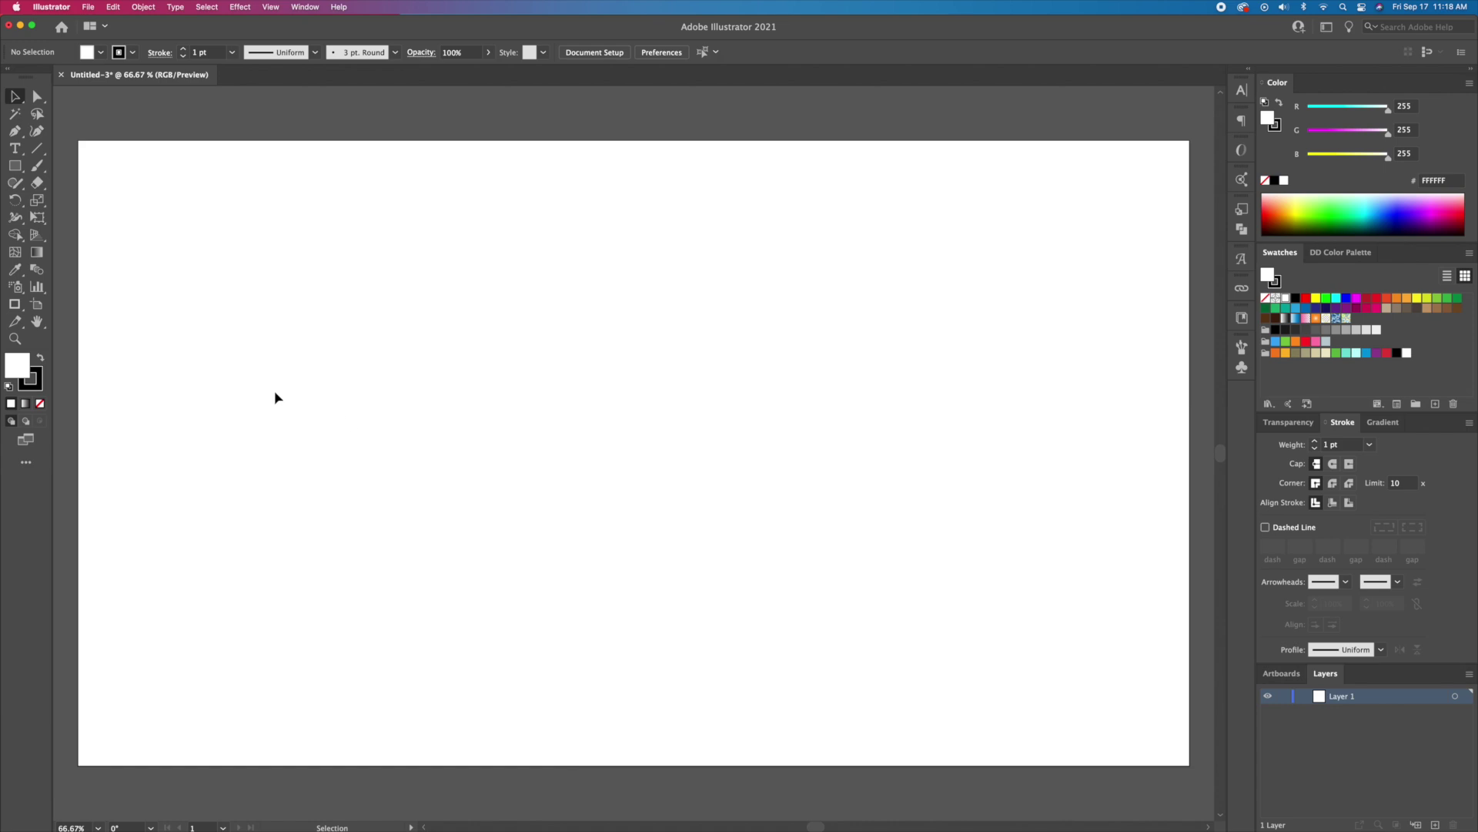
# Check the width and height of Artboard 1 in its artboard options
pyautogui.doubleClick(37, 305)
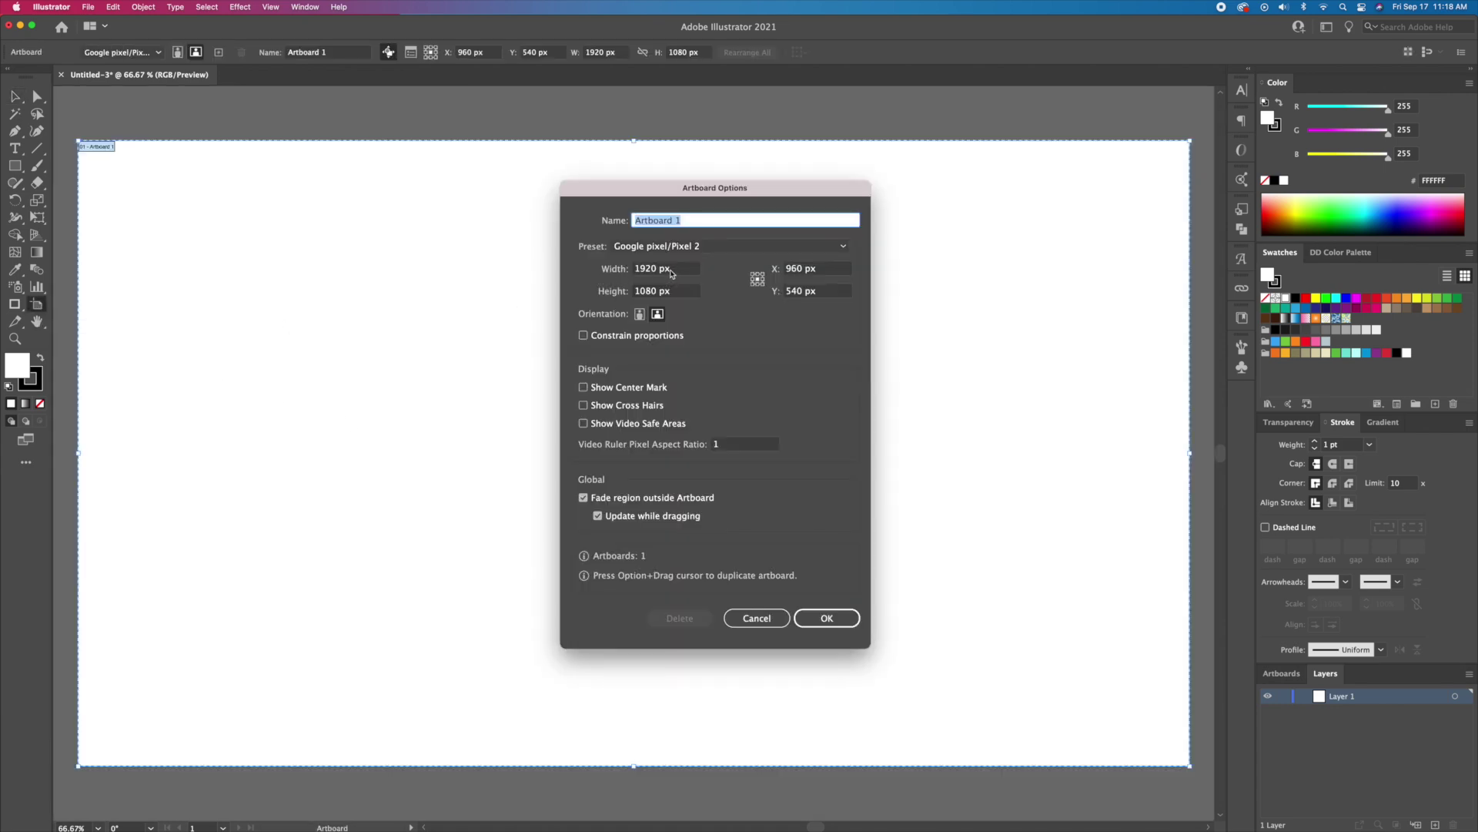
pyautogui.click(670, 271)
pyautogui.click(638, 292)
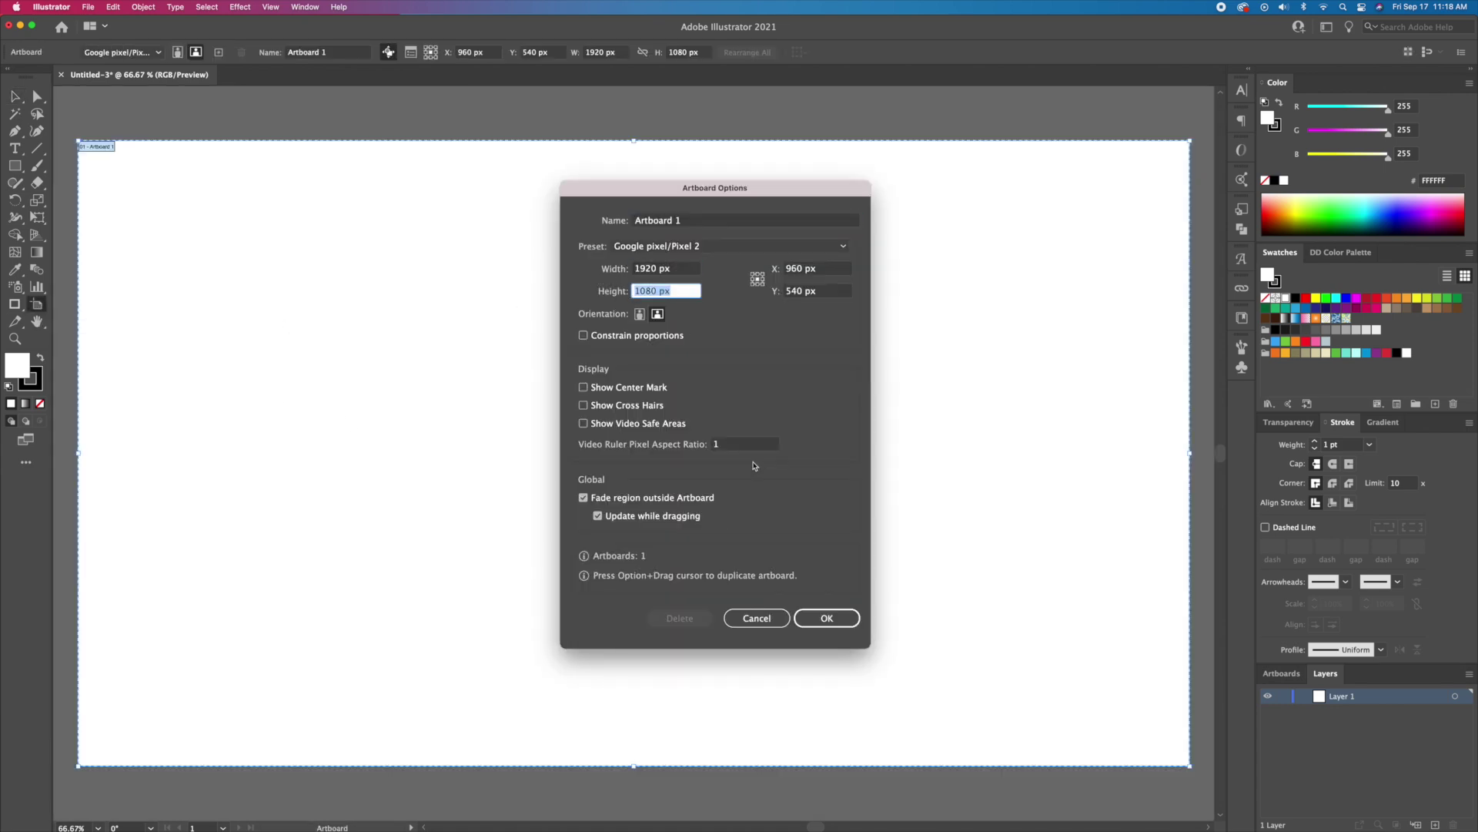
pyautogui.click(825, 619)
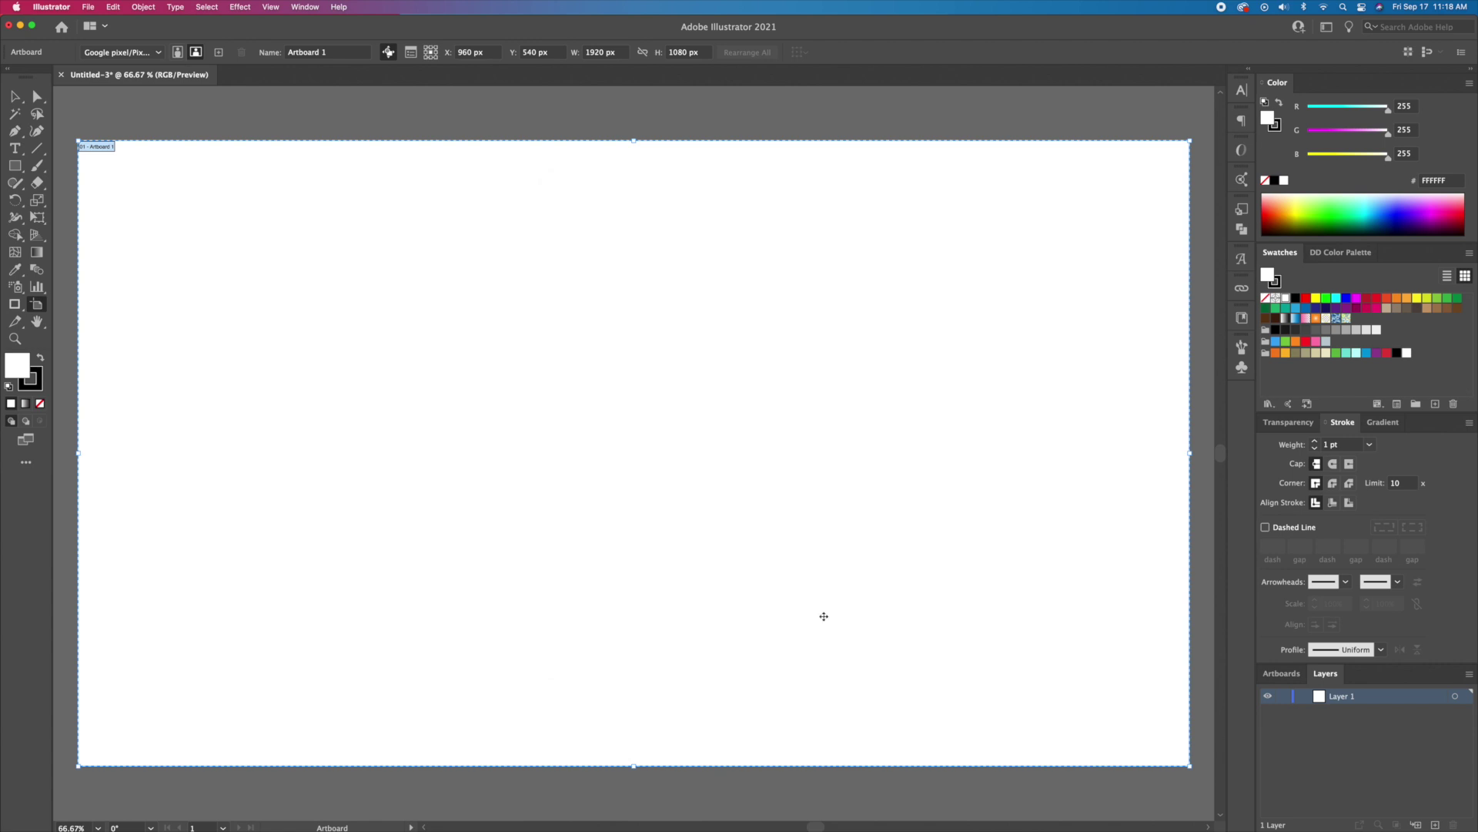
# Place the vintage Macintosh photo at the centre of the artboard and enlarge it to fill most of the canvas
pyautogui.moveTo(803, 585); pyautogui.dragTo(578, 376)
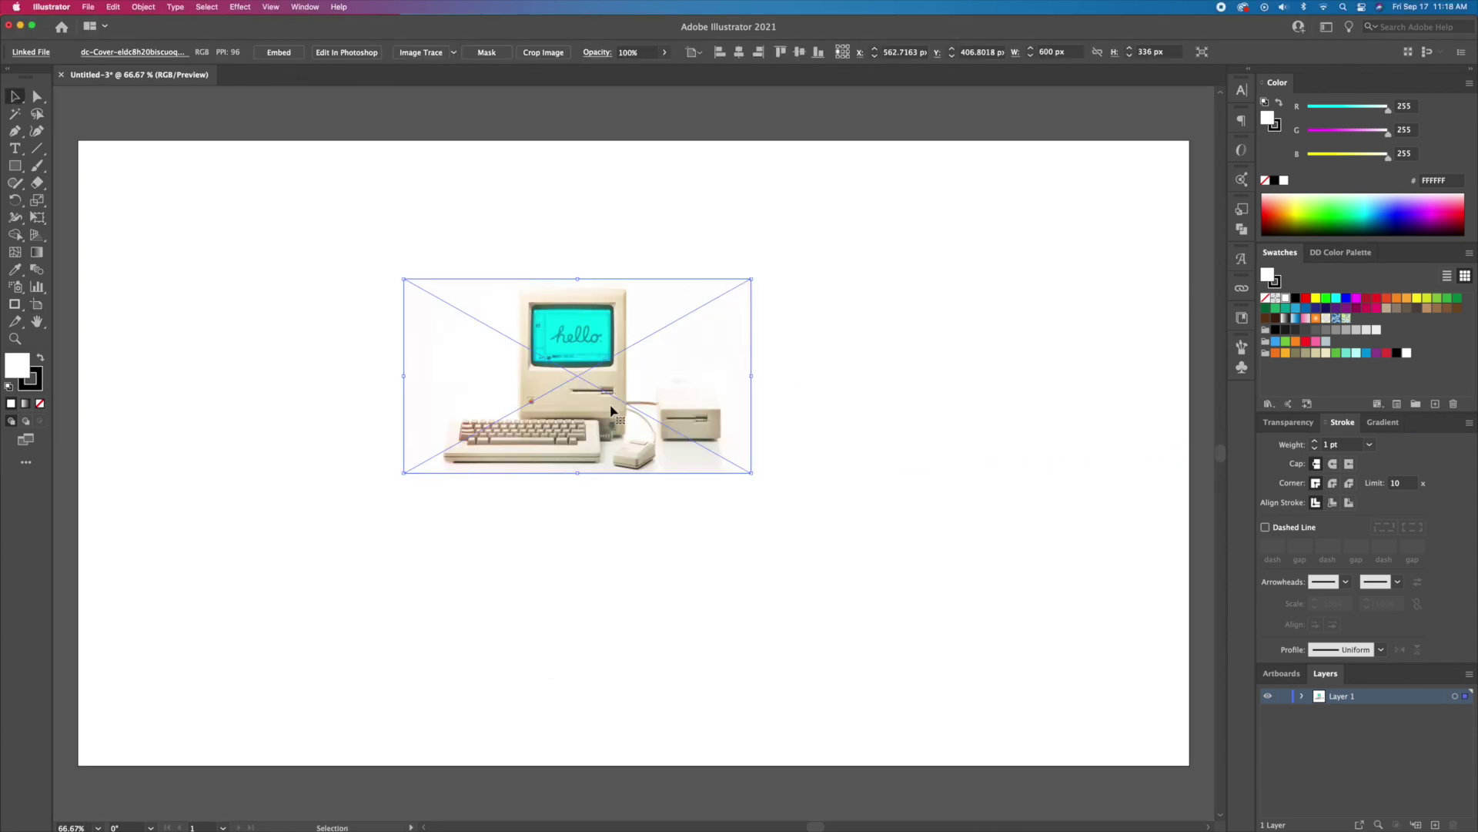
pyautogui.click(742, 54)
pyautogui.click(799, 51)
pyautogui.moveTo(810, 357); pyautogui.dragTo(1039, 164)
pyautogui.click(1056, 174)
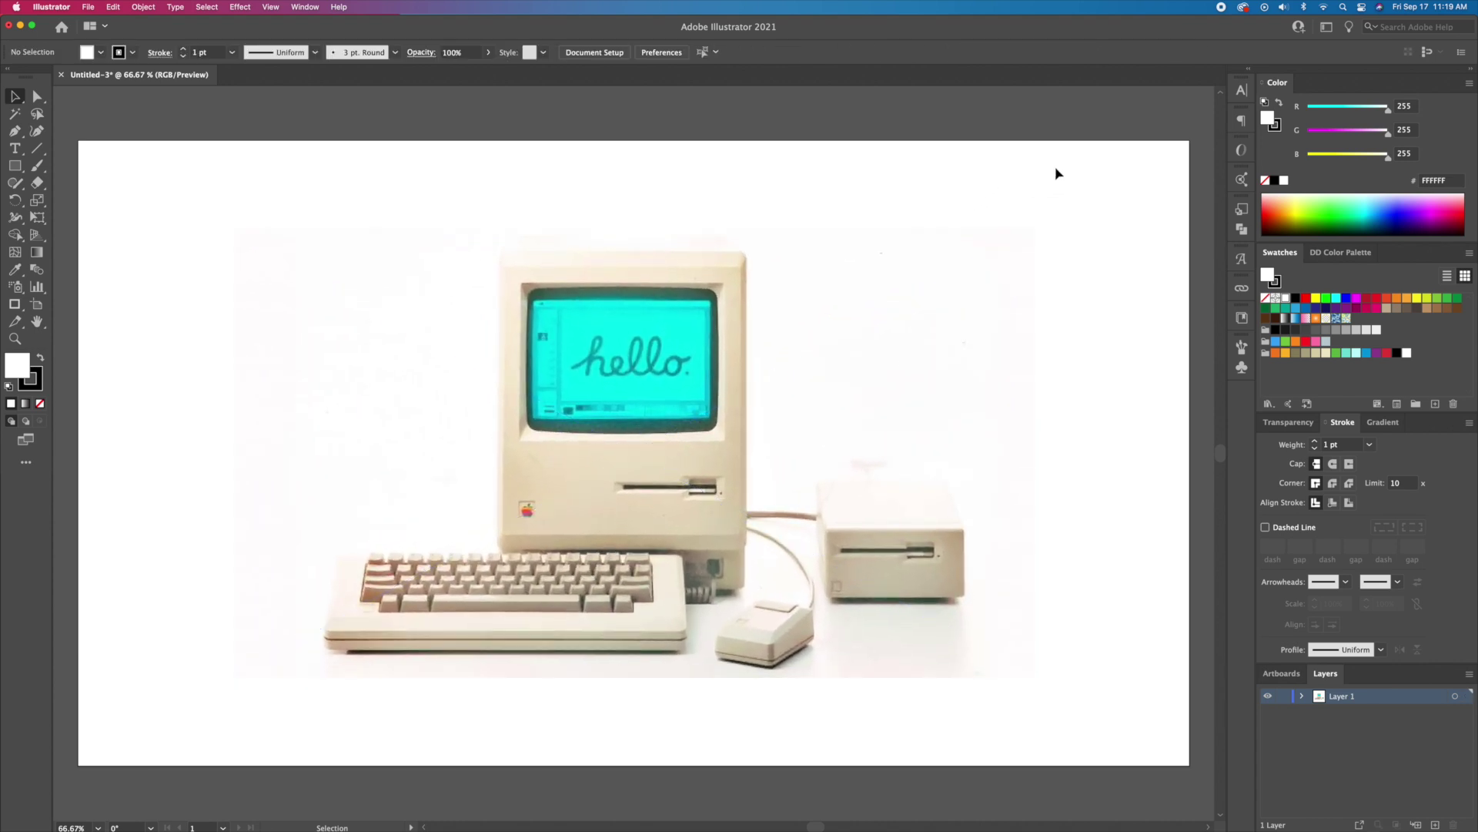
# Rename Layer 1 as Template and make it a template layer with images dimmed to 50%
pyautogui.doubleClick(1323, 698)
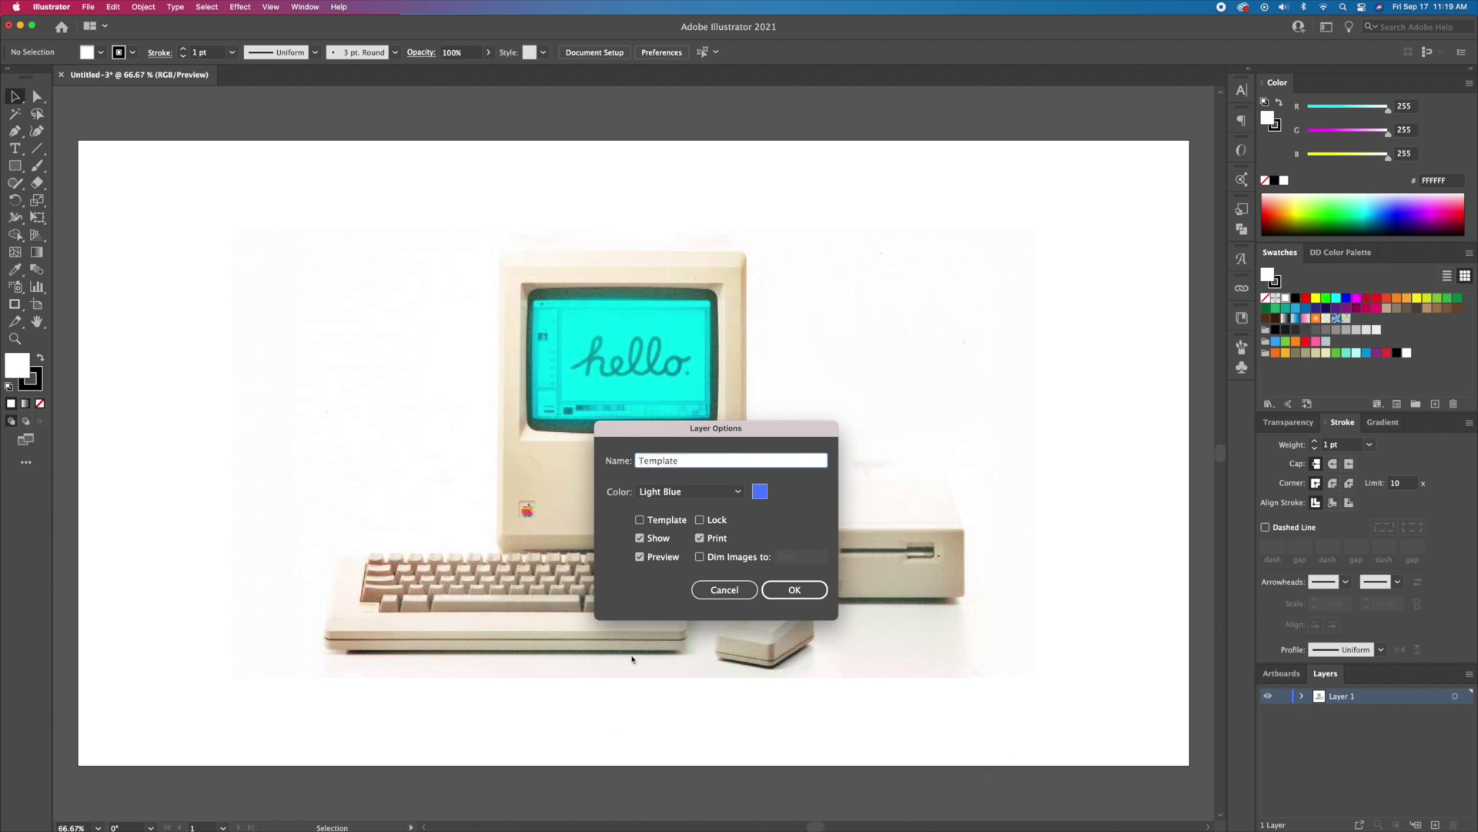
pyautogui.click(660, 520)
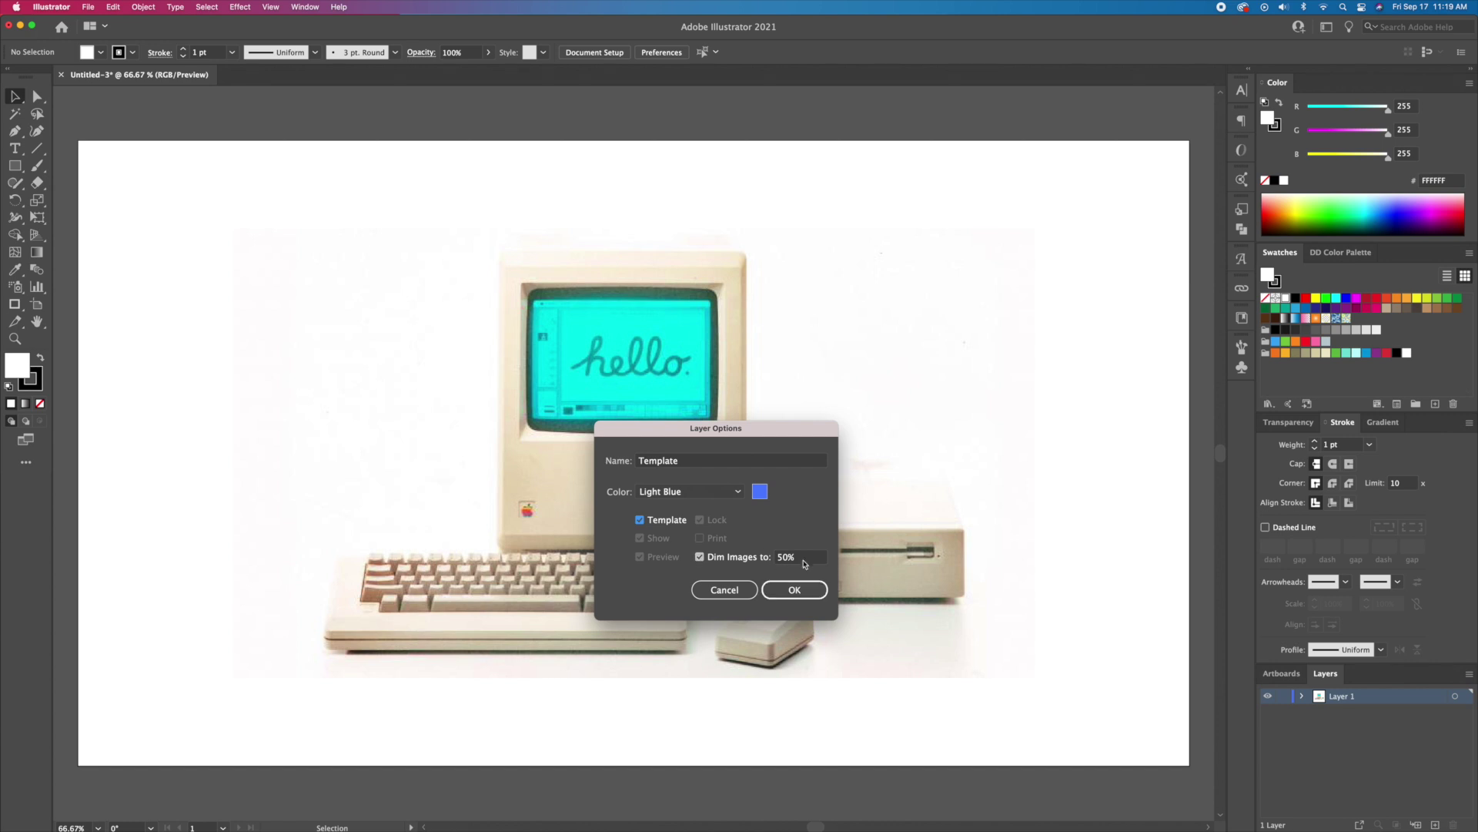
pyautogui.click(805, 563)
pyautogui.click(797, 589)
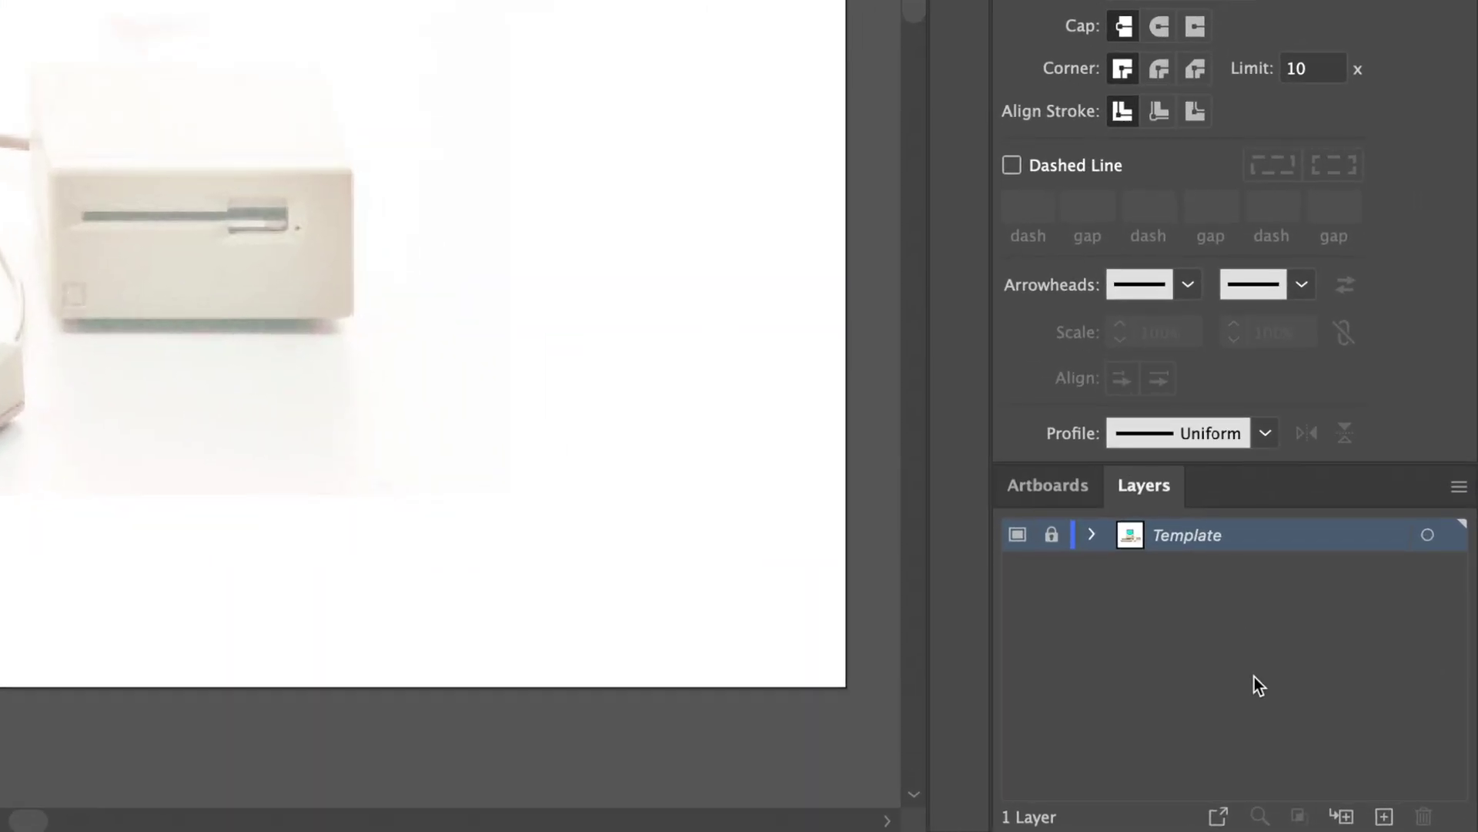
# Create a new layer above the template and name it Outline Mac
pyautogui.press('super+l')
pyautogui.doubleClick(1167, 534)
pyautogui.write('Outline Mac')
pyautogui.press('Return')
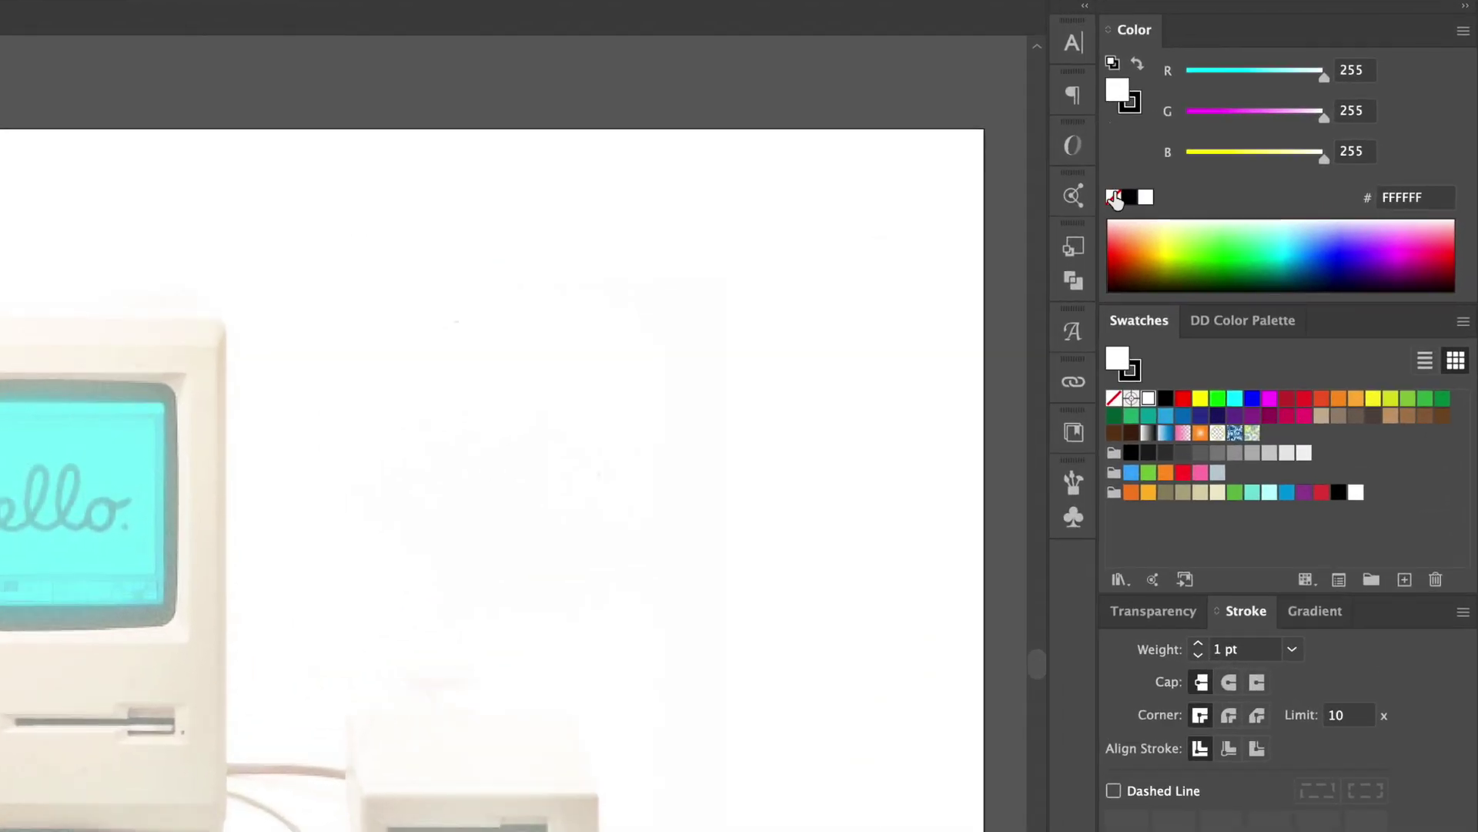
# Set the drawing style to no fill with an 8 pt black stroke, round caps and round corner joins
pyautogui.click(1265, 180)
pyautogui.click(1135, 108)
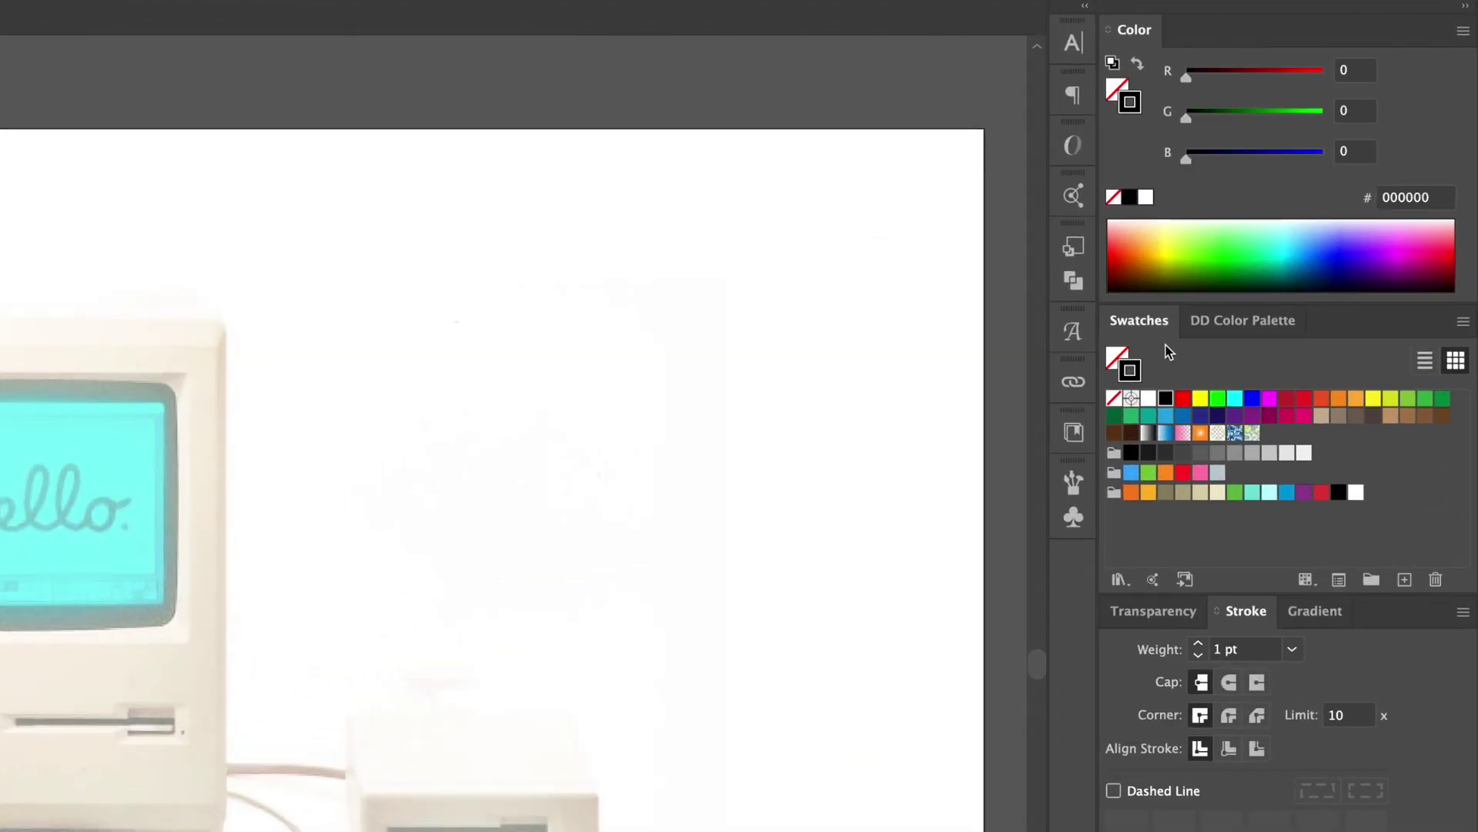
pyautogui.click(1235, 649)
pyautogui.write('8')
pyautogui.press('Return')
pyautogui.click(1229, 682)
pyautogui.click(1229, 715)
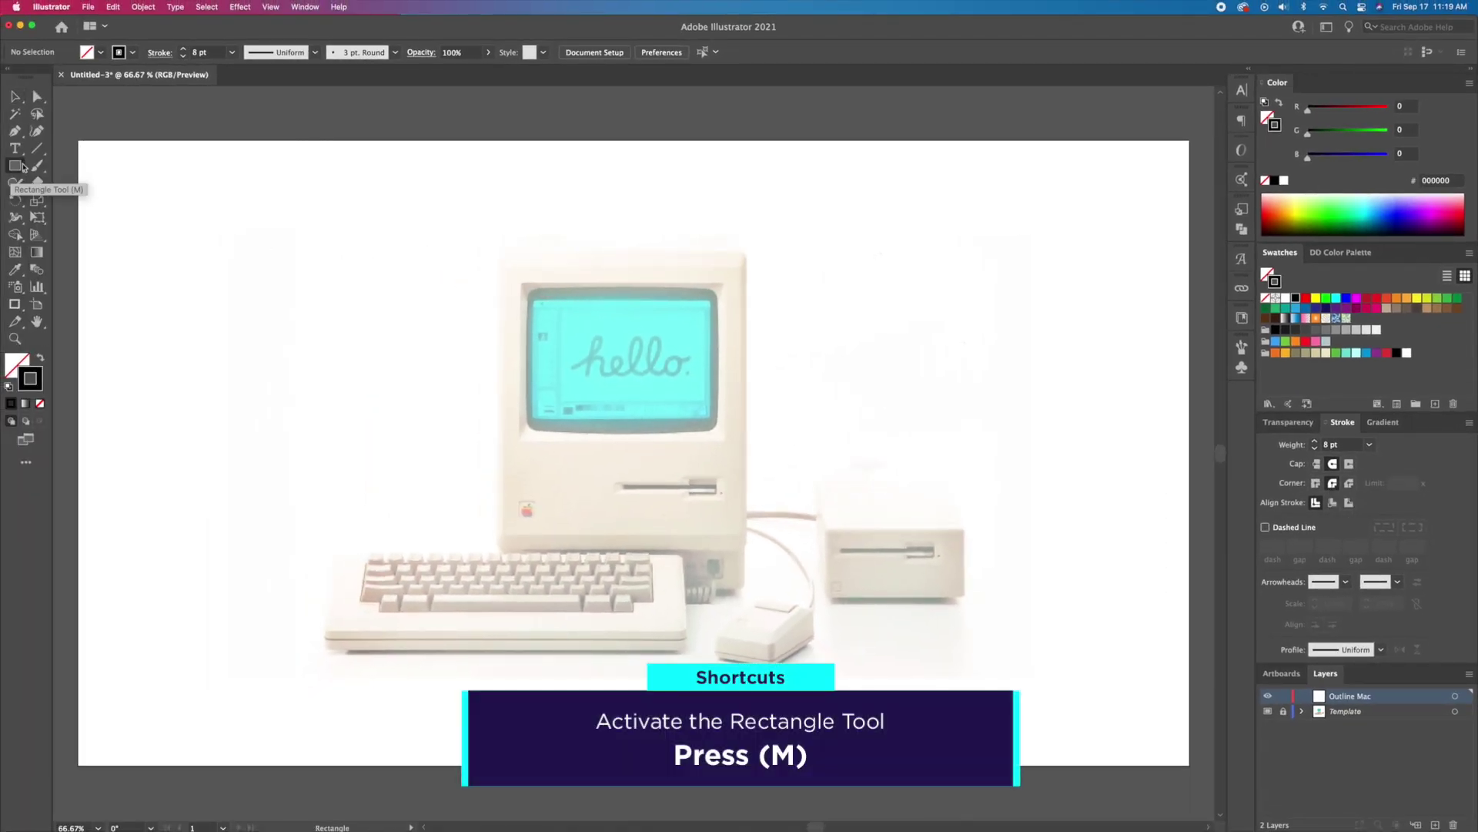
# Draw a rectangle about 427 × 502 px over the front of the Macintosh body
pyautogui.moveTo(499, 252); pyautogui.dragTo(748, 550)
pyautogui.moveTo(624, 252); pyautogui.dragTo(623, 258)
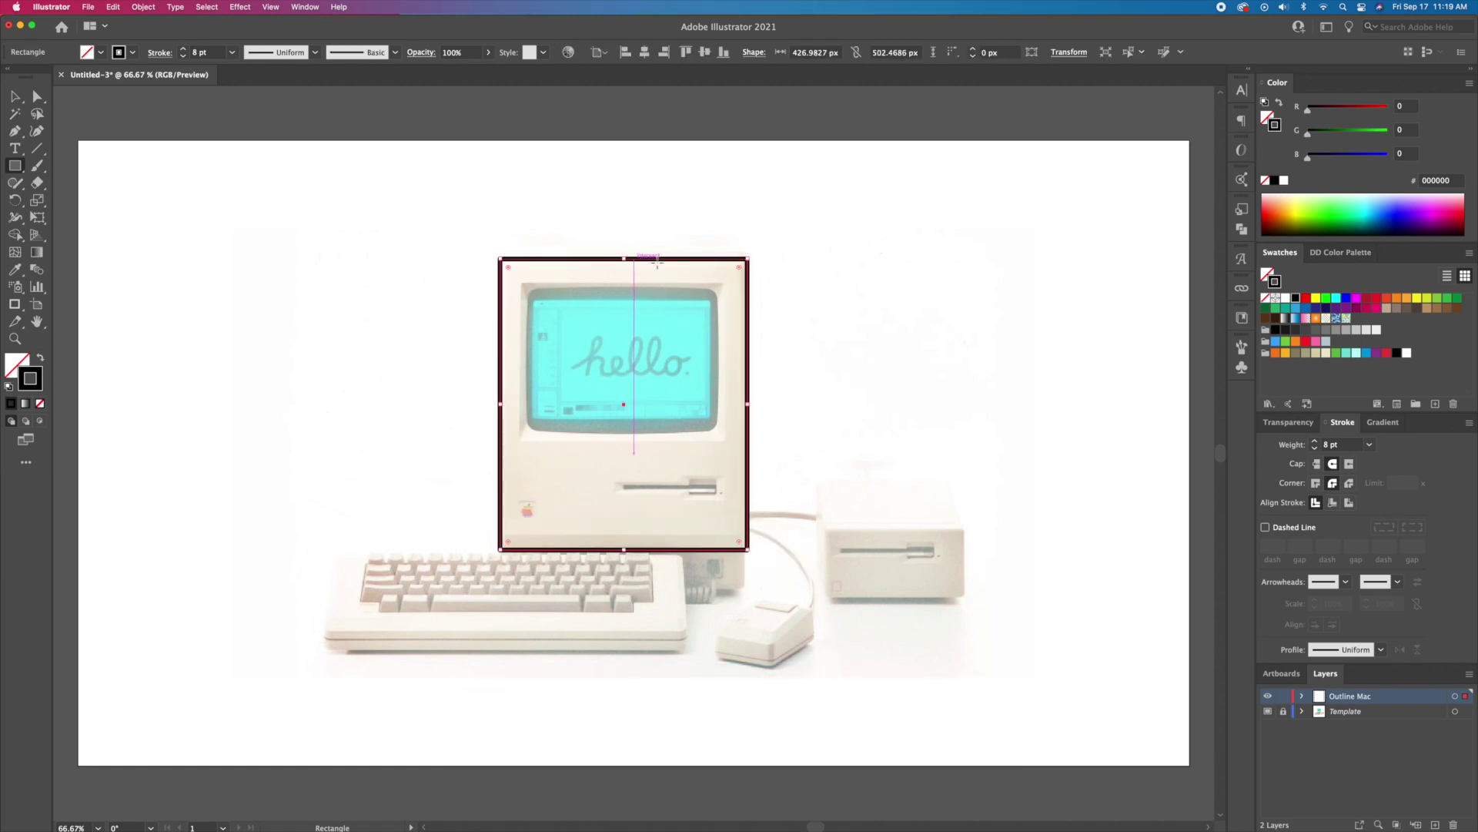
pyautogui.press('v')
pyautogui.click(871, 315)
pyautogui.click(748, 310)
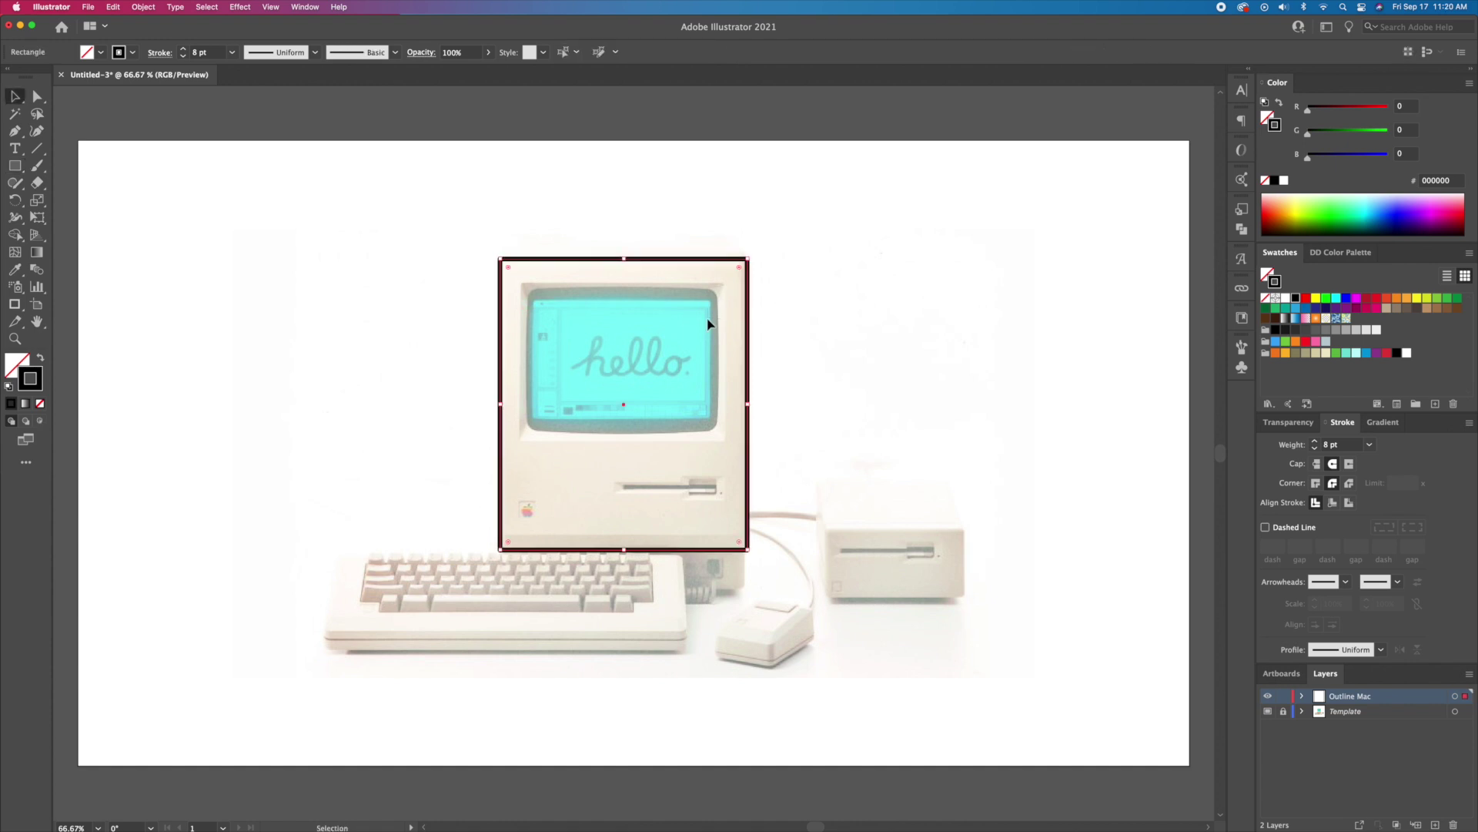
# Round all corners of the body rectangle to a radius of about 21.5 px
pyautogui.click(39, 100)
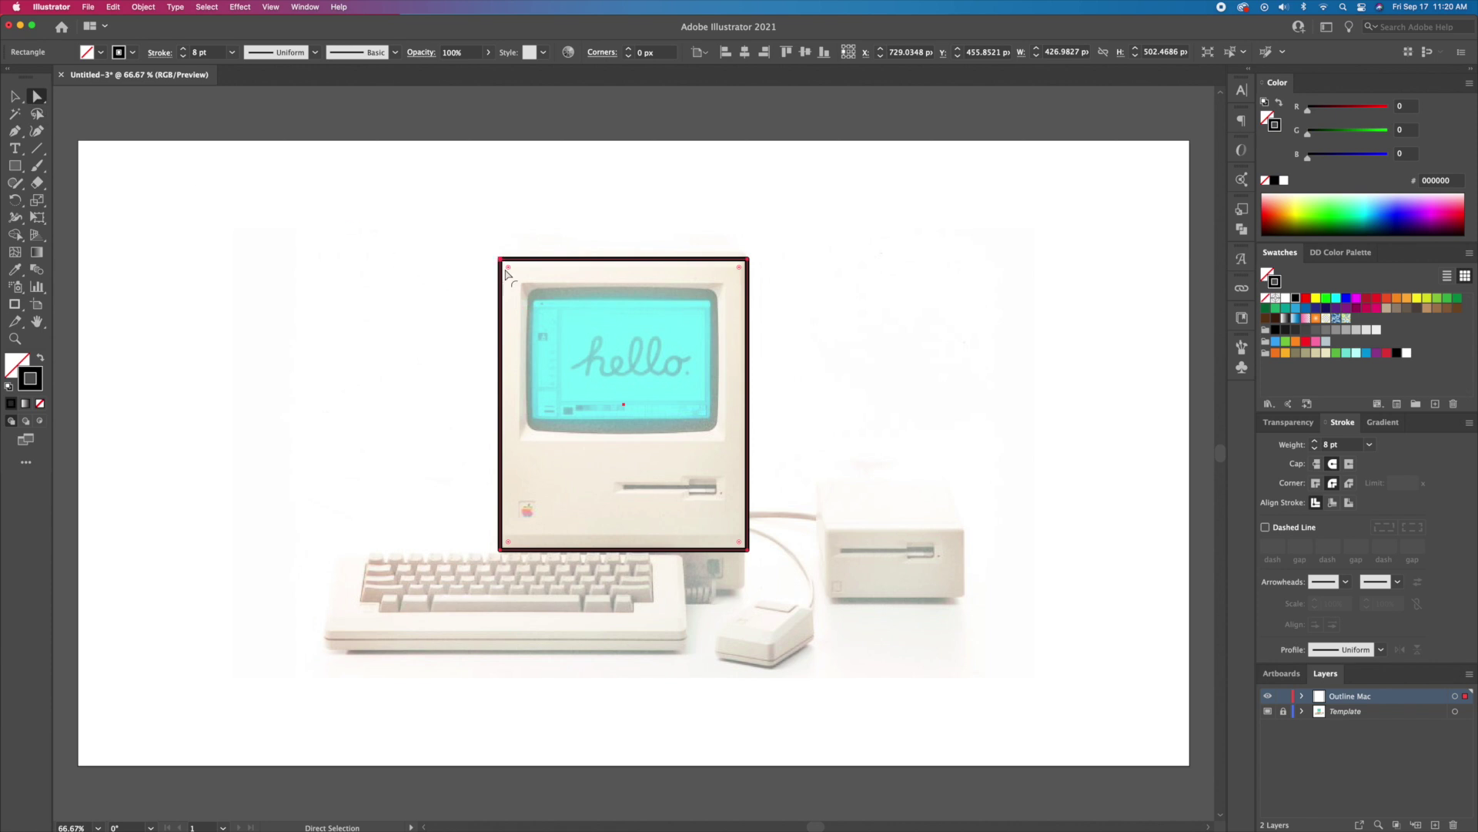
pyautogui.moveTo(508, 267); pyautogui.dragTo(512, 275)
pyautogui.press('v')
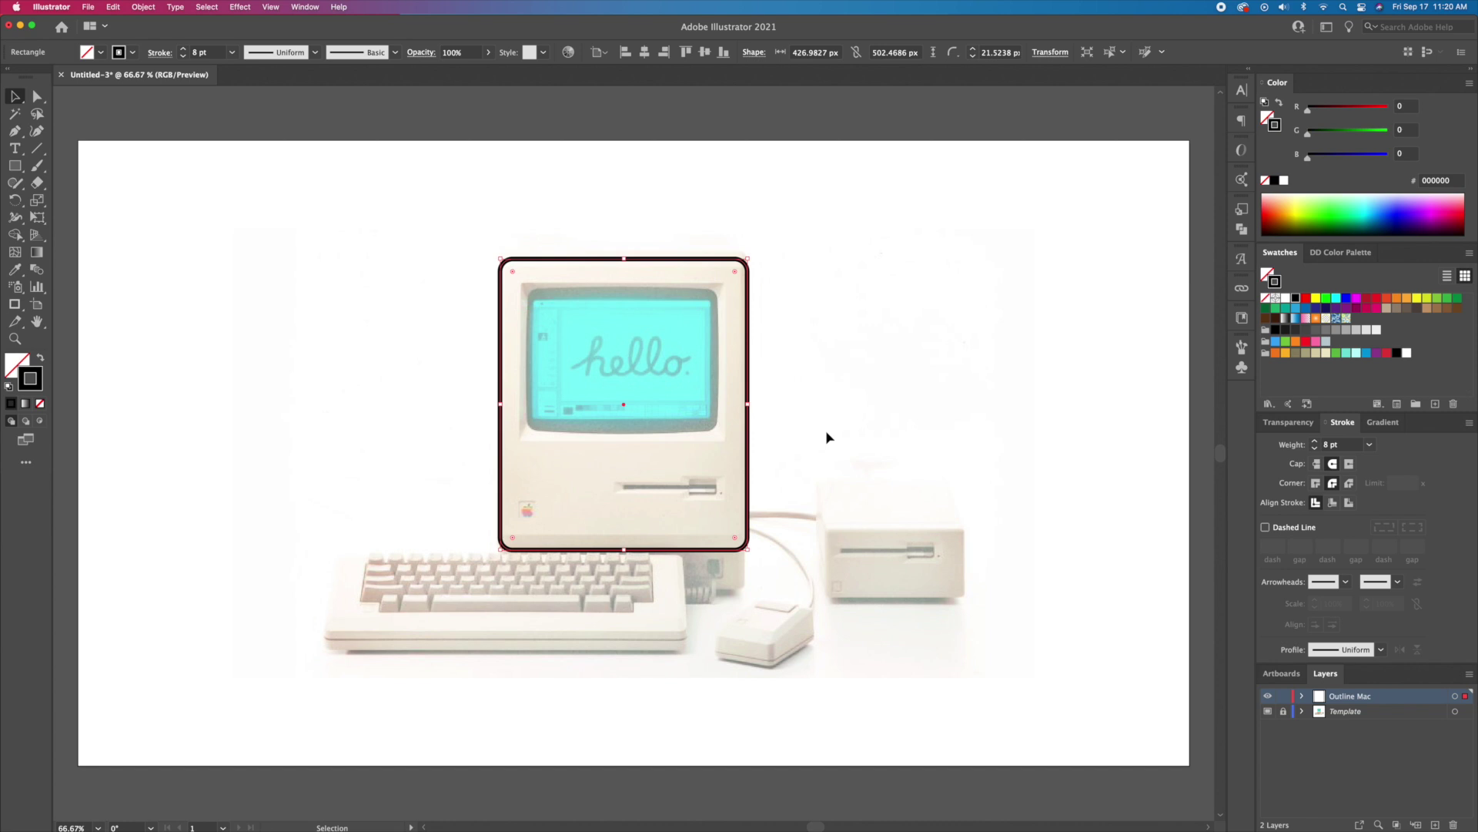
# Offset the rounded body outline inward by 15 px to create a second outline inside it
pyautogui.press('z')
pyautogui.moveTo(628, 385); pyautogui.dragTo(714, 387)
pyautogui.press('space')
pyautogui.click(868, 425)
pyautogui.click(831, 447)
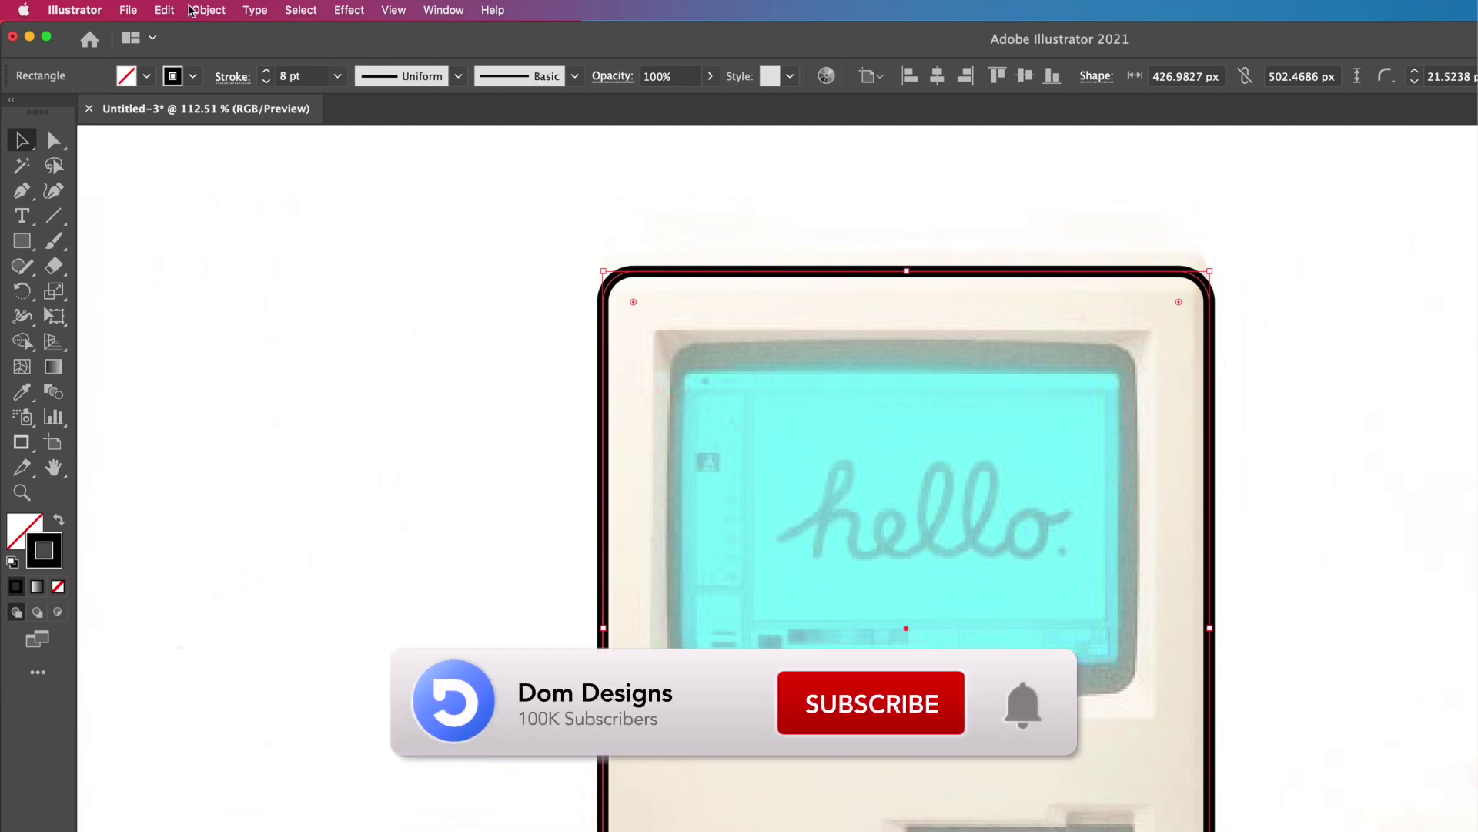
pyautogui.click(209, 10)
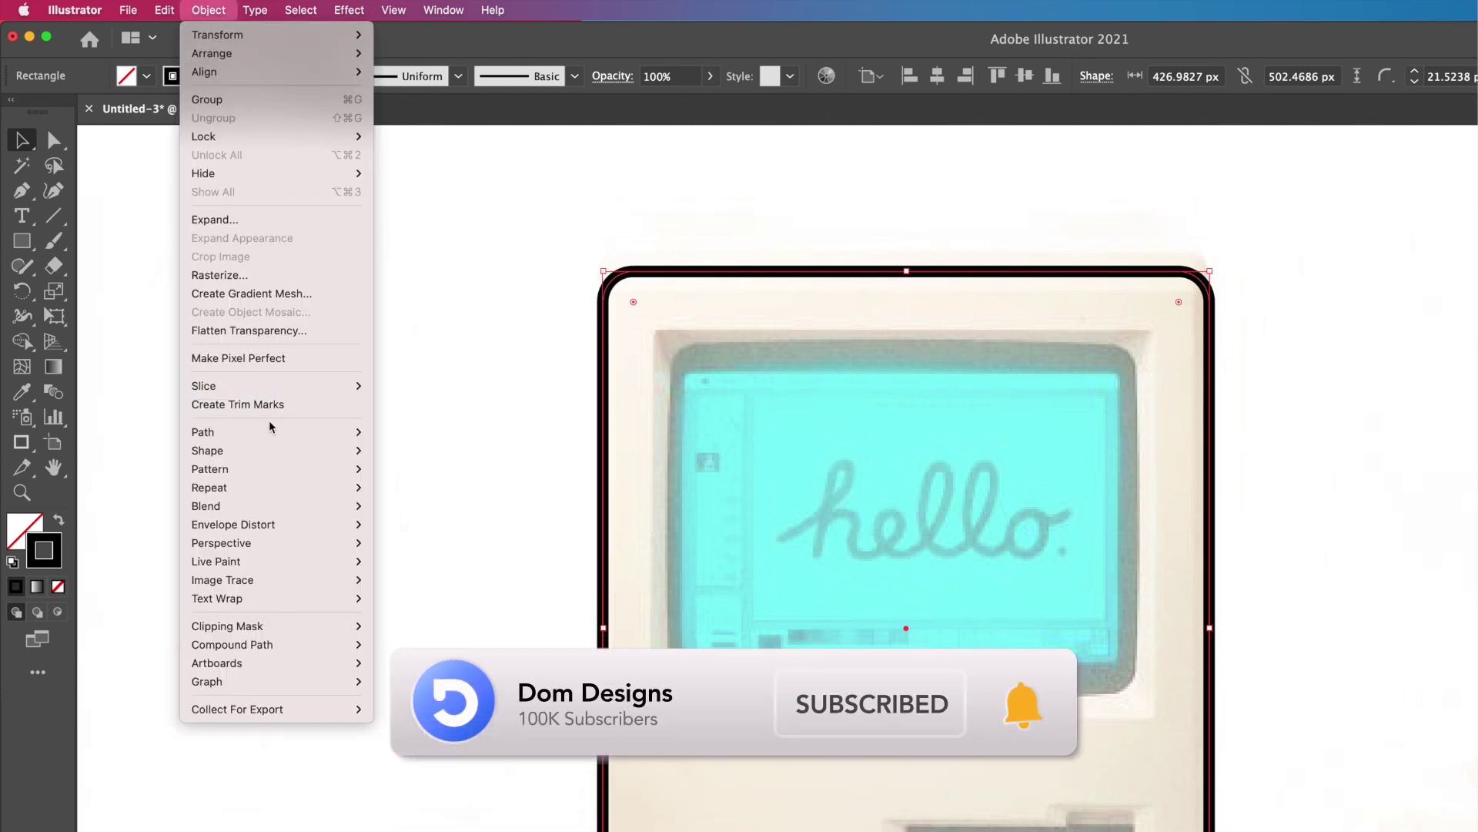
pyautogui.moveTo(273, 432)
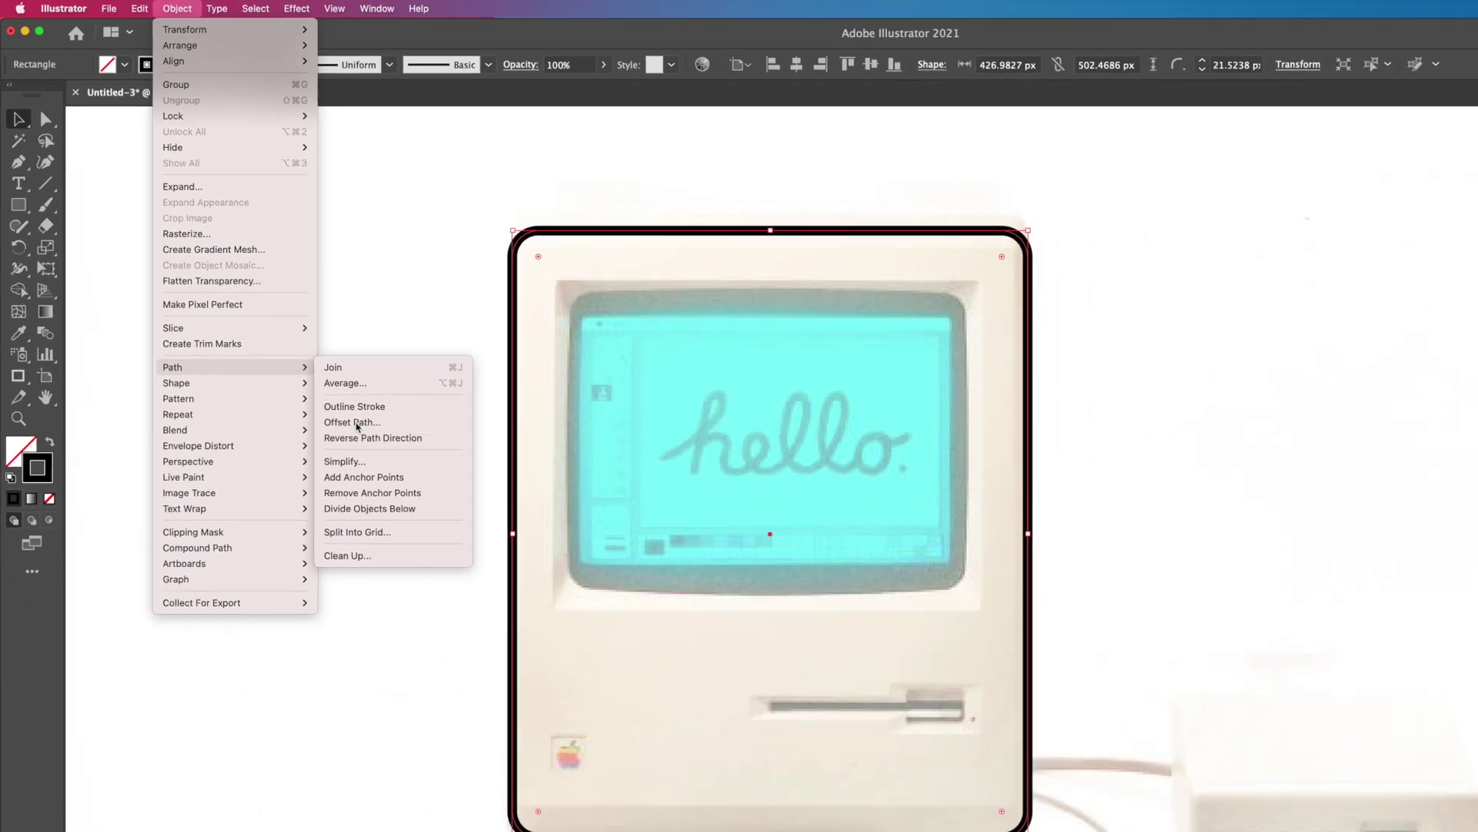
pyautogui.click(422, 501)
pyautogui.moveTo(1036, 342); pyautogui.dragTo(939, 310)
pyautogui.hotkey('shift', 'Down')
pyautogui.hotkey('shift', 'Down')
pyautogui.press('Down')
pyautogui.press('Down')
pyautogui.press('Down')
pyautogui.press('Down')
pyautogui.press('Down')
pyautogui.press('Return')
# Set the inner body outline's stroke weight to 5 pt
pyautogui.click(1317, 448)
pyautogui.click(1316, 448)
pyautogui.click(1316, 448)
pyautogui.click(1316, 449)
pyautogui.click(1316, 441)
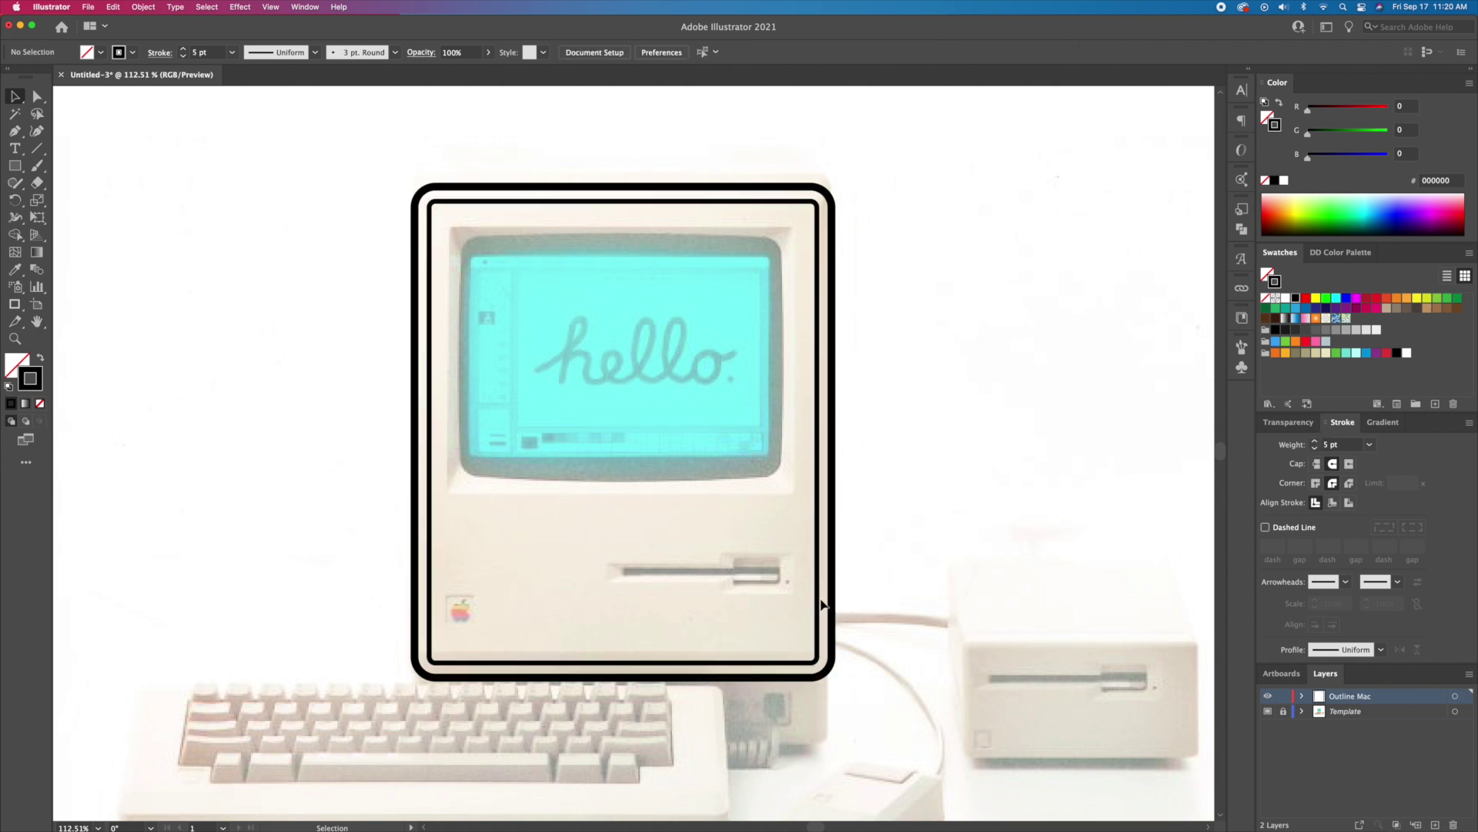
# Move the inner outline's two bottom corners up 18 px, leaving a wider gap at the base of the body
pyautogui.click(38, 95)
pyautogui.click(437, 655)
pyautogui.keyDown('shift'); pyautogui.click(810, 656); pyautogui.keyUp('shift')
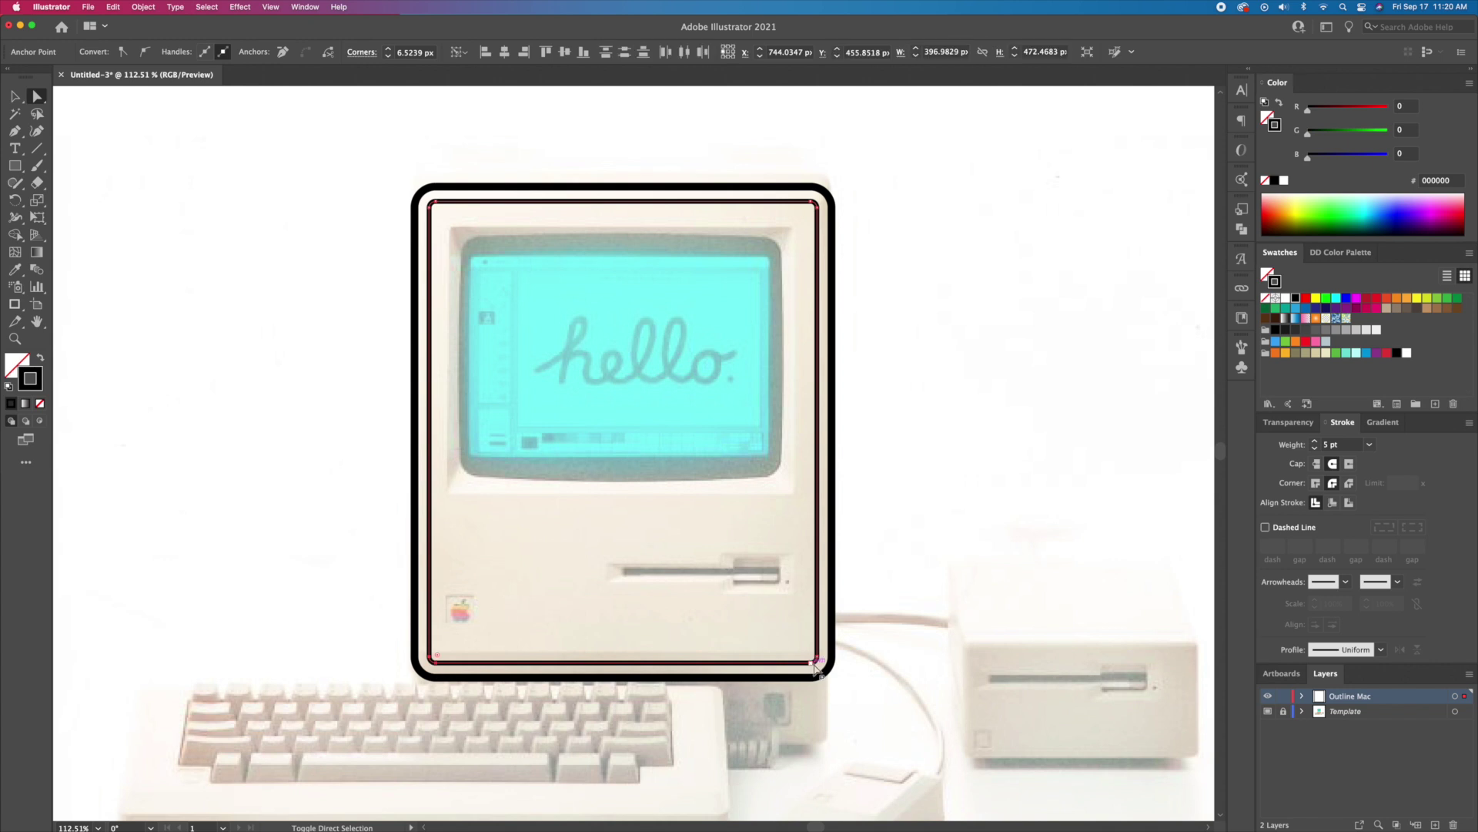
pyautogui.press('Up')
pyautogui.press('Up')
pyautogui.press('Up')
pyautogui.press('Up')
pyautogui.press('Up')
pyautogui.press('Up')
pyautogui.press('Up')
pyautogui.press('Up')
pyautogui.press('Up')
pyautogui.press('Up')
pyautogui.press('Up')
pyautogui.press('Up')
pyautogui.press('Up')
pyautogui.press('Up')
pyautogui.press('Up')
pyautogui.press('Up')
pyautogui.press('Up')
pyautogui.press('Up')
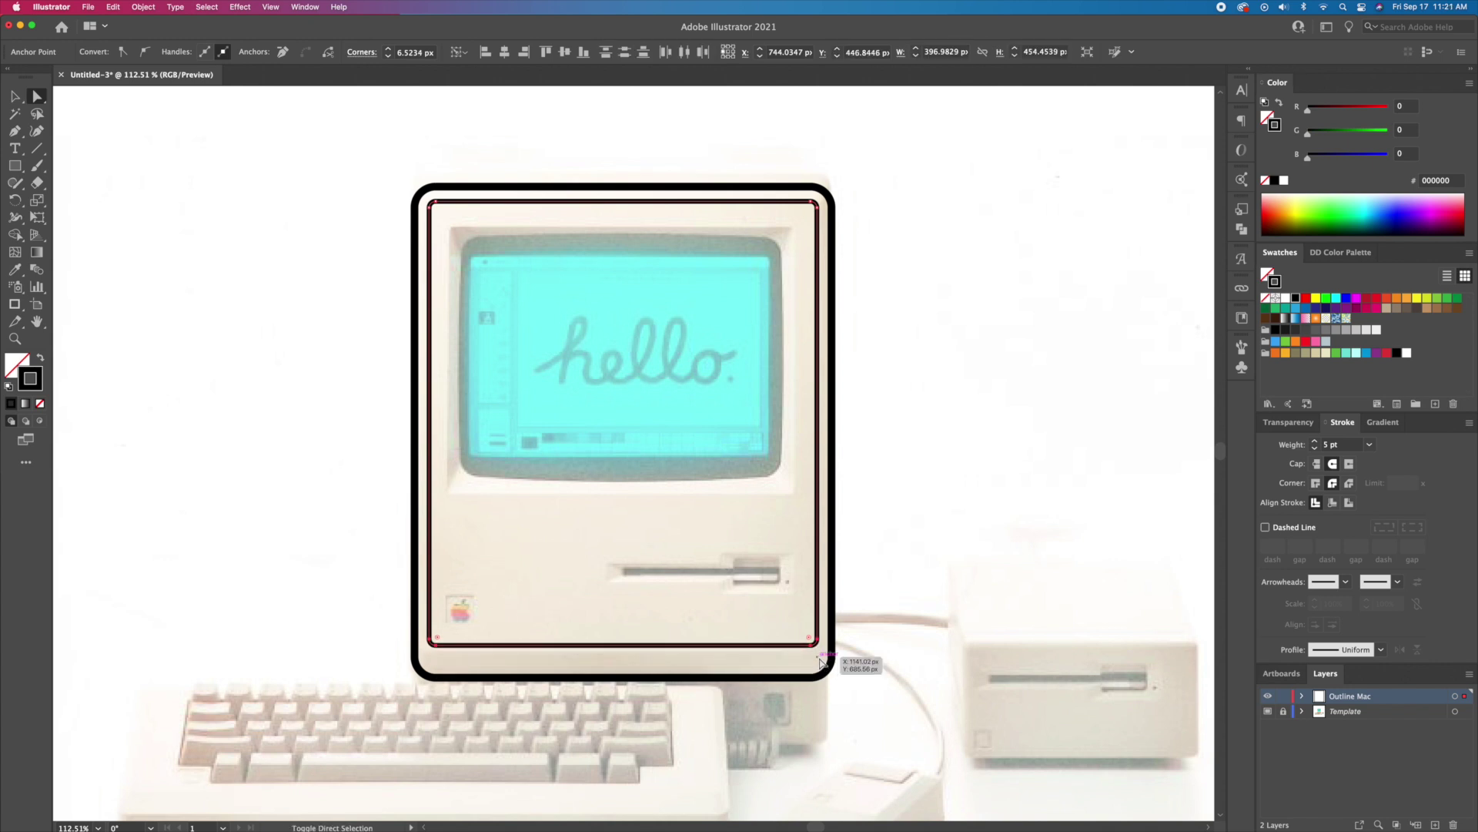
pyautogui.press('v')
pyautogui.click(916, 400)
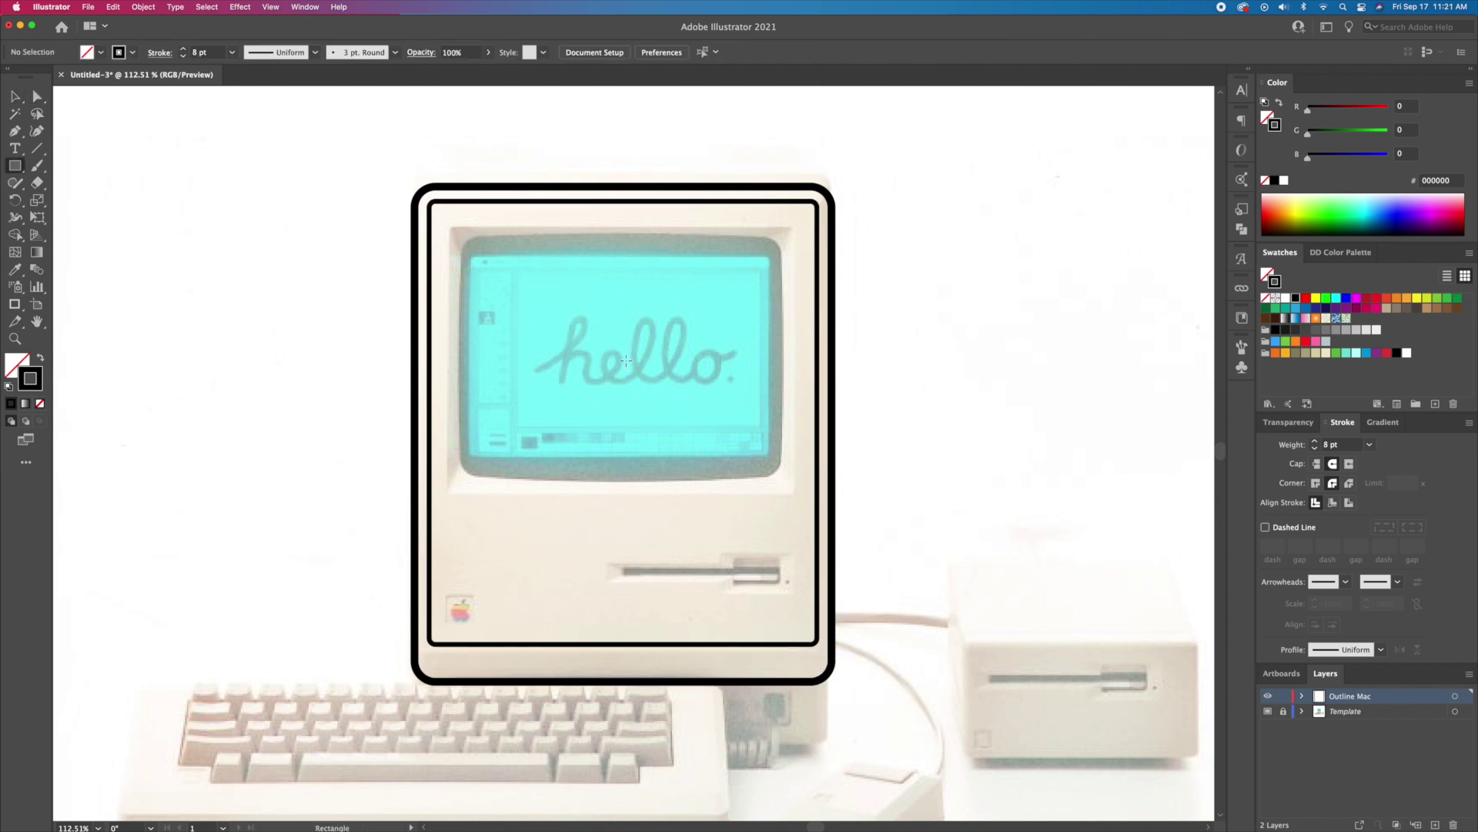
# Draw a rectangle about 361 × 273 px around the screen recess and round its corners to about 15 px
pyautogui.moveTo(624, 358); pyautogui.dragTo(801, 361)
pyautogui.press('a')
pyautogui.moveTo(792, 235); pyautogui.dragTo(787, 241)
pyautogui.press('v')
pyautogui.click(987, 259)
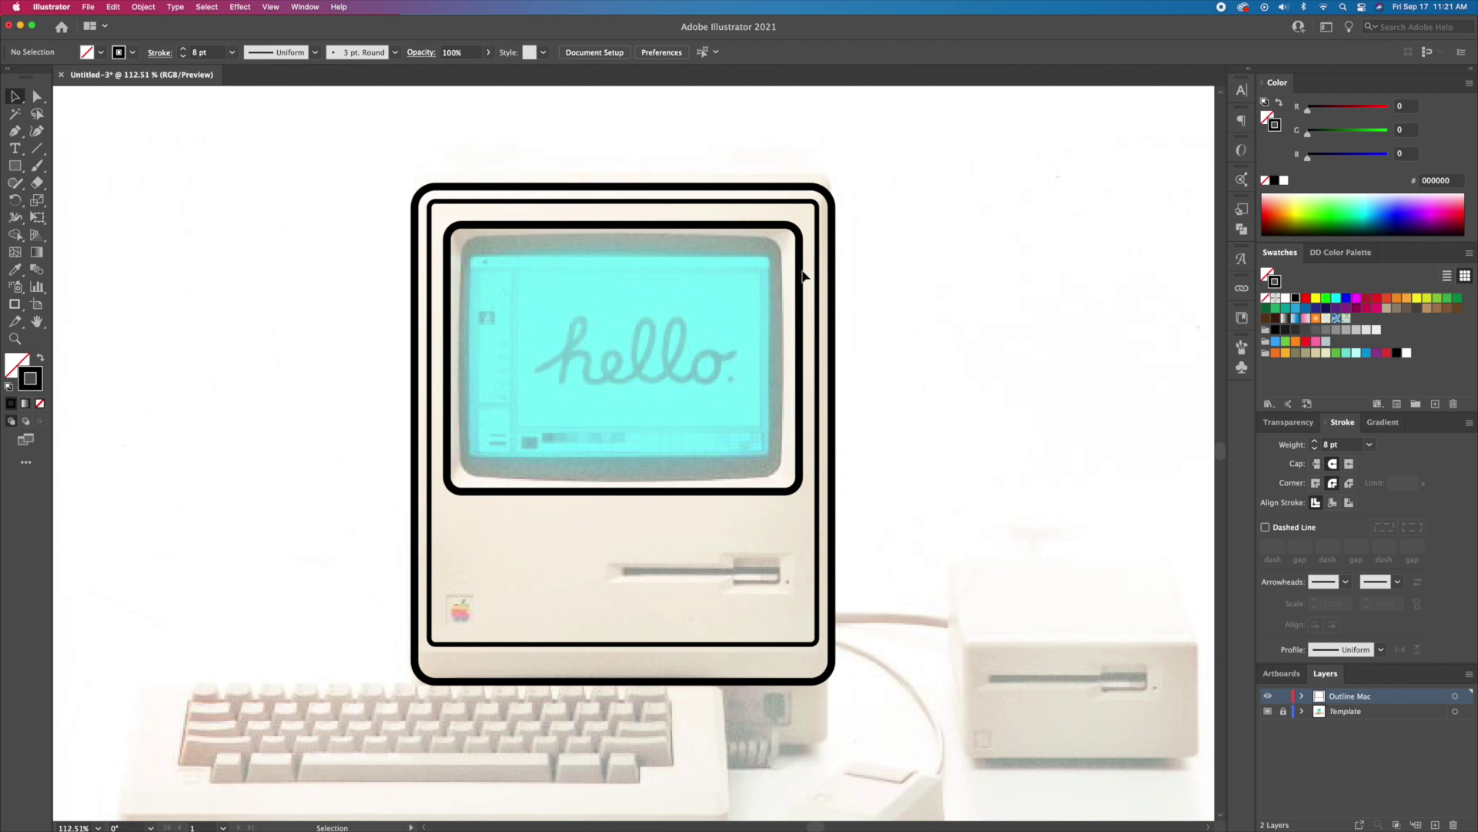
# Set the screen recess outline's stroke weight to 5 pt
pyautogui.click(803, 277)
pyautogui.click(1315, 448)
pyautogui.click(1315, 448)
pyautogui.click(1316, 448)
pyautogui.click(904, 366)
# Offset the screen recess outline inward to create a screen outline about 329 × 241 px
pyautogui.click(798, 383)
pyautogui.click(143, 7)
pyautogui.moveTo(154, 297)
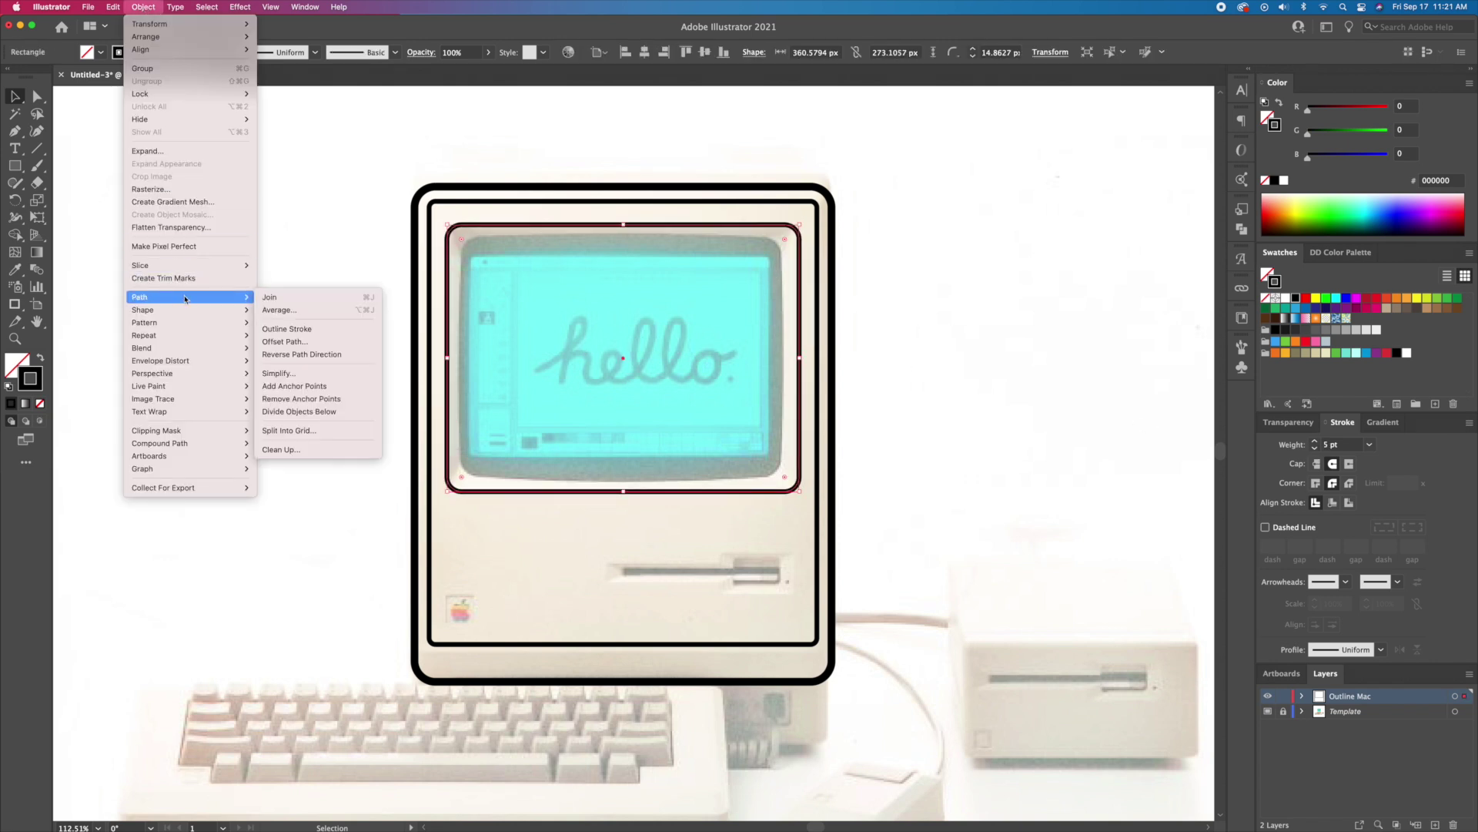
pyautogui.click(270, 343)
pyautogui.press('Return')
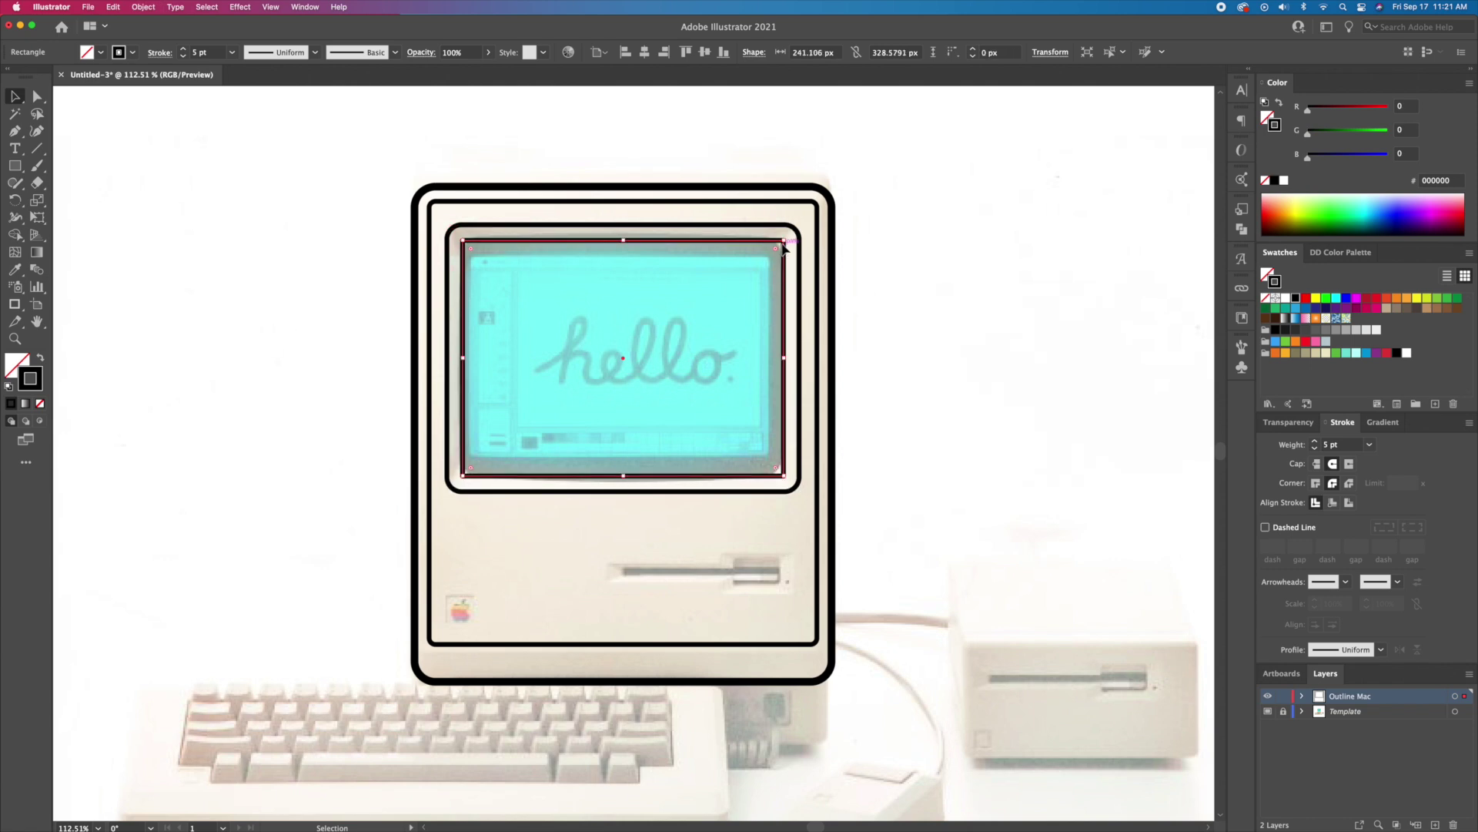
pyautogui.click(909, 263)
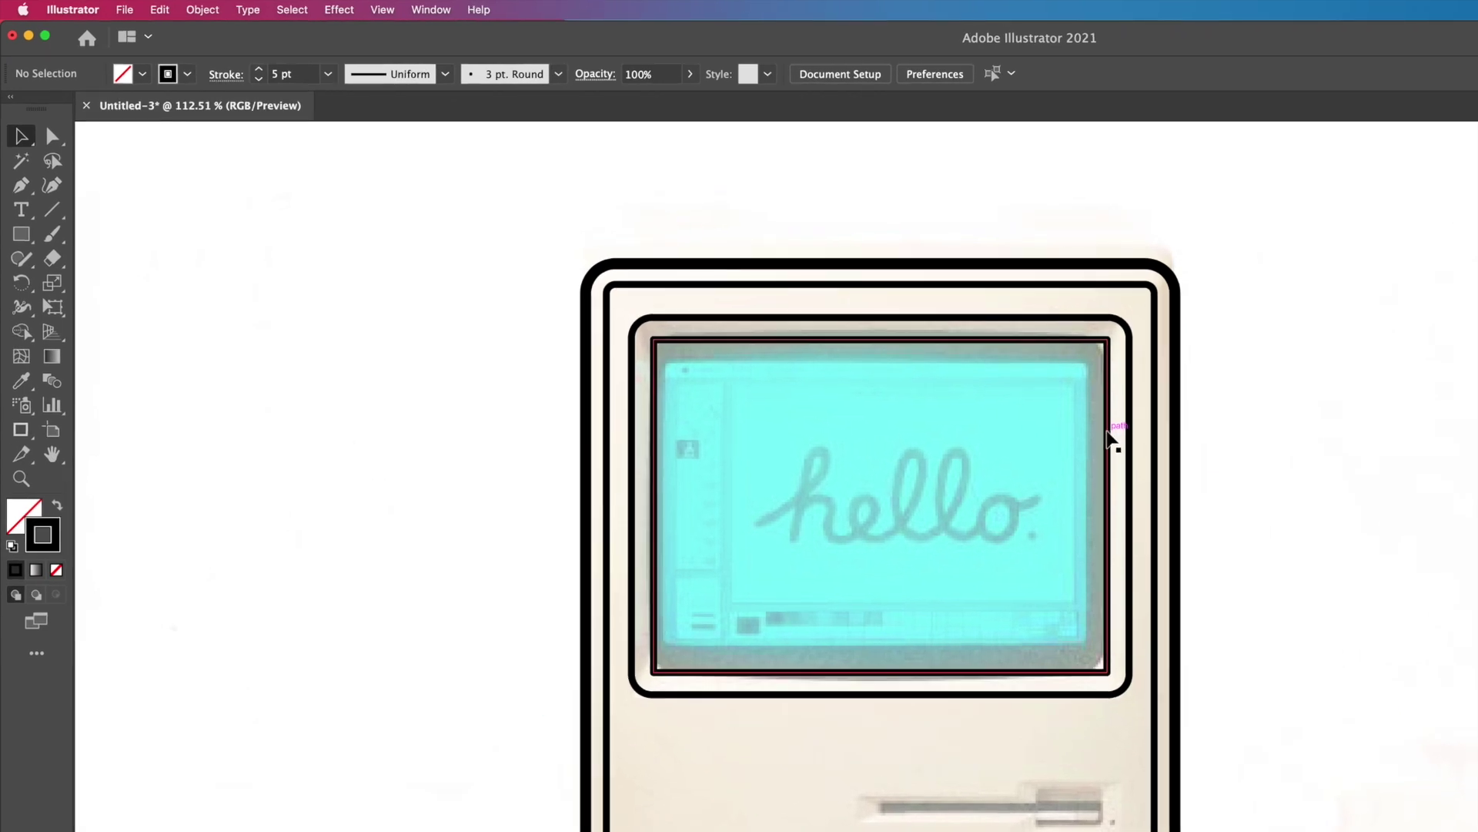
# Apply a horizontal Bulge warp with a 3% bend to the innermost screen outline
pyautogui.click(1113, 440)
pyautogui.click(345, 14)
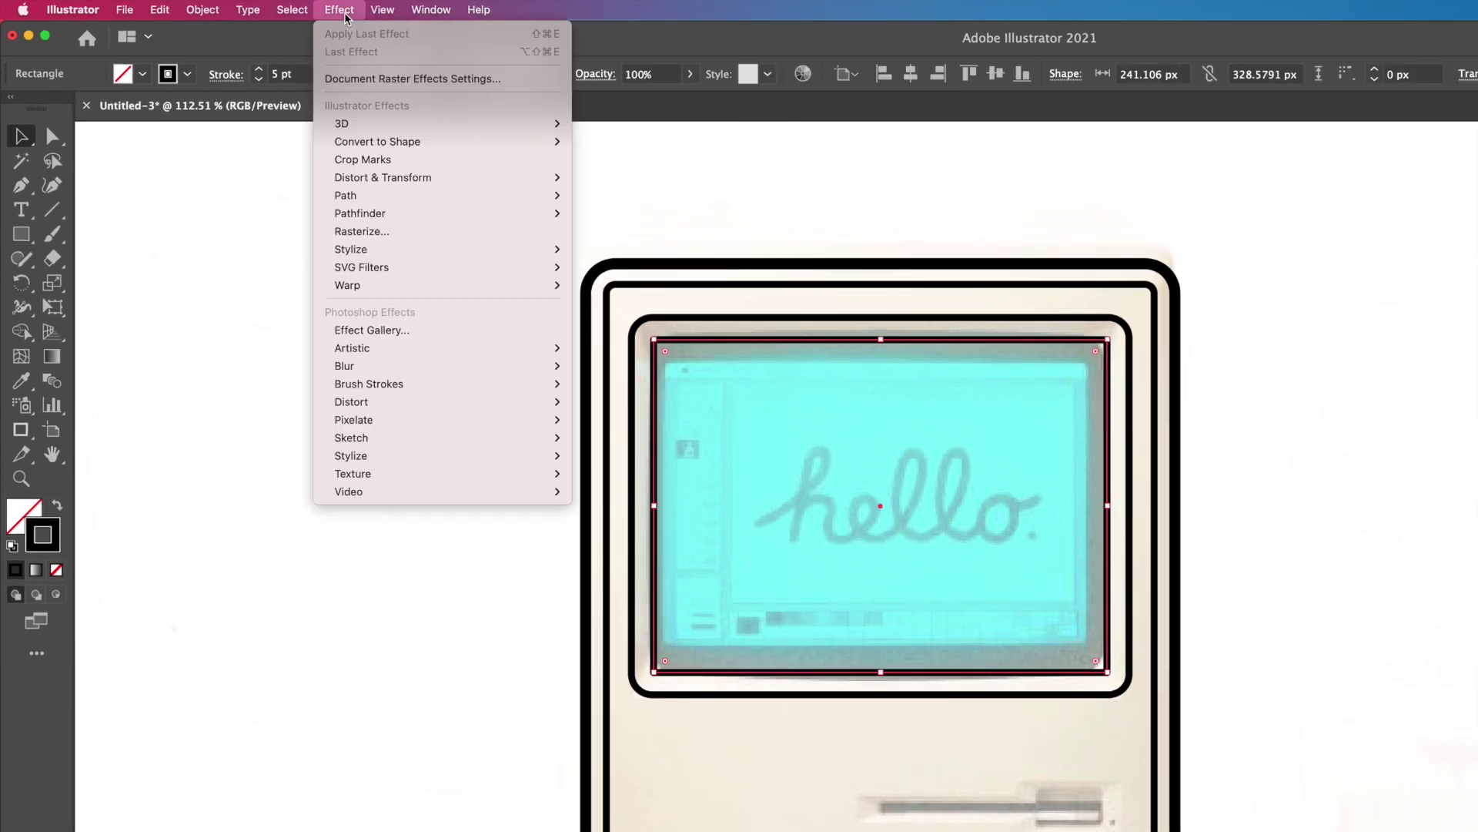
pyautogui.moveTo(430, 291)
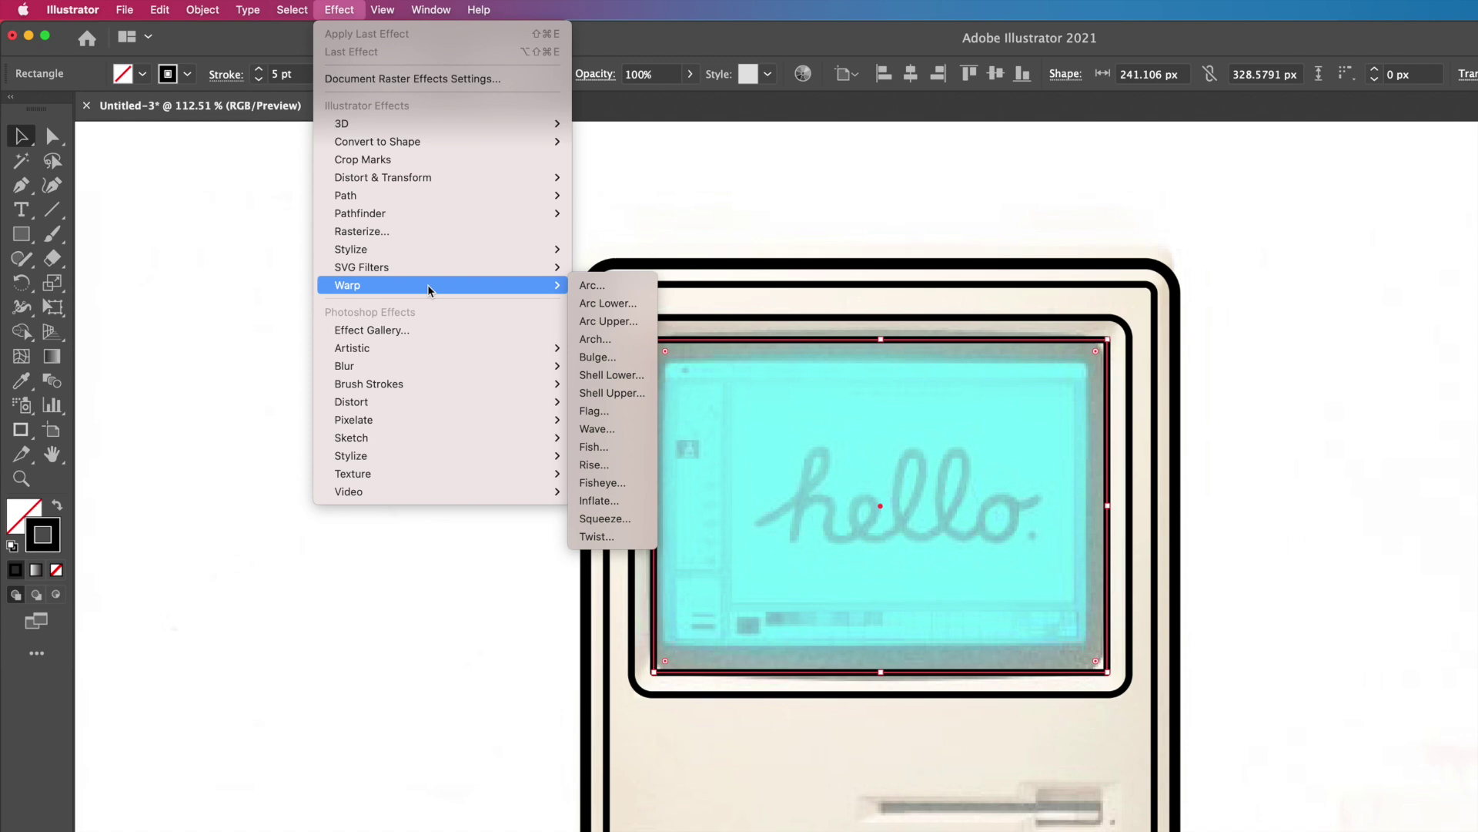
pyautogui.click(598, 357)
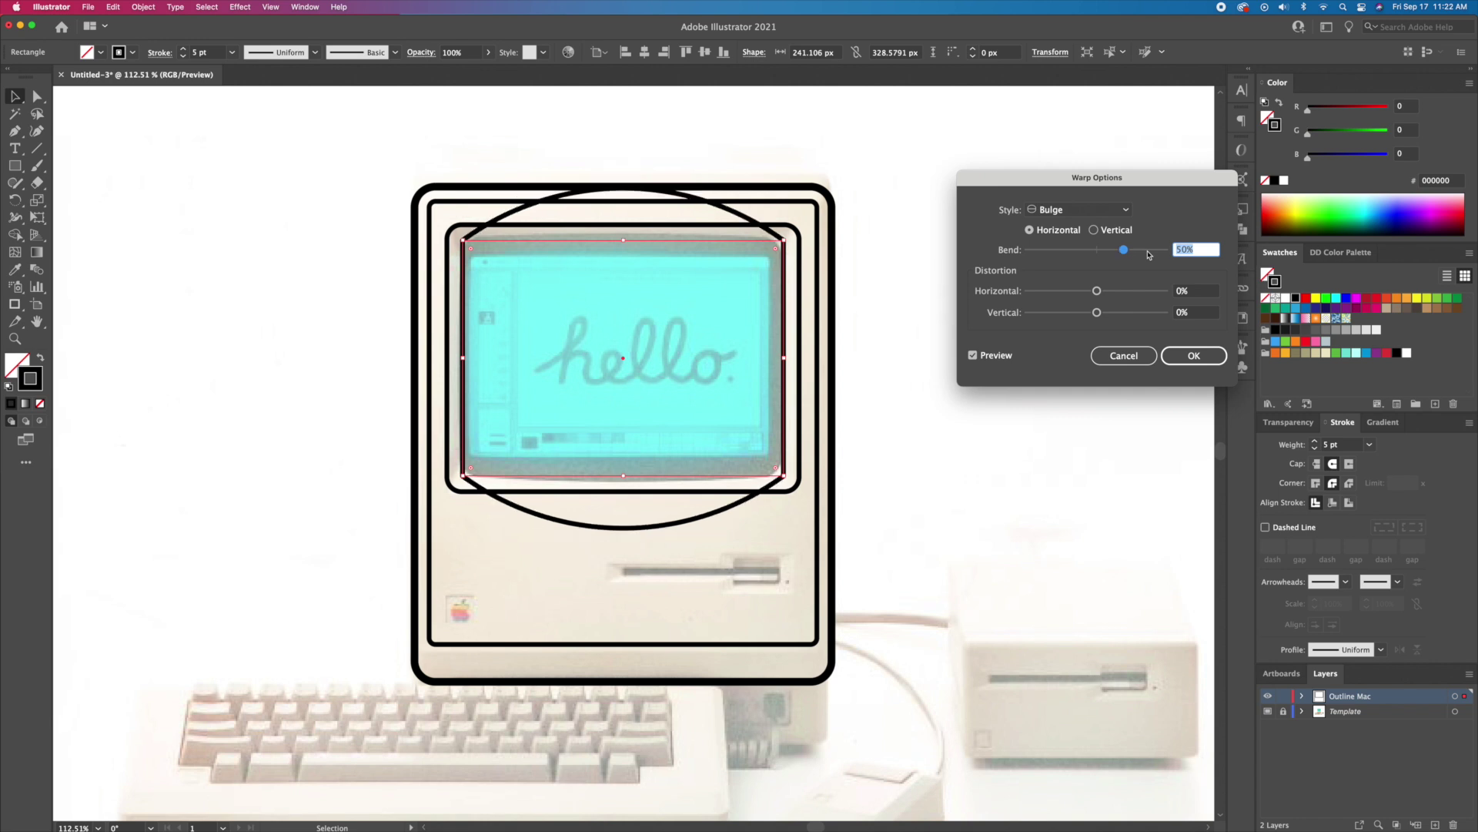
pyautogui.write('0')
pyautogui.press('Up')
pyautogui.press('Up')
pyautogui.press('Up')
pyautogui.press('Return')
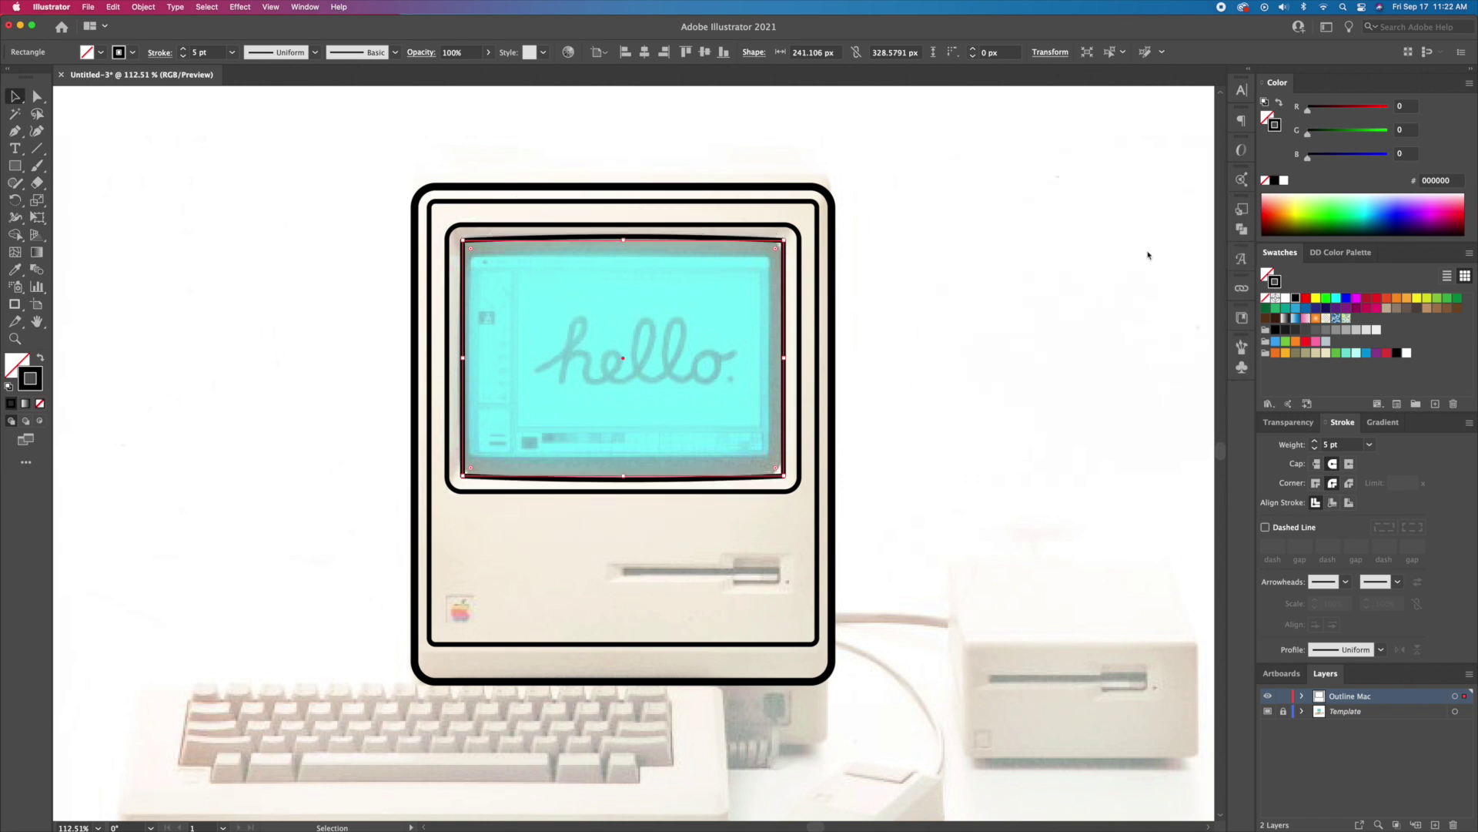
# Expand the warped screen outline's appearance and round its corners to match the photo
pyautogui.click(143, 7)
pyautogui.click(169, 165)
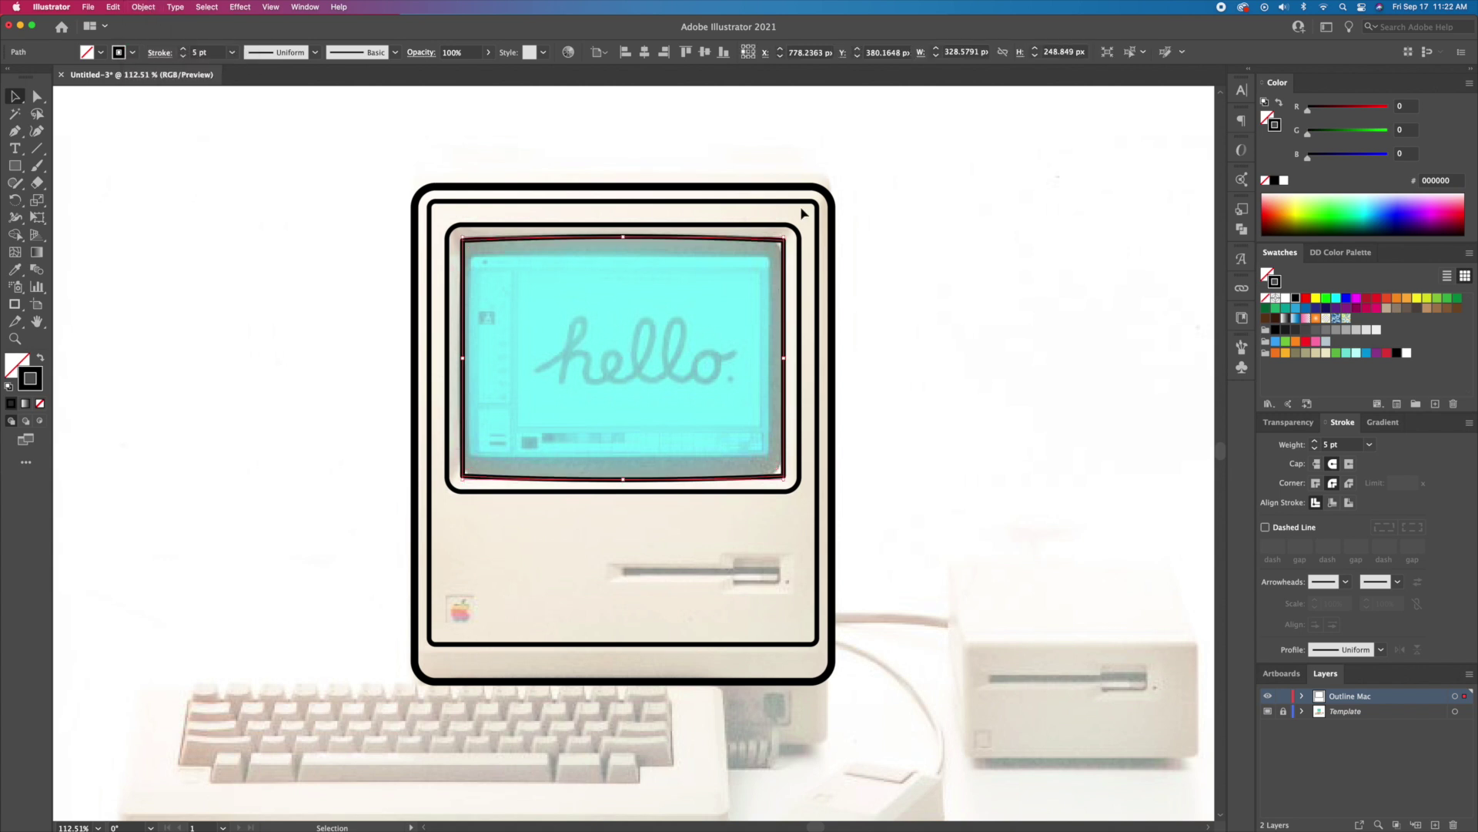
pyautogui.press('a')
pyautogui.click(927, 260)
# Add the centre-aligned text "hello" at 50 pt in the middle of the screen
pyautogui.press('t')
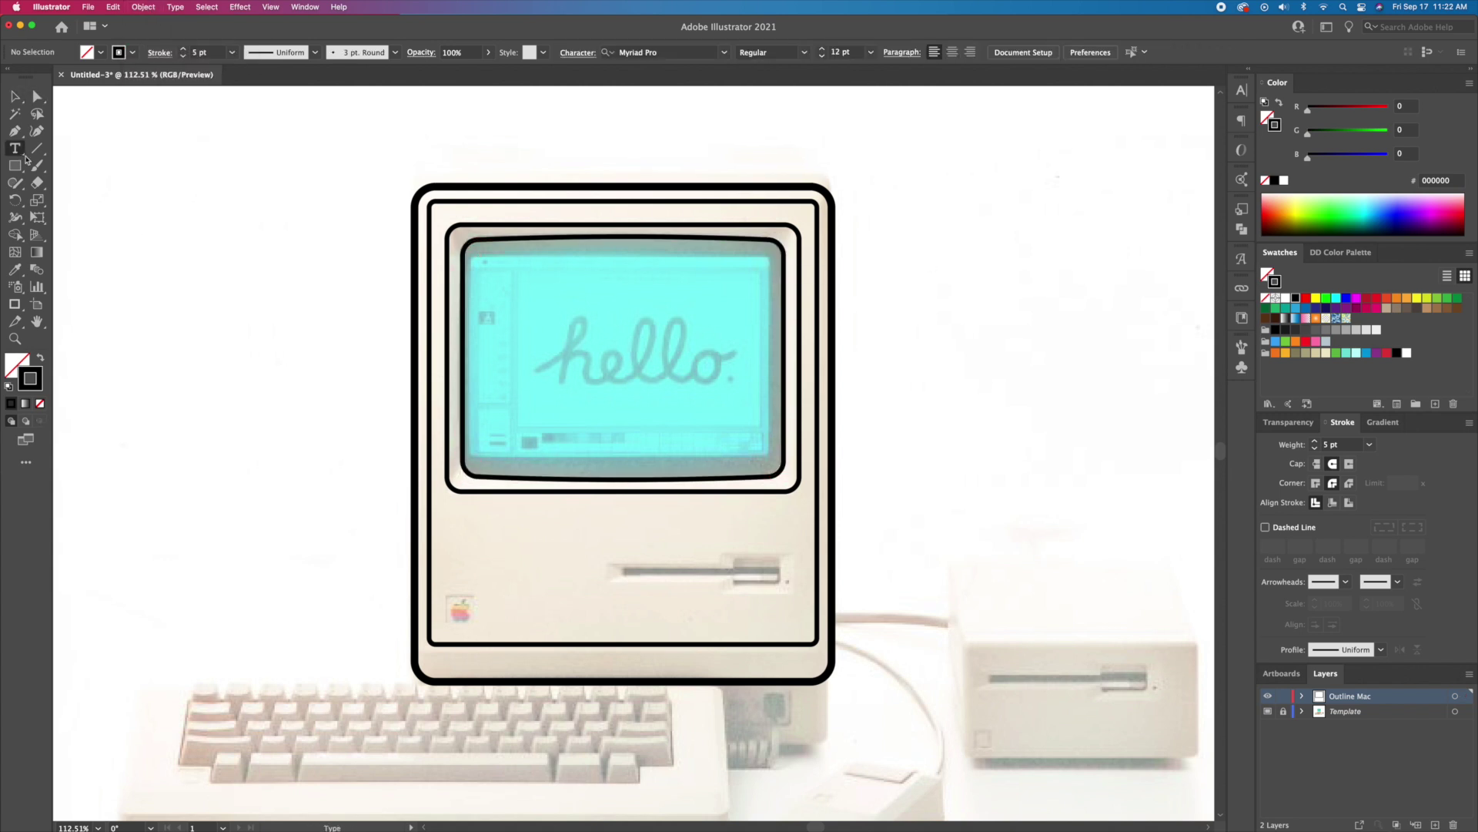
pyautogui.click(537, 336)
pyautogui.click(842, 52)
pyautogui.keyDown('shift'); pyautogui.click(715, 49); pyautogui.keyUp('shift')
pyautogui.keyDown('shift'); pyautogui.click(715, 50); pyautogui.keyUp('shift')
pyautogui.keyDown('shift'); pyautogui.click(715, 49); pyautogui.keyUp('shift')
pyautogui.keyDown('shift'); pyautogui.click(716, 49); pyautogui.keyUp('shift')
pyautogui.keyDown('super'); pyautogui.moveTo(520, 327); pyautogui.dragTo(604, 364); pyautogui.keyUp('super')
pyautogui.tripleClick(604, 363)
pyautogui.write('hello')
# Change the font of the "hello" text to Pacifico Regular
pyautogui.click(10, 96)
pyautogui.click(565, 53)
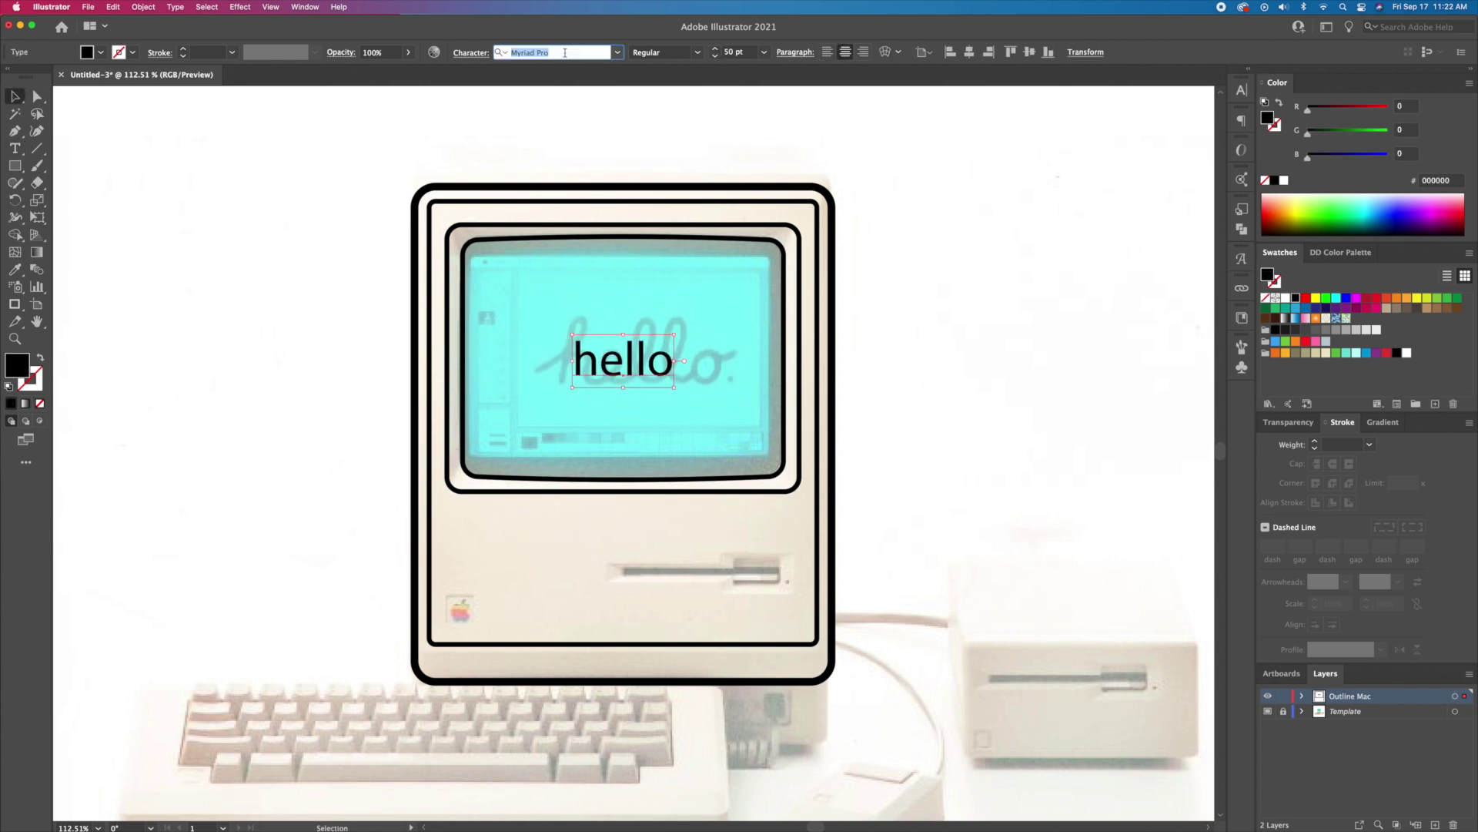
pyautogui.write('paci')
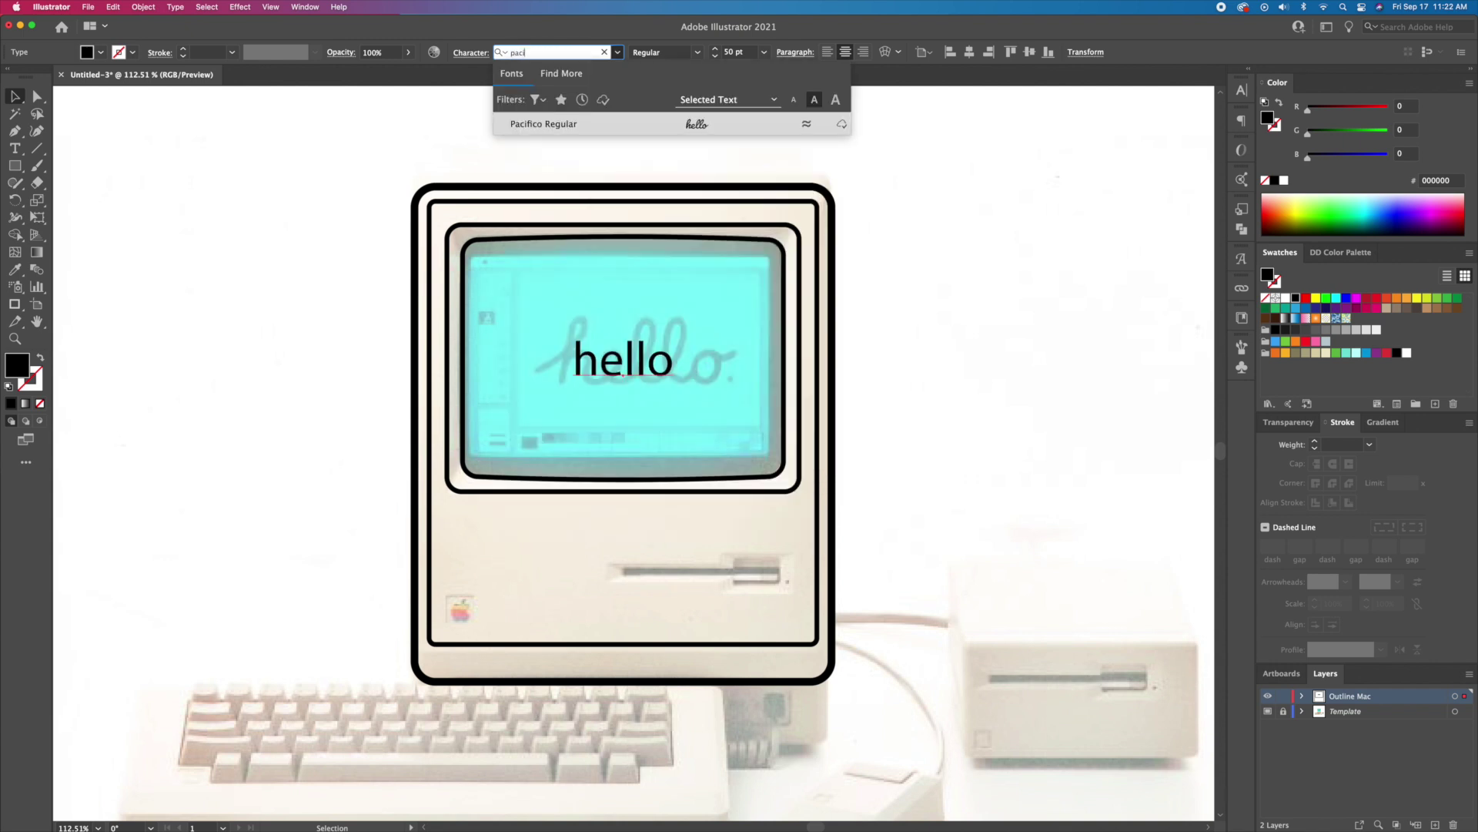
pyautogui.press('Return')
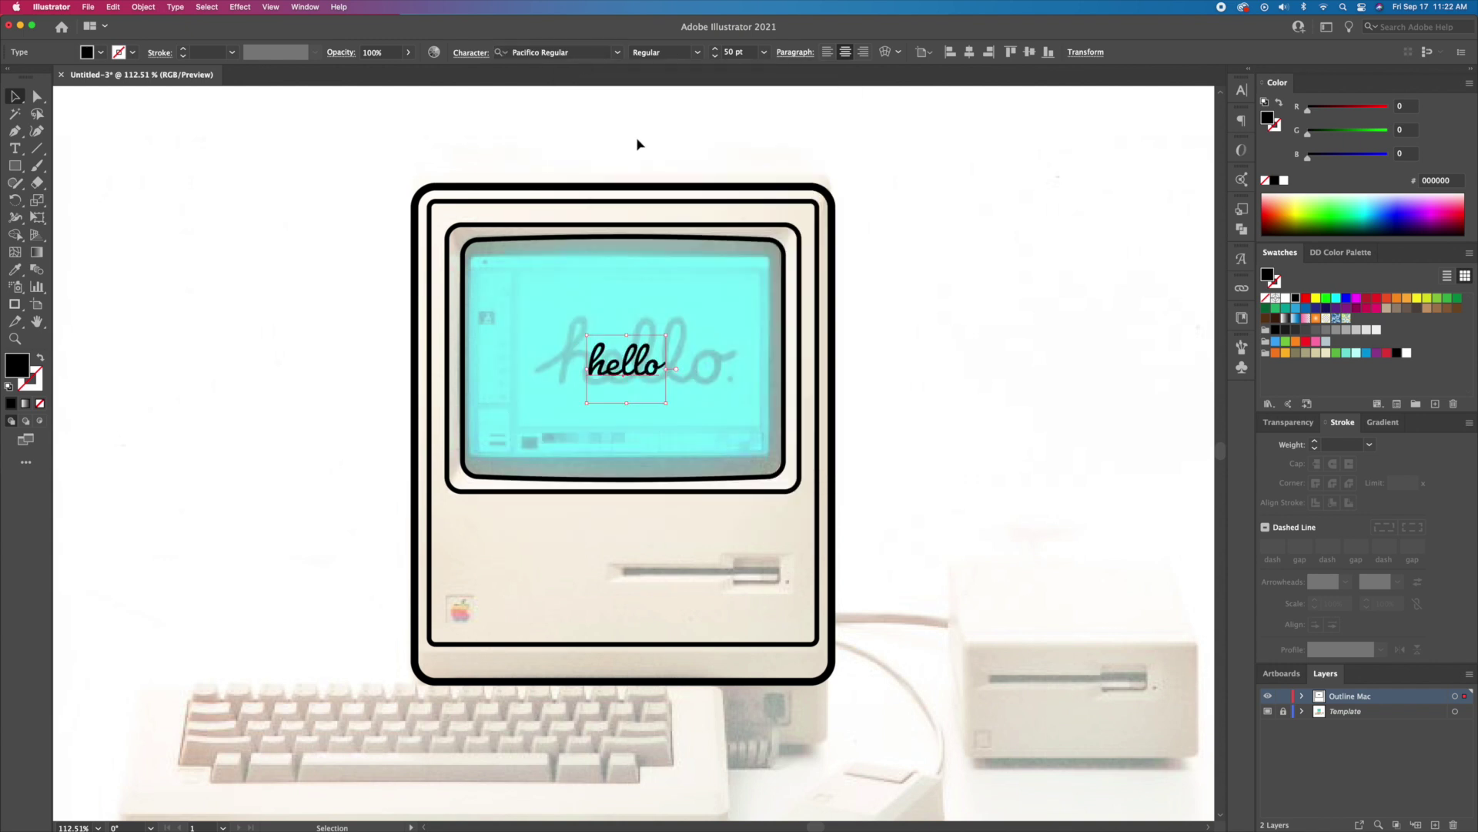
# Enlarge the "hello" text to about 156 pt and convert it into a single united outline shape
pyautogui.moveTo(667, 336)
pyautogui.mouseDown()
pyautogui.moveTo(781, 271)
pyautogui.moveTo(686, 341)
pyautogui.mouseUp()
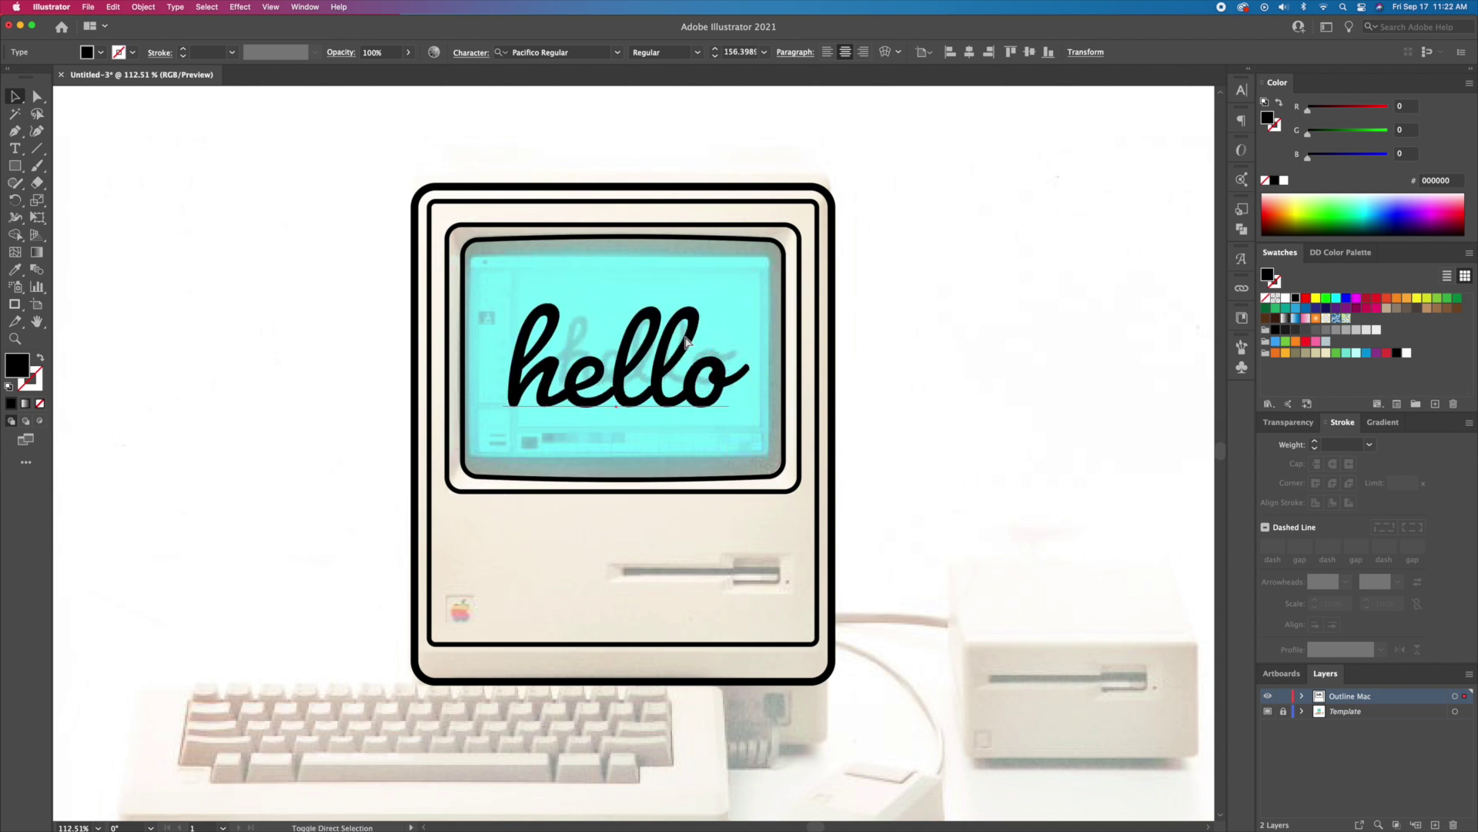
pyautogui.press('super+shift+o')
pyautogui.click(1242, 228)
pyautogui.click(1065, 240)
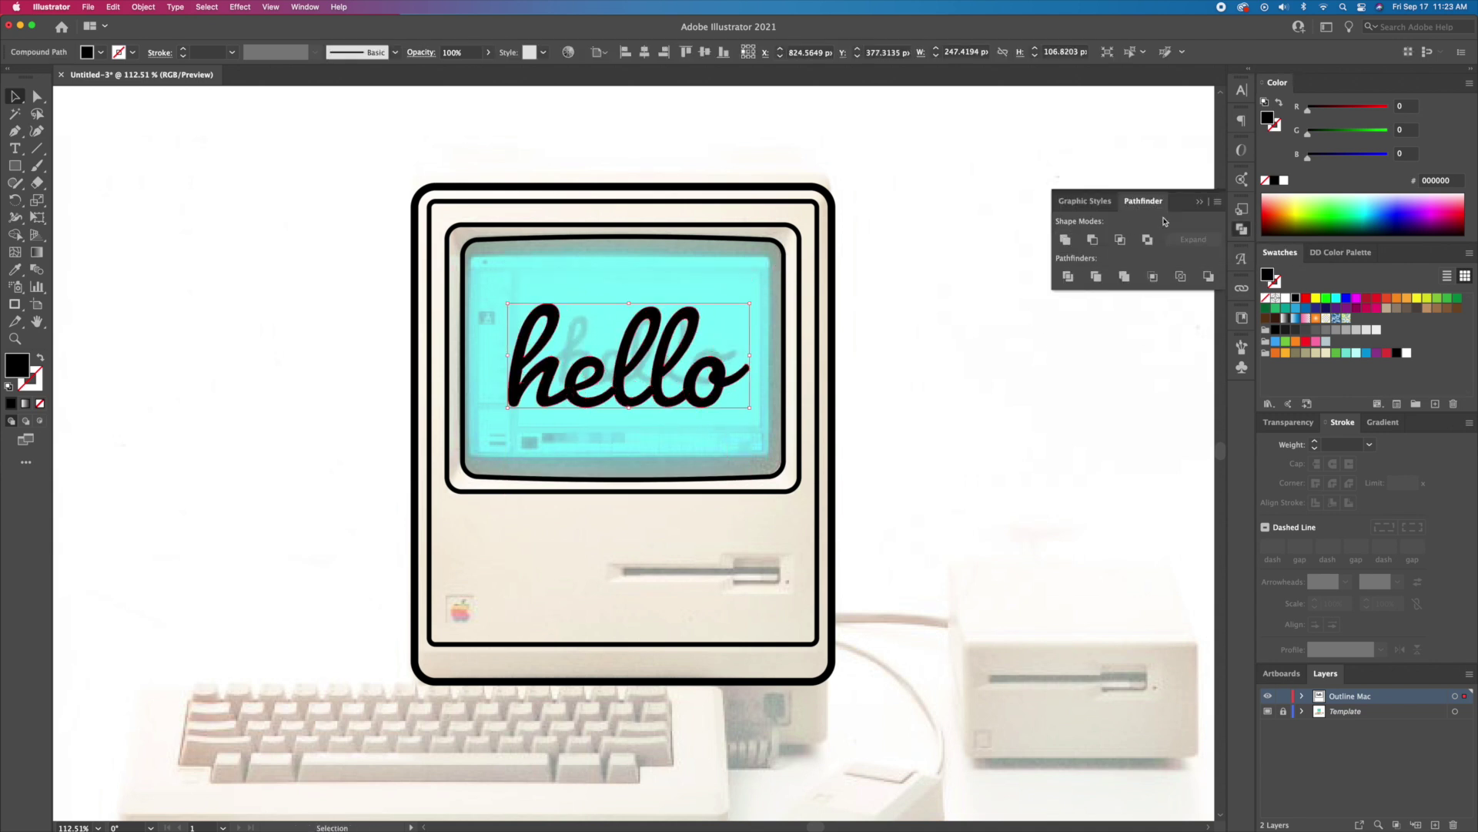
pyautogui.click(977, 244)
# Draw a thin black-filled rectangle over the long floppy slot on the front of the Mac
pyautogui.scroll(5, 760, 719)
pyautogui.press('m')
pyautogui.moveTo(479, 410); pyautogui.dragTo(800, 426)
pyautogui.press('v')
pyautogui.click(822, 453)
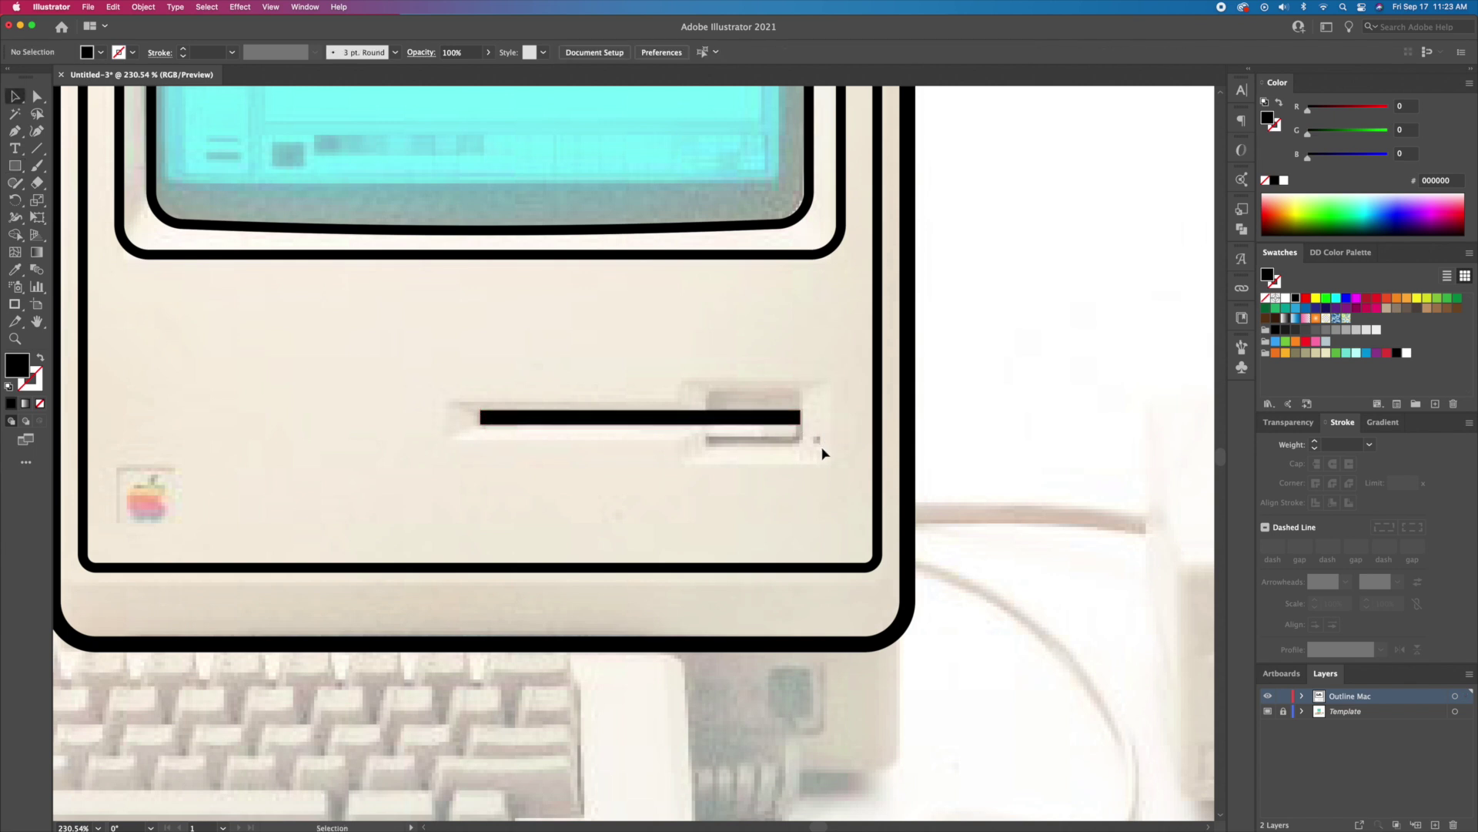
# Draw a black-filled rectangle about 49 × 11 px directly beneath the right end of the slot bar
pyautogui.click(14, 167)
pyautogui.moveTo(800, 425); pyautogui.dragTo(703, 446)
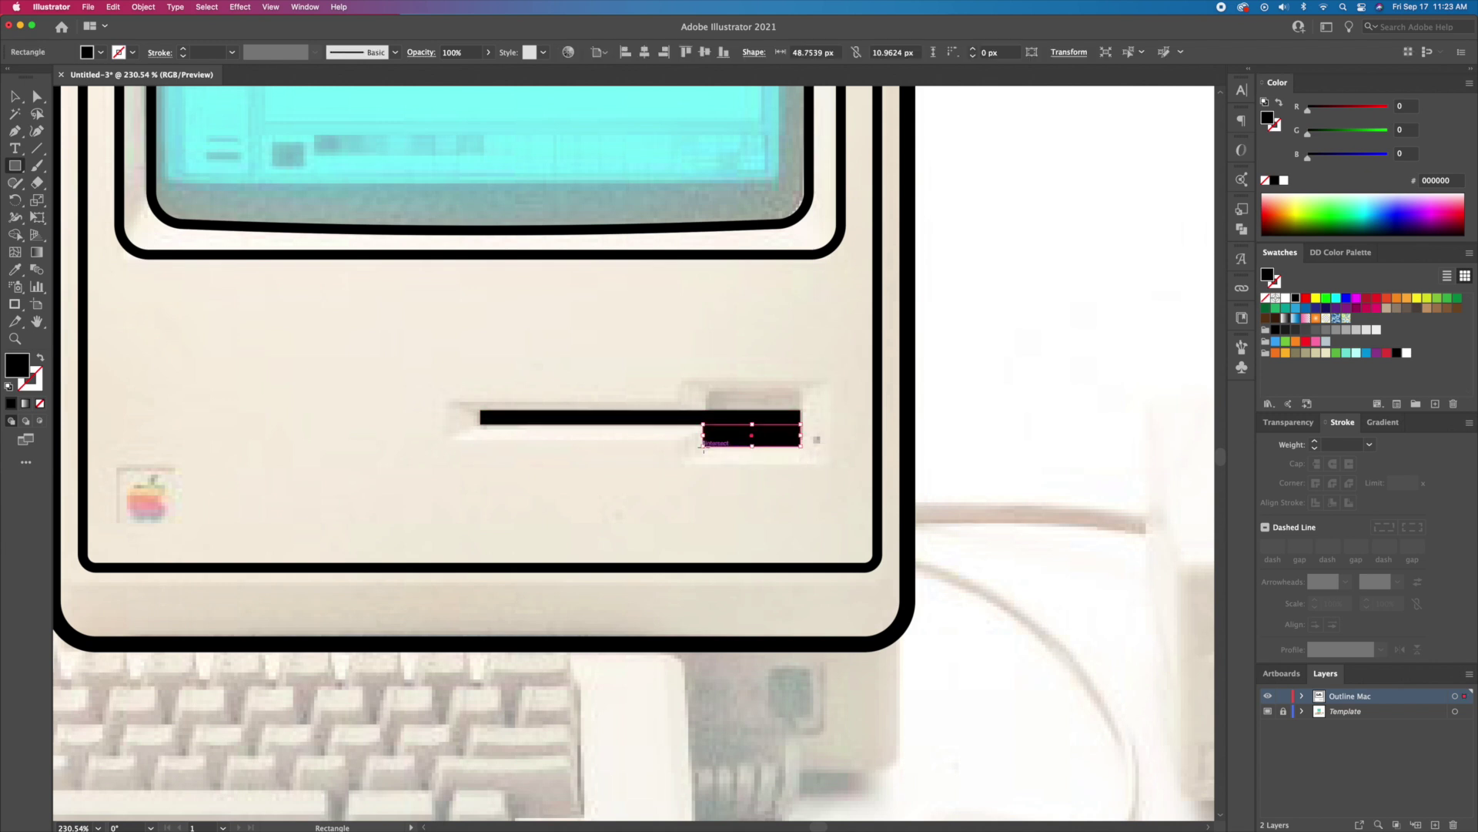
pyautogui.press('v')
pyautogui.click(733, 465)
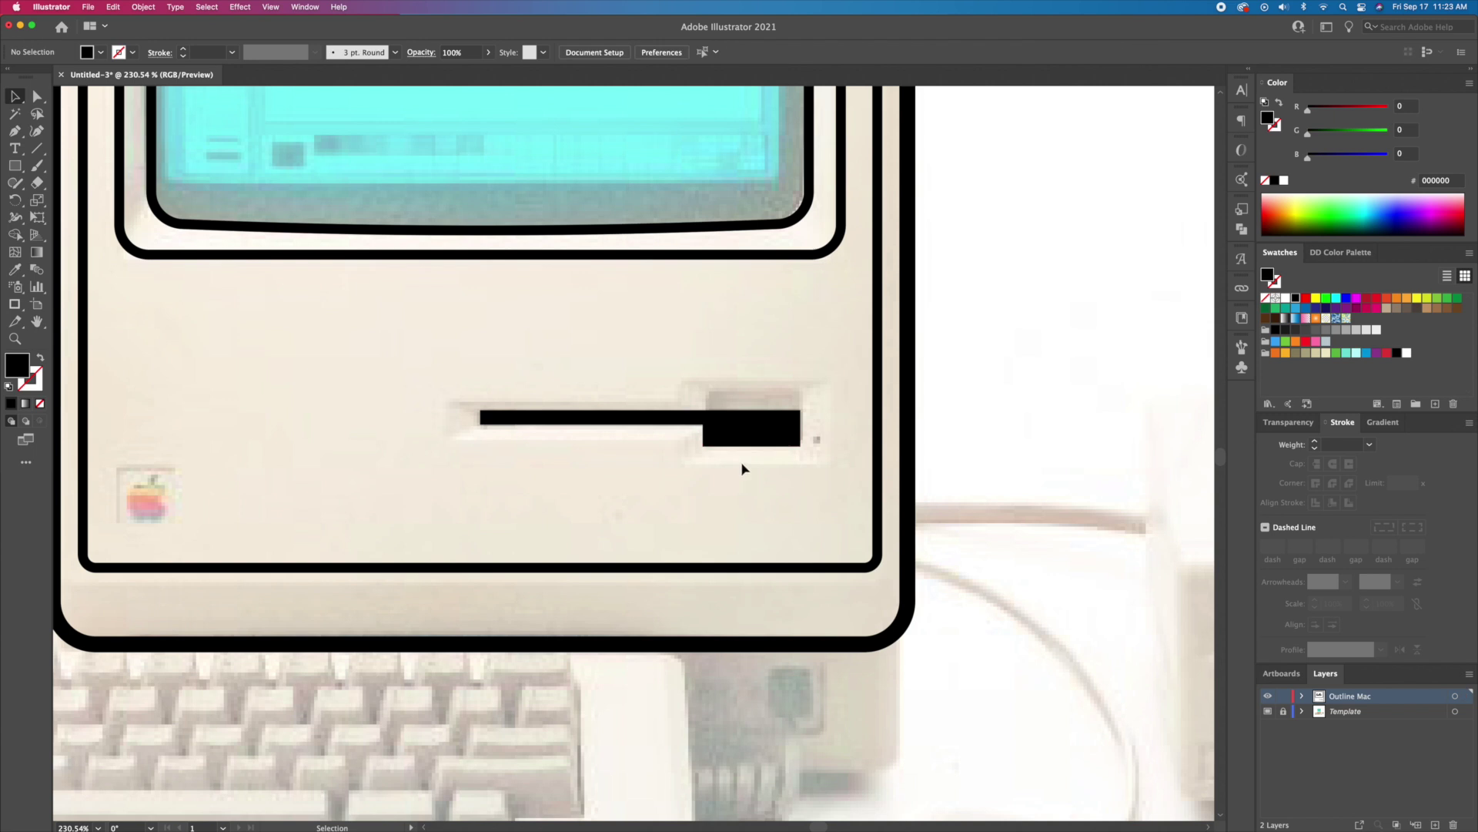
# Unite the slot bar and the small rectangle below it into one shape
pyautogui.moveTo(694, 418); pyautogui.dragTo(689, 413)
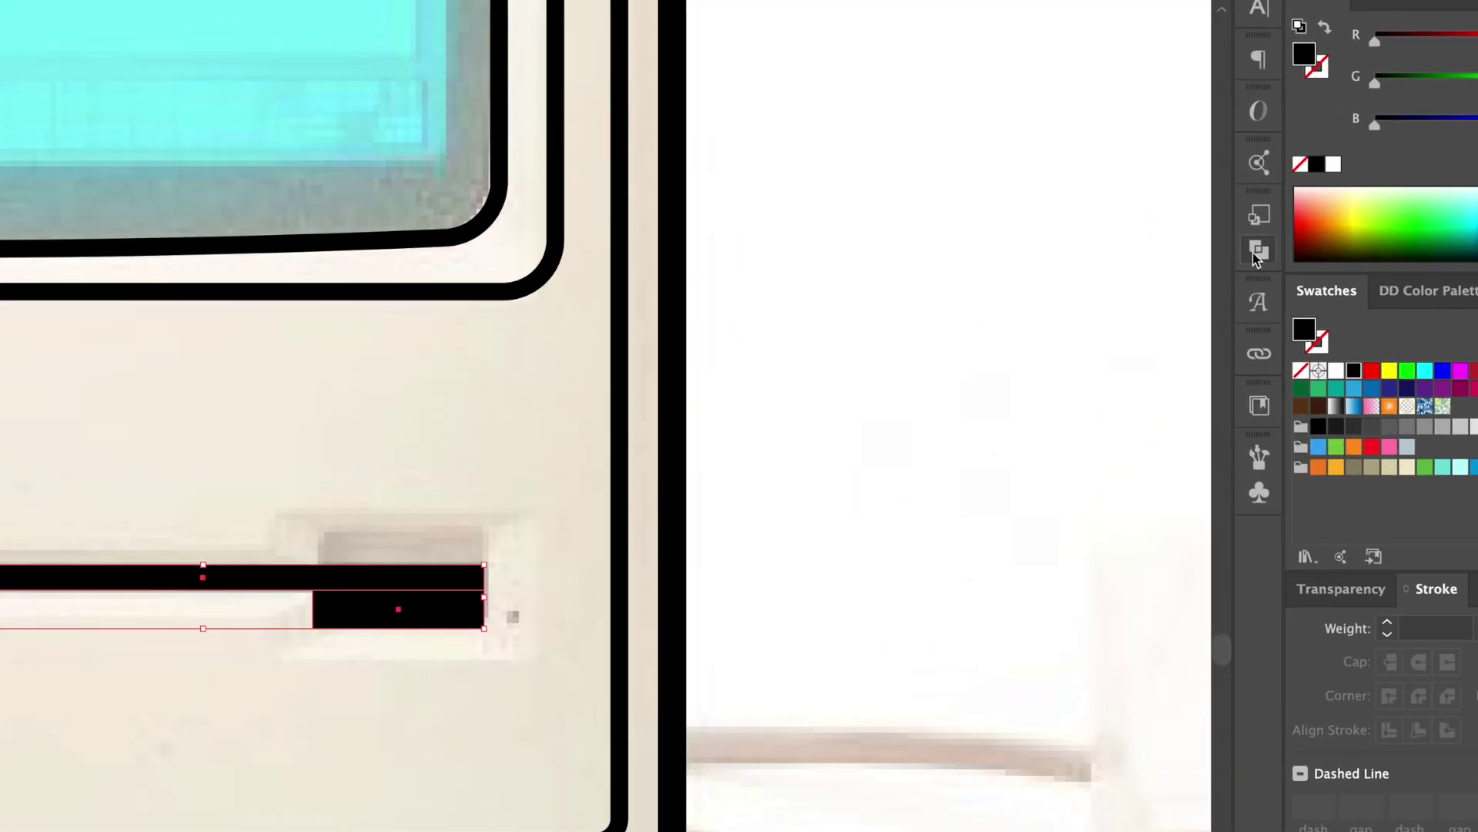
pyautogui.click(1256, 255)
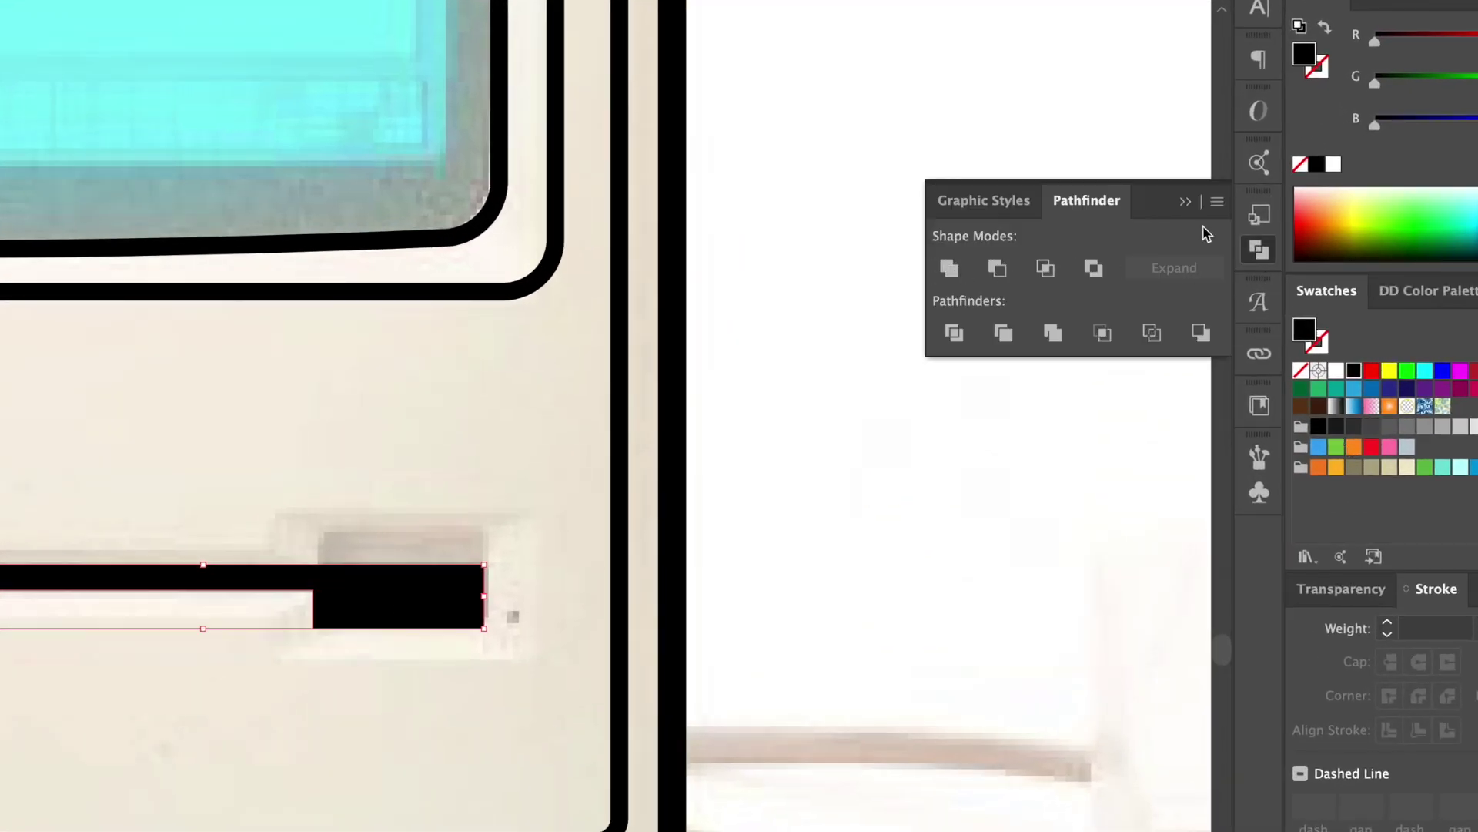
pyautogui.click(1184, 203)
# Draw an open three-sided 3 pt path outlining the recess above the black slot block with the Pen tool
pyautogui.click(316, 564)
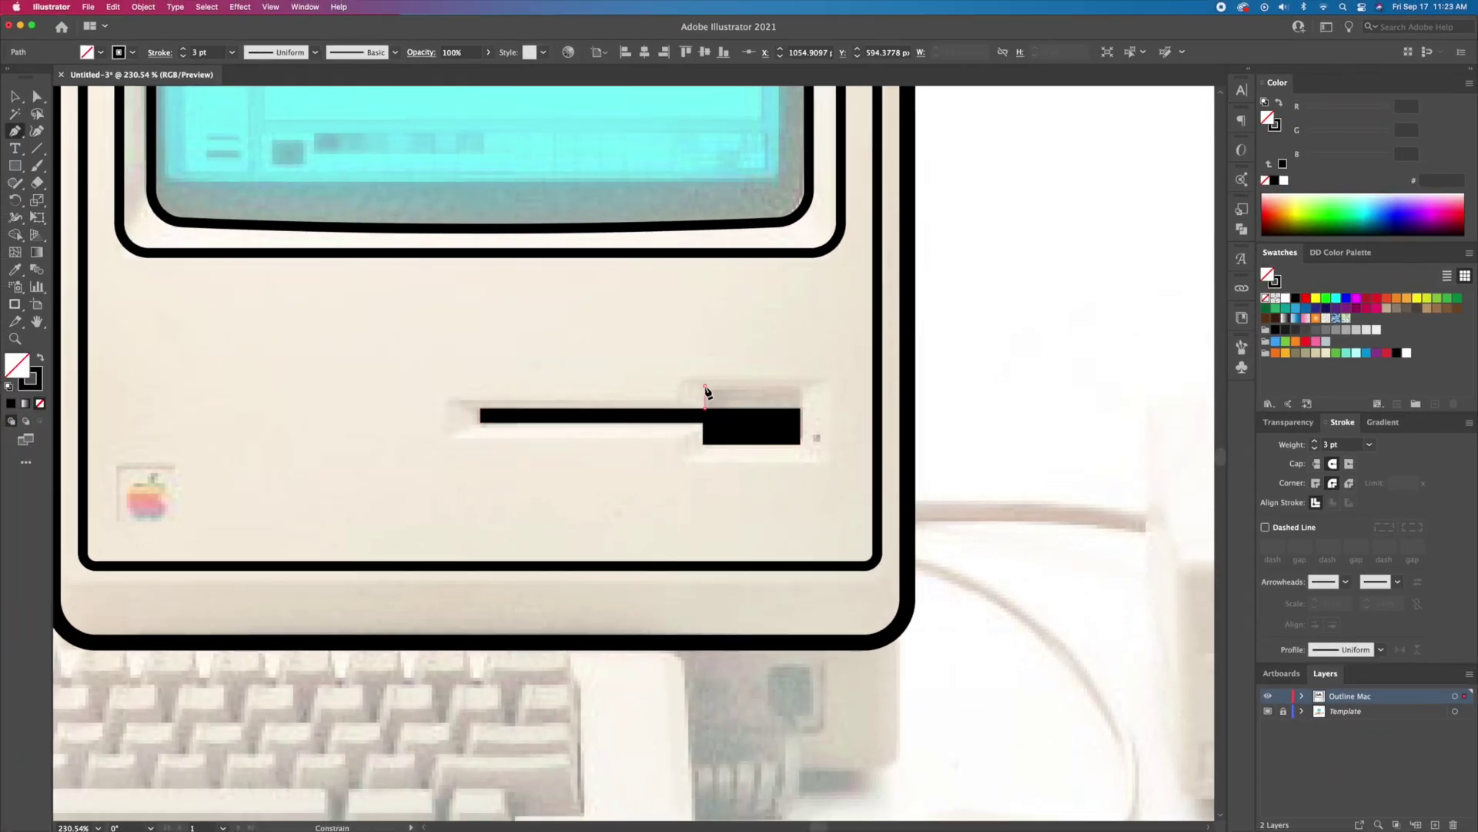
pyautogui.click(316, 525)
pyautogui.click(484, 525)
pyautogui.click(483, 565)
pyautogui.press('v')
pyautogui.click(529, 675)
# Resize the recess outline to line up with the sides of the black block and set its stroke to 4 pt
pyautogui.scroll(6, 784, 406)
pyautogui.click(842, 379)
pyautogui.moveTo(841, 378); pyautogui.dragTo(831, 379)
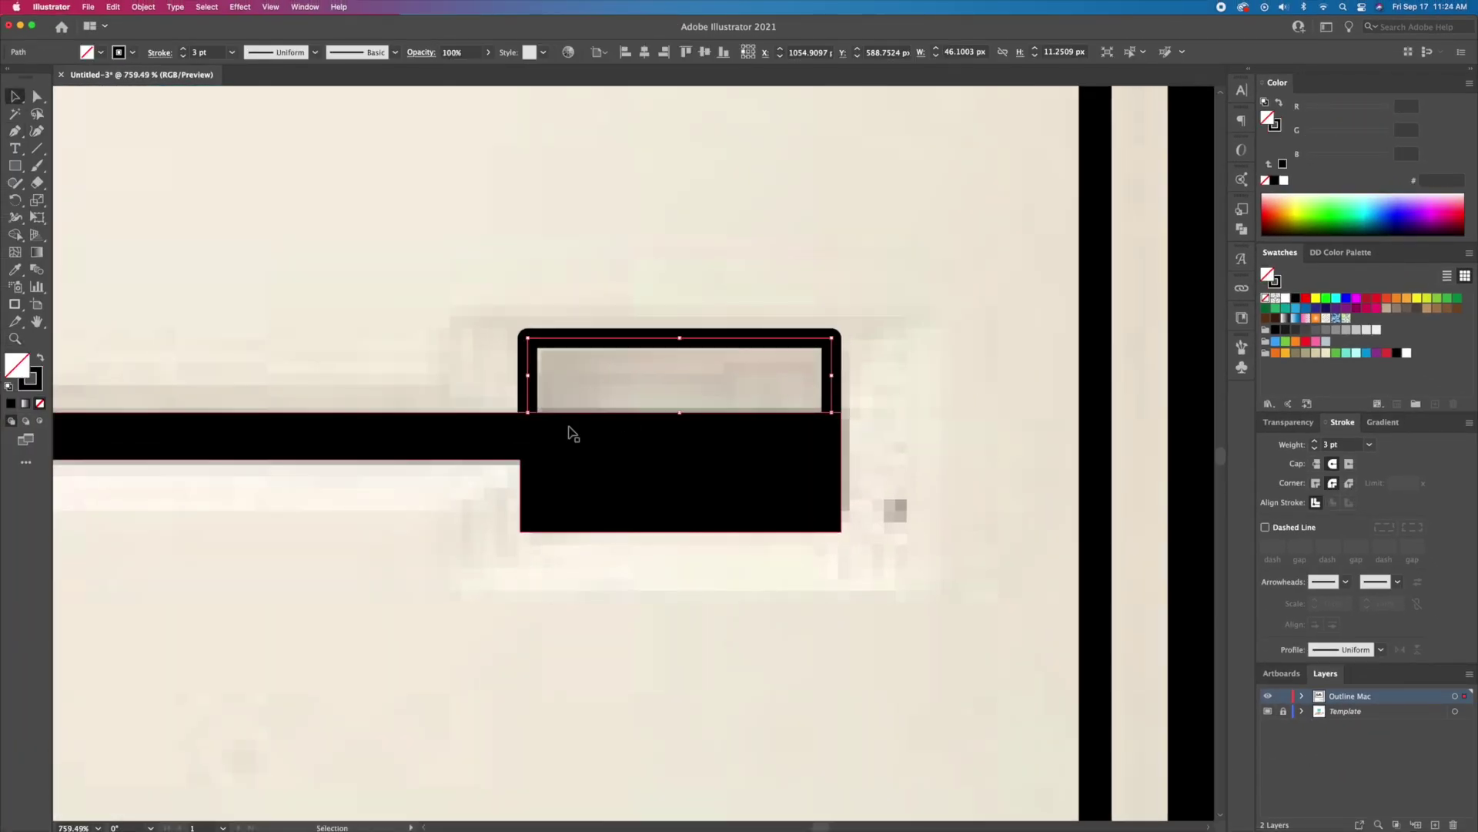
pyautogui.moveTo(529, 378); pyautogui.dragTo(536, 380)
pyautogui.moveTo(683, 414); pyautogui.dragTo(683, 431)
pyautogui.click(915, 425)
pyautogui.click(785, 338)
pyautogui.click(1314, 441)
pyautogui.moveTo(832, 384); pyautogui.dragTo(828, 383)
pyautogui.moveTo(533, 383); pyautogui.dragTo(539, 383)
# Round the lower corners of the black block and the left end of the slot bar
pyautogui.press('a')
pyautogui.moveTo(485, 504); pyautogui.dragTo(929, 552)
pyautogui.moveTo(832, 522); pyautogui.dragTo(823, 513)
pyautogui.click(462, 547)
pyautogui.moveTo(378, 512); pyautogui.dragTo(901, 528)
pyautogui.moveTo(268, 401); pyautogui.dragTo(375, 500)
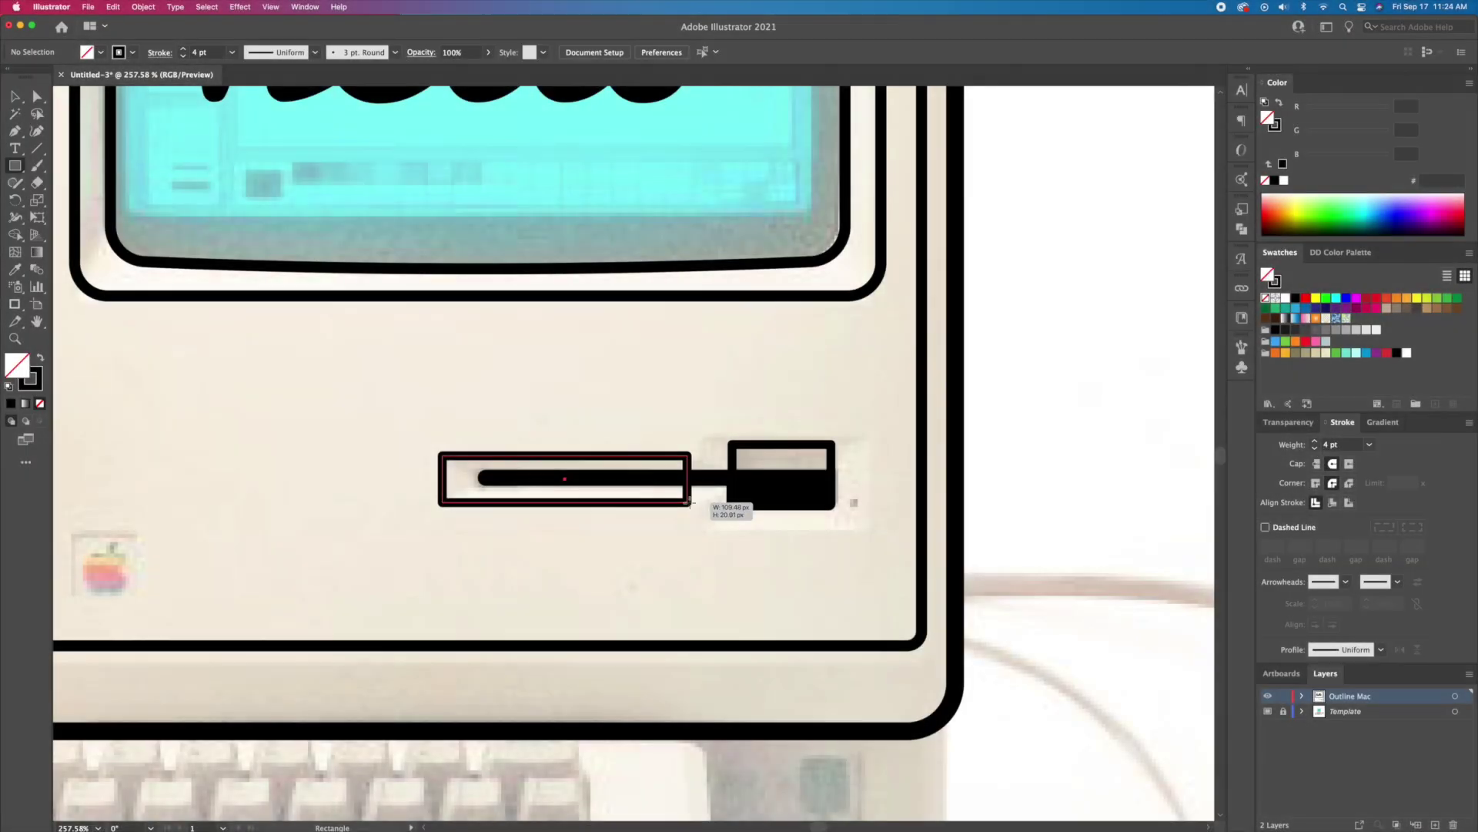
# Draw an unfilled 4 pt rectangle around the slot bar, with its right edge extended toward the black block
pyautogui.moveTo(693, 502); pyautogui.dragTo(717, 502)
pyautogui.press('v')
pyautogui.click(699, 529)
# Draw a rectangle about 78 × 44 px around the black block and indicator light, overlapping the slot bar's outline
pyautogui.press('m')
pyautogui.moveTo(664, 441); pyautogui.dragTo(877, 476)
pyautogui.press('v')
pyautogui.moveTo(767, 434); pyautogui.dragTo(768, 427)
pyautogui.moveTo(657, 476); pyautogui.dragTo(696, 475)
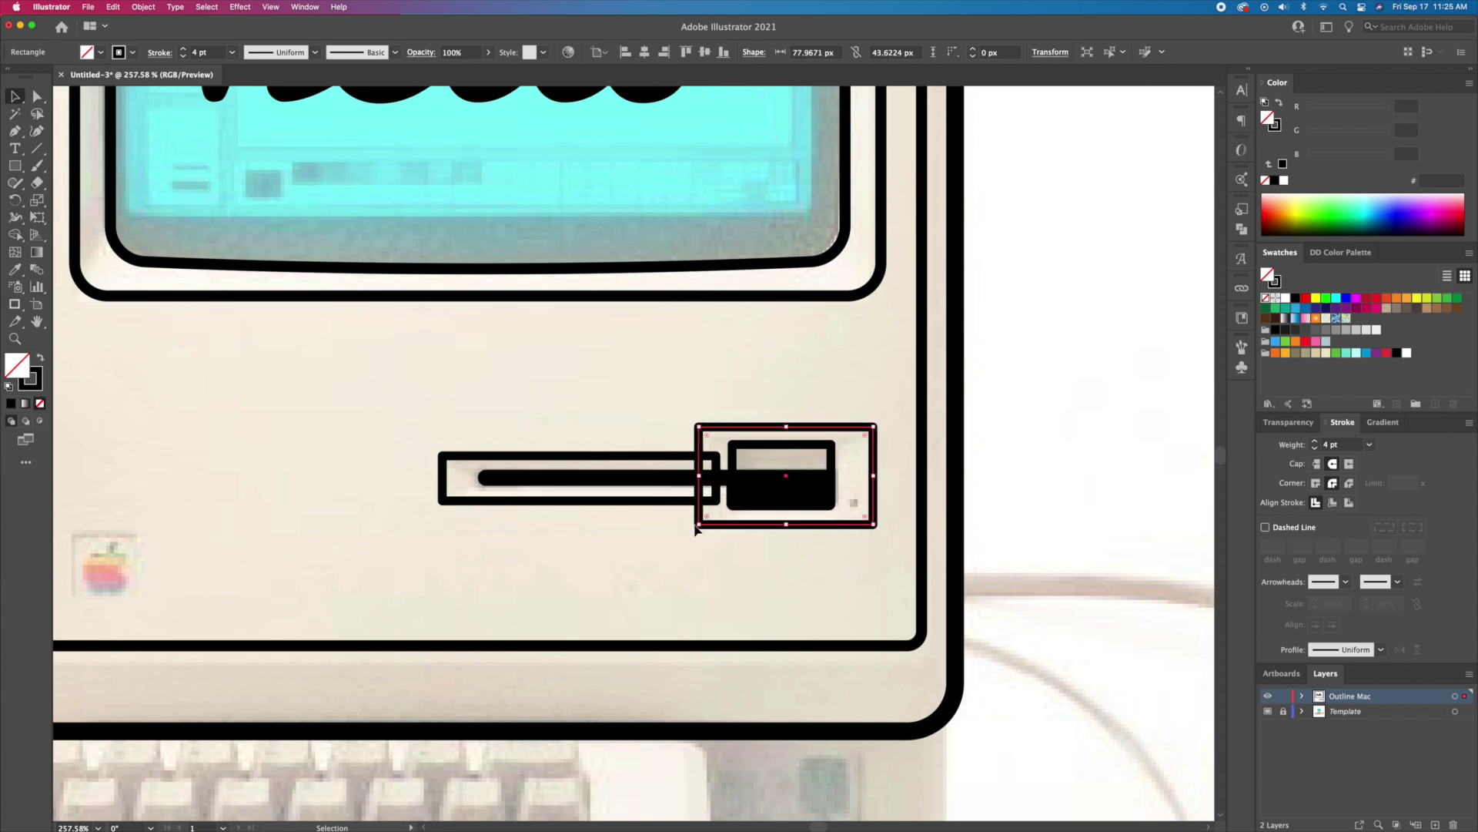
# Round the left corners of the slot bar's surrounding rectangle and nudge that end inward, closer to the bar
pyautogui.press('super+shift+a')
pyautogui.press('a')
pyautogui.moveTo(465, 445); pyautogui.dragTo(473, 487)
pyautogui.press('Right')
pyautogui.press('Right')
pyautogui.press('Right')
pyautogui.press('Right')
pyautogui.press('Right')
pyautogui.press('Right')
pyautogui.click(646, 541)
# Unite the two overlapping rectangles around the floppy slot into one outline
pyautogui.press('v')
pyautogui.moveTo(693, 433); pyautogui.dragTo(710, 465)
pyautogui.click(1239, 233)
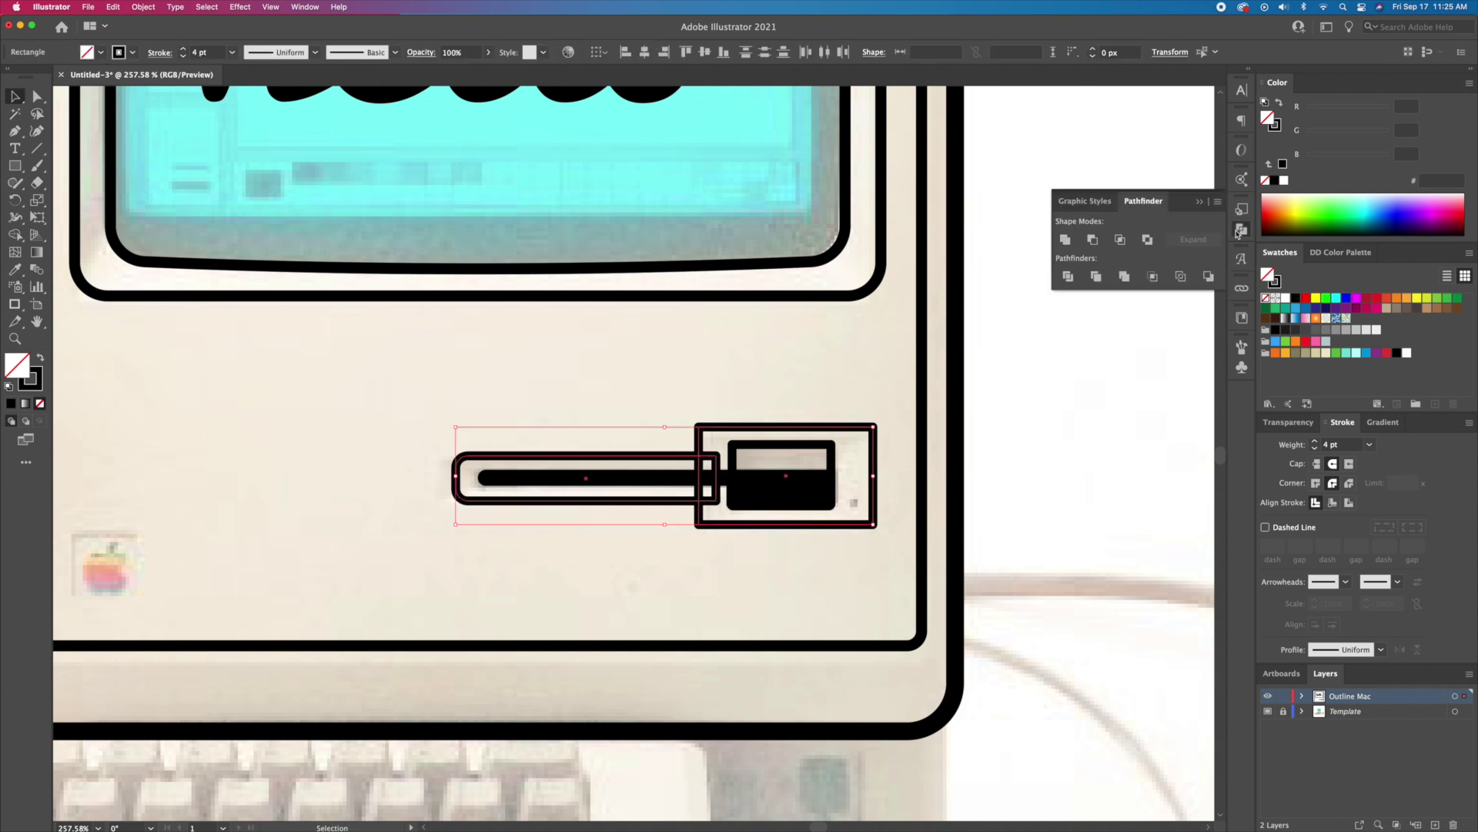
pyautogui.click(1070, 246)
pyautogui.press('super+shift+a')
# Draw a small black circle over the indicator light beside the floppy slot
pyautogui.press('l')
pyautogui.moveTo(850, 497); pyautogui.dragTo(856, 509)
pyautogui.press('super+shift+a')
pyautogui.press('v')
# Round the corners of the united floppy drive outline
pyautogui.press('a')
pyautogui.click(877, 424)
pyautogui.moveTo(866, 517); pyautogui.dragTo(862, 513)
pyautogui.press('v')
pyautogui.click(752, 568)
# Draw a square outline around the Apple logo badge and round its corners
pyautogui.hscroll(-10, 753, 569)
pyautogui.scroll(4, 504, 513)
pyautogui.press('m')
pyautogui.moveTo(541, 545); pyautogui.dragTo(601, 588)
pyautogui.press('a')
pyautogui.moveTo(593, 493); pyautogui.dragTo(590, 499)
pyautogui.press('v')
pyautogui.click(917, 539)
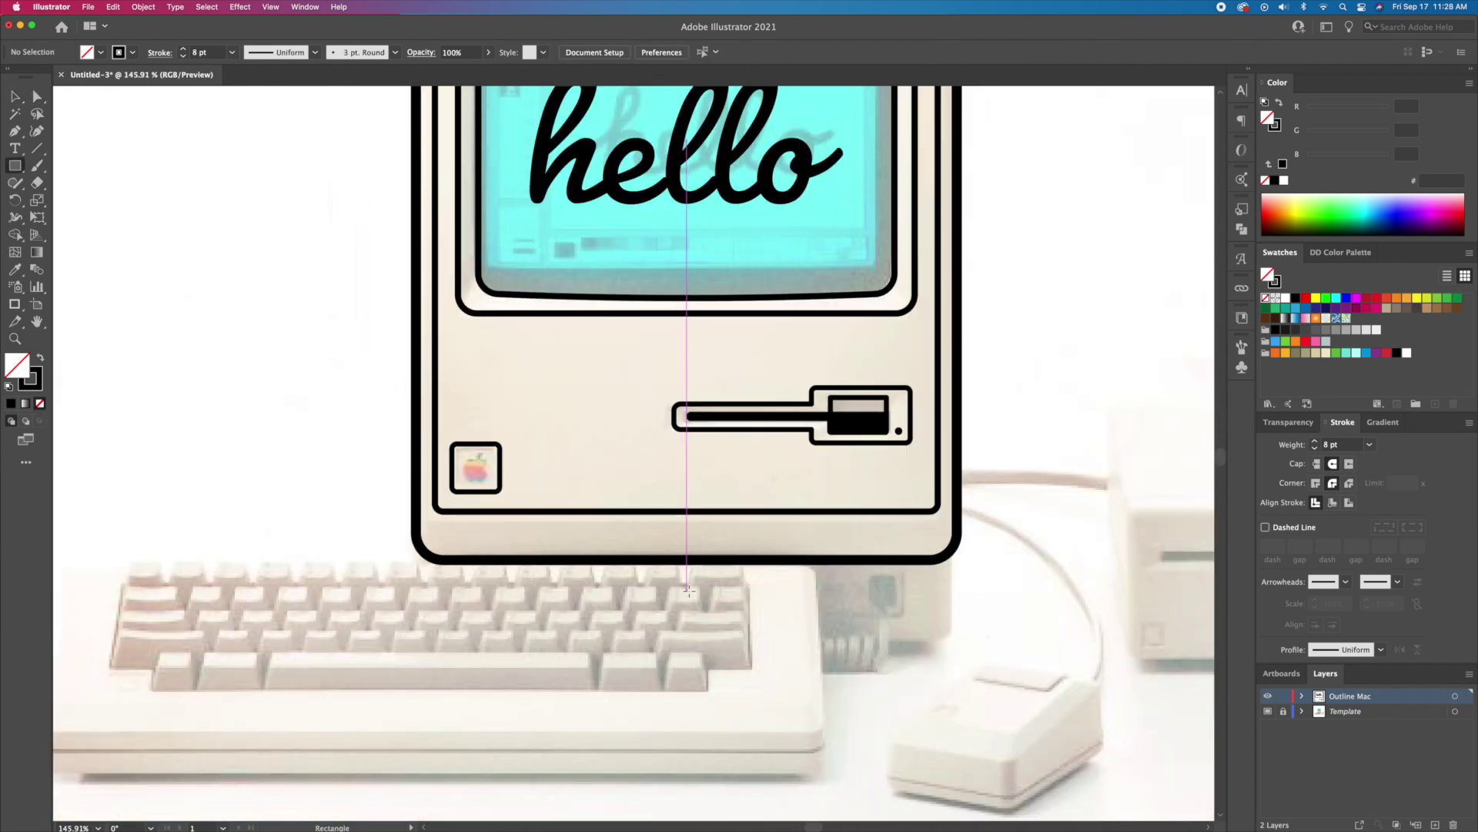
# Draw an 8 pt base rectangle about 402 × 78 px under the computer body and round its bottom corners
pyautogui.moveTo(663, 554); pyautogui.dragTo(941, 634)
pyautogui.moveTo(691, 635); pyautogui.dragTo(692, 648)
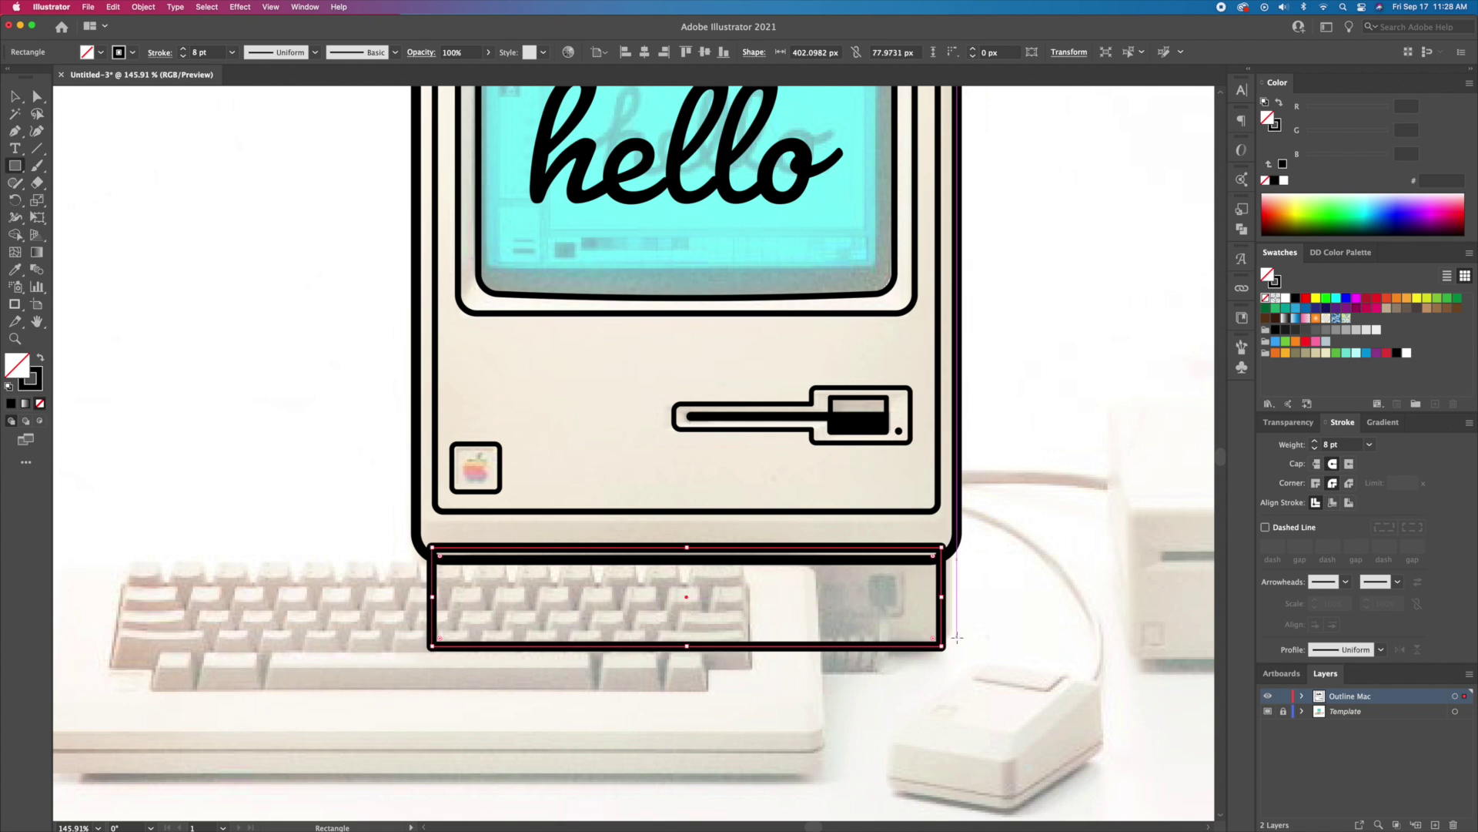
pyautogui.press('v')
pyautogui.click(711, 689)
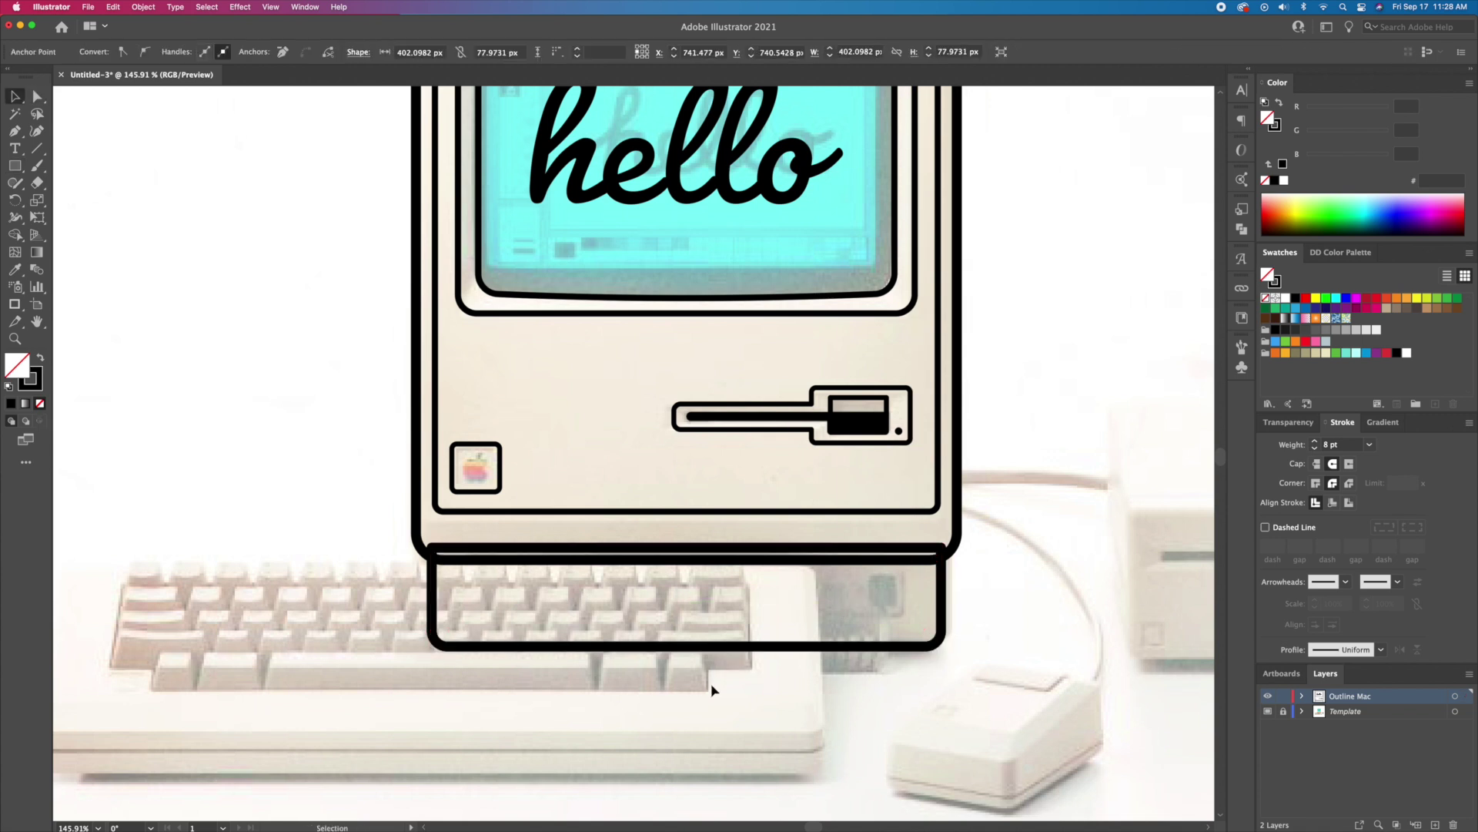
# Split the base from the computer body with the Shape Builder tool and delete the overlapping strip
pyautogui.click(843, 549)
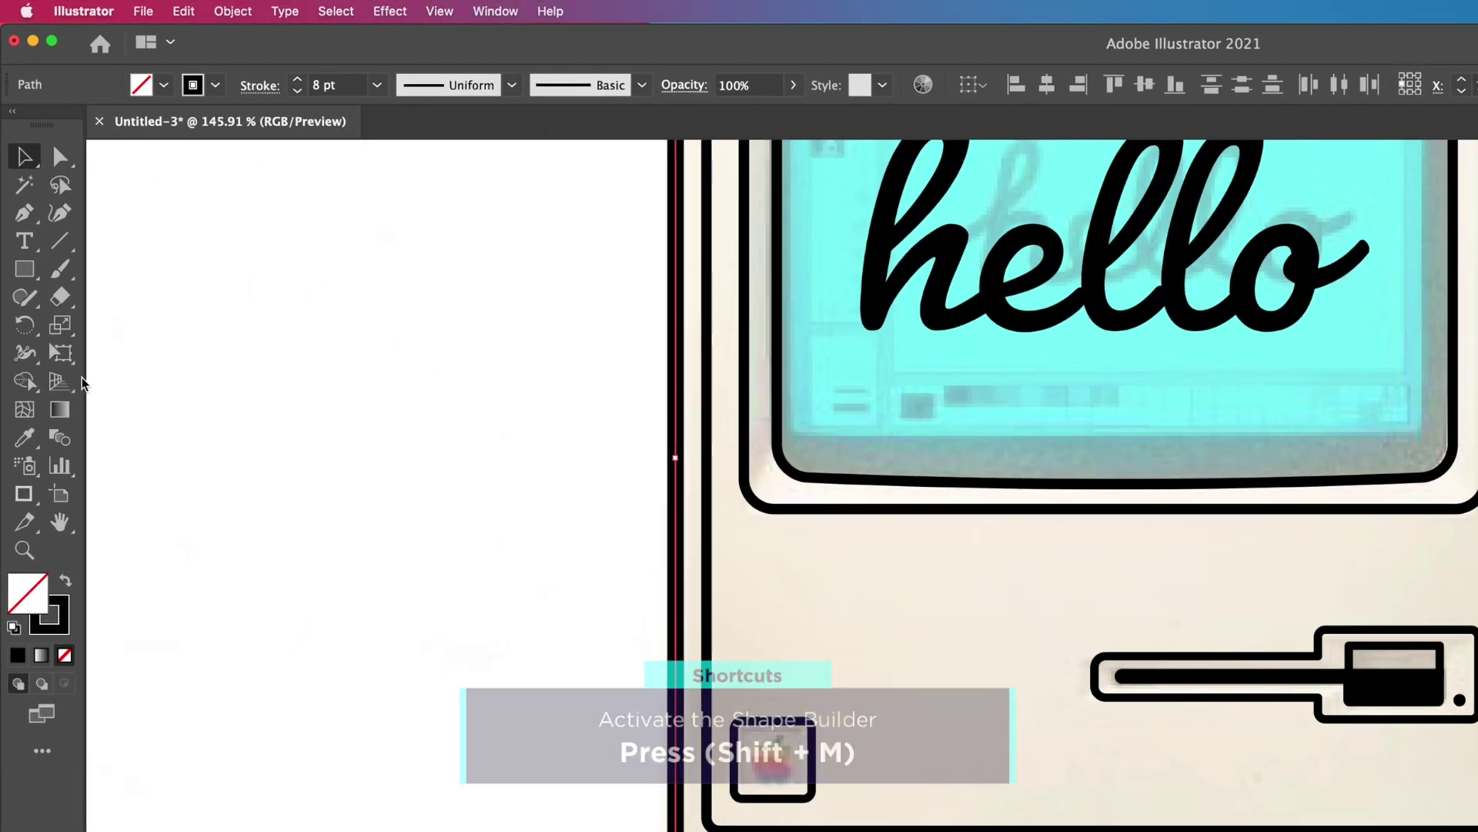
pyautogui.click(15, 237)
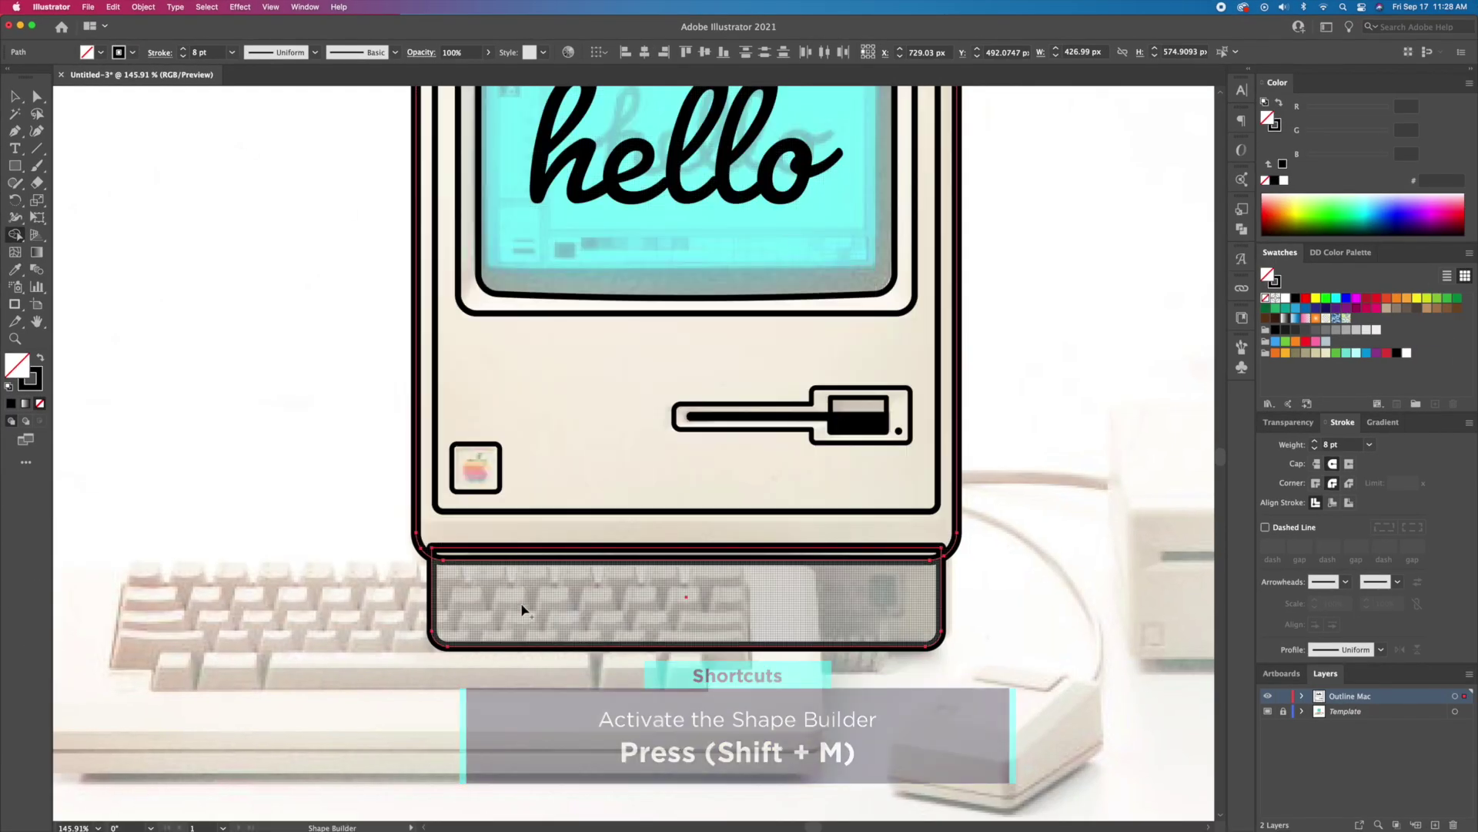
pyautogui.click(522, 609)
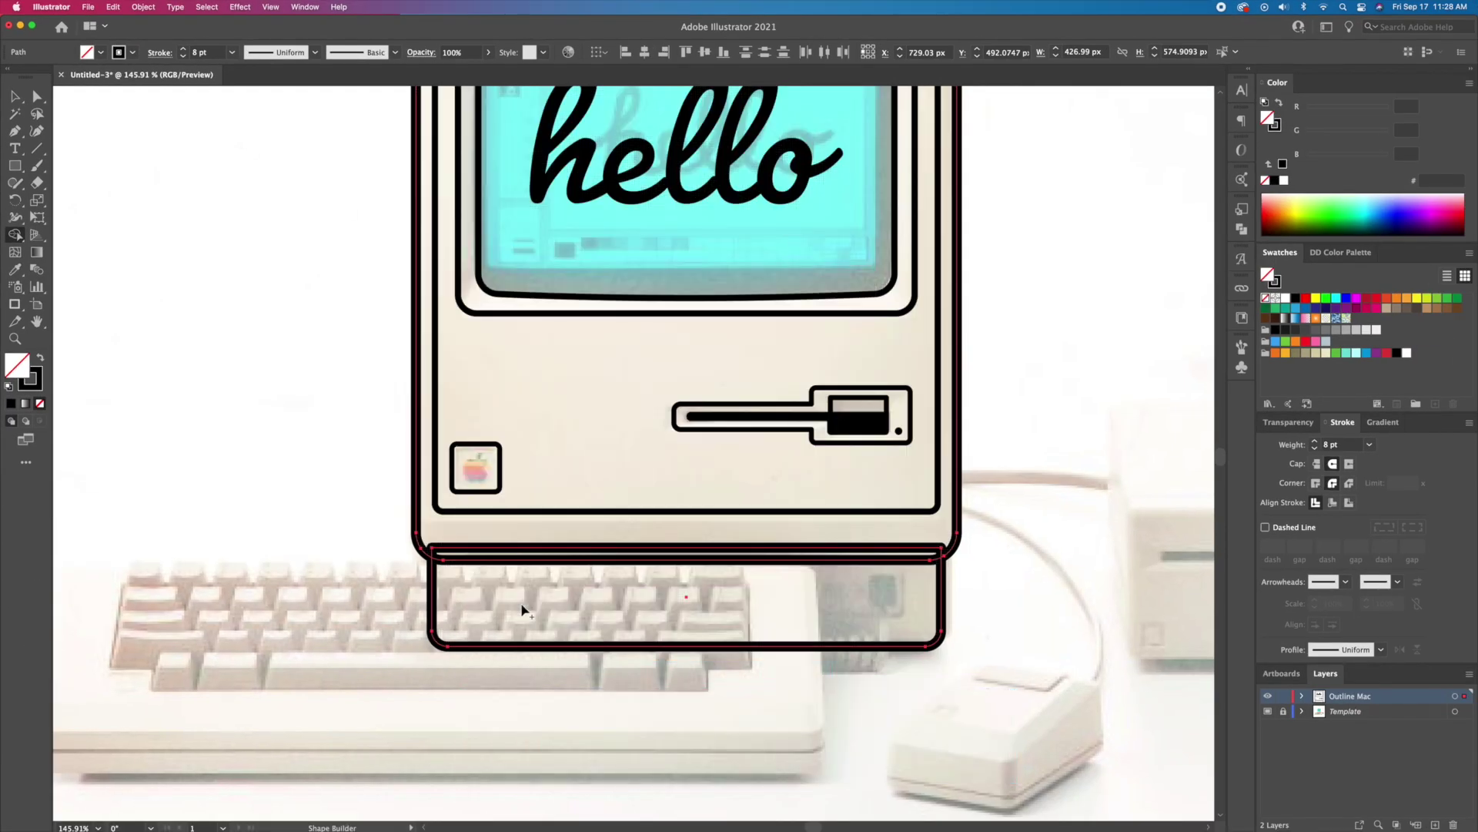
pyautogui.press('v')
pyautogui.click(357, 604)
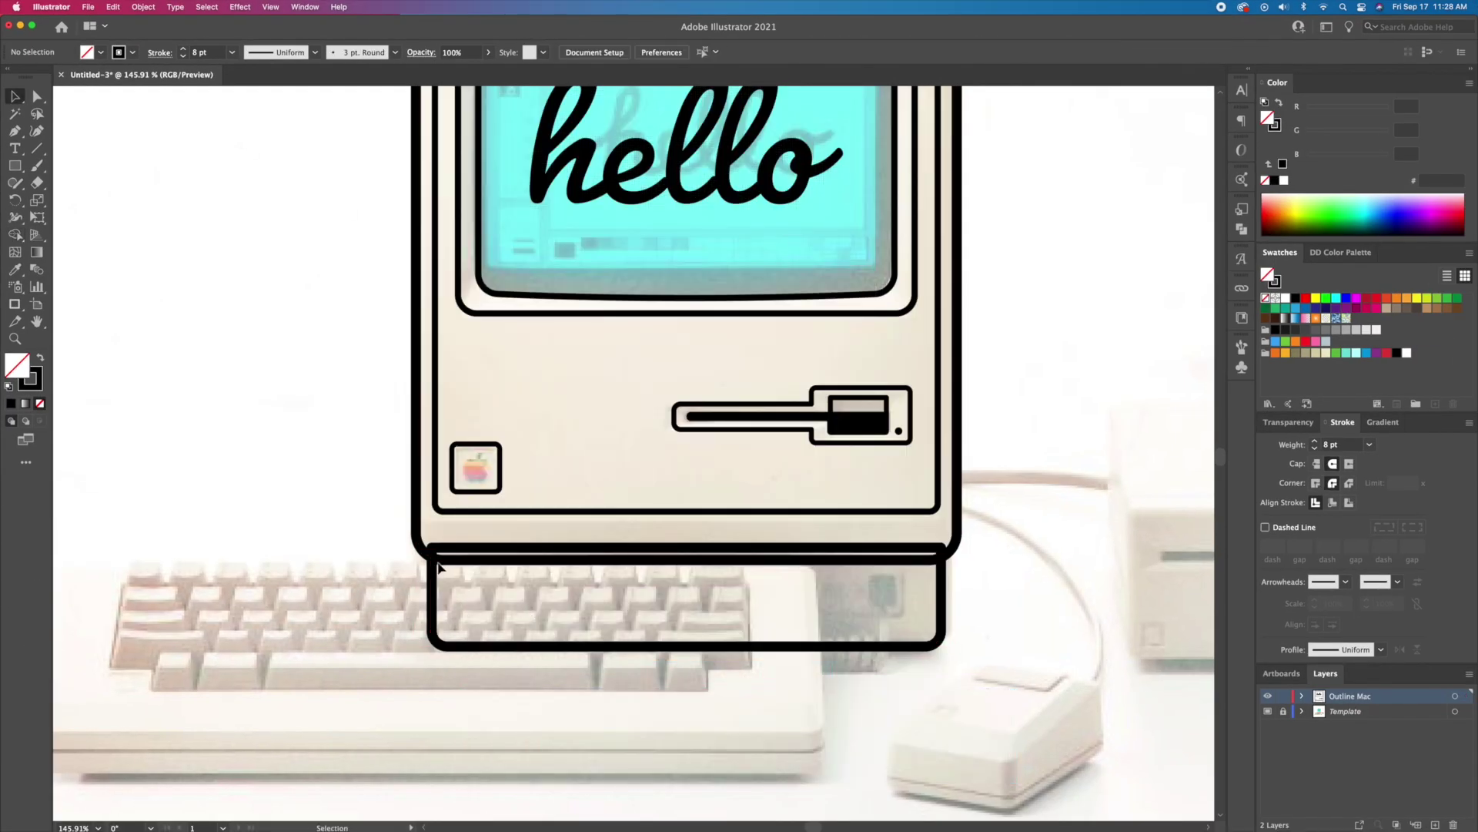
pyautogui.click(457, 553)
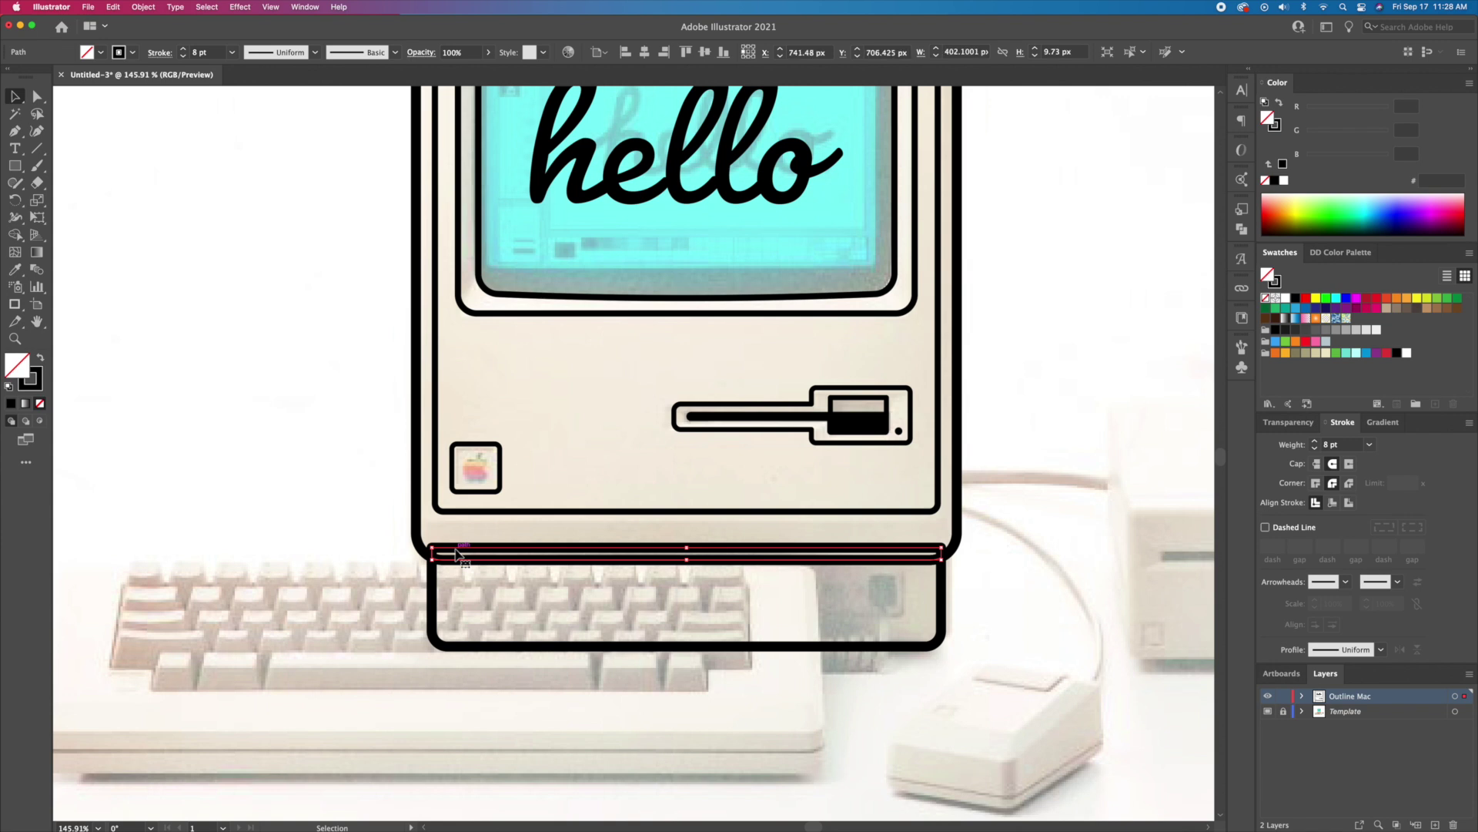
pyautogui.press('Delete')
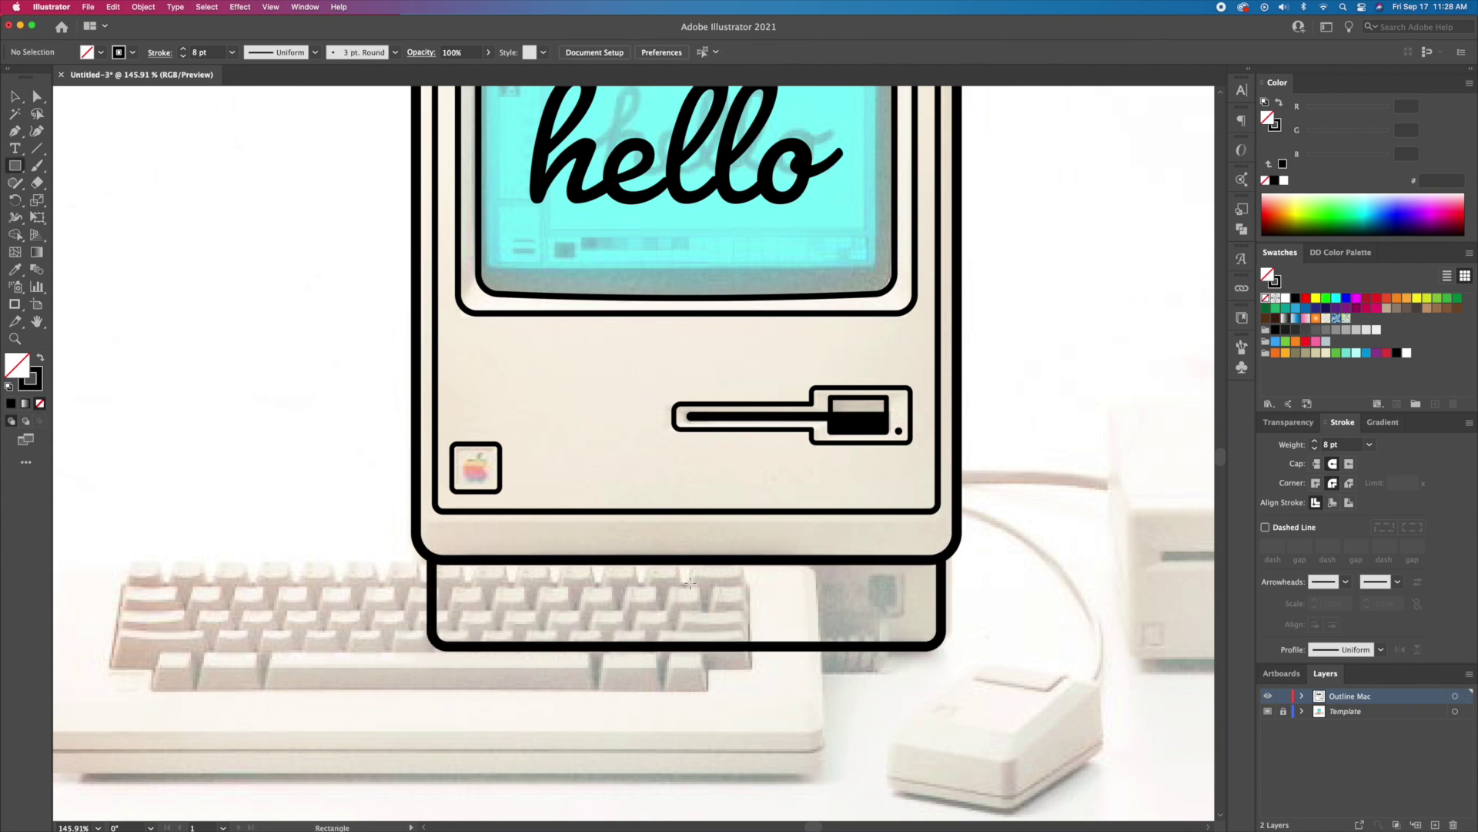
# Draw an inner rectangle inside the base, set its stroke to 5 pt and round its bottom corners
pyautogui.moveTo(683, 589)
pyautogui.mouseDown()
pyautogui.moveTo(700, 614)
pyautogui.moveTo(911, 620)
pyautogui.mouseUp()
pyautogui.press('v')
pyautogui.click(1315, 448)
pyautogui.click(1315, 448)
pyautogui.click(1316, 448)
pyautogui.press('a')
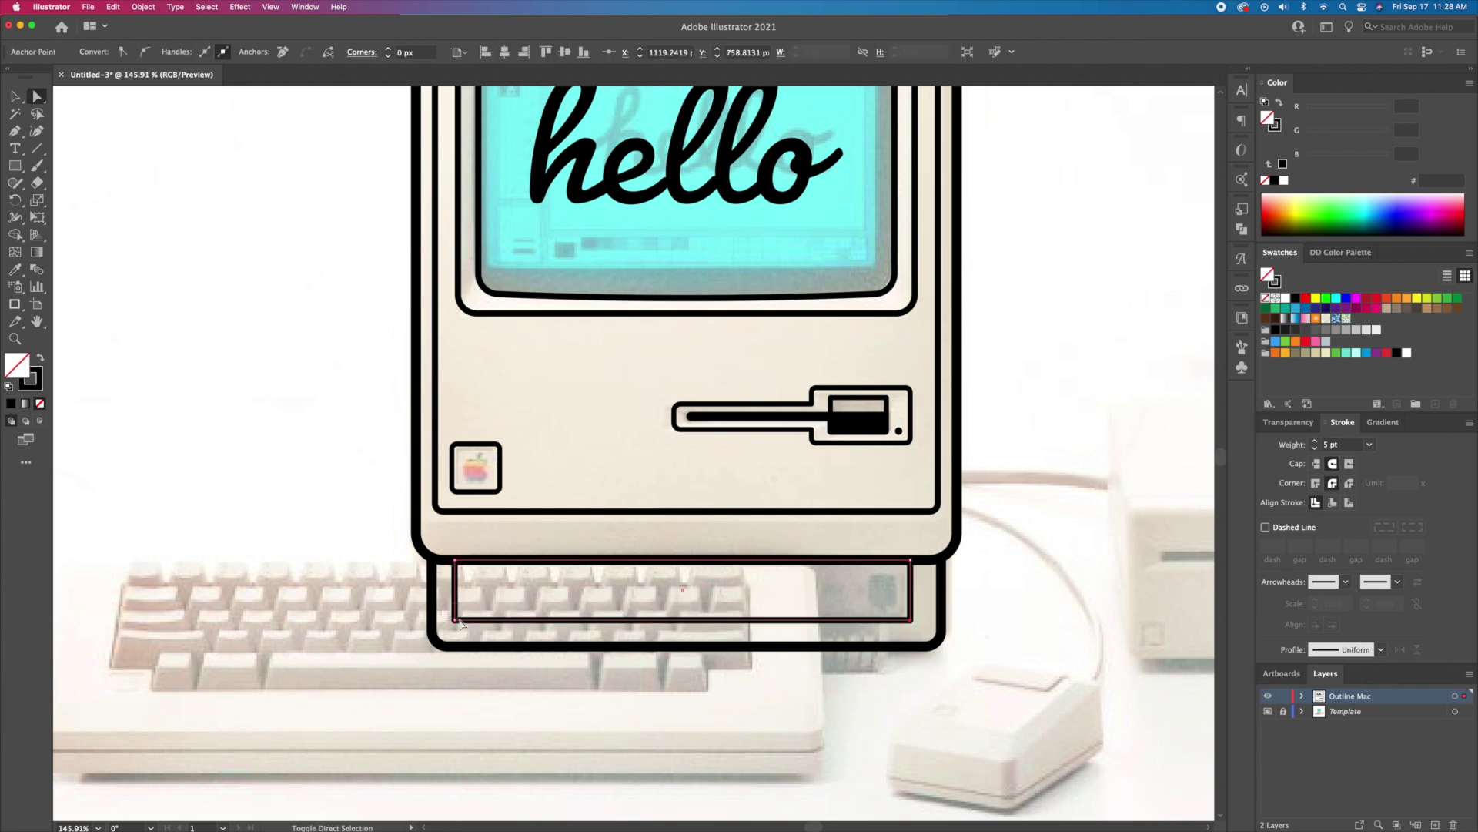
pyautogui.press('super+shift+a')
# Draw a black-filled rectangle with slightly rounded corners over the port at the right end of the base
pyautogui.press('z')
pyautogui.moveTo(952, 659); pyautogui.dragTo(1062, 660)
pyautogui.press('m')
pyautogui.moveTo(706, 412)
pyautogui.mouseDown()
pyautogui.moveTo(770, 510)
pyautogui.moveTo(791, 505)
pyautogui.mouseUp()
pyautogui.hotkey('shift', 'x')
pyautogui.press('a')
pyautogui.moveTo(779, 429); pyautogui.dragTo(781, 428)
pyautogui.press('v')
pyautogui.moveTo(750, 504); pyautogui.dragTo(751, 509)
pyautogui.click(988, 503)
# Add anchor points along the bottom edge of the inner body outline and delete the middle one to open a gap
pyautogui.press('super+0')
pyautogui.press('z')
pyautogui.moveTo(702, 594); pyautogui.dragTo(846, 583)
pyautogui.click(487, 533)
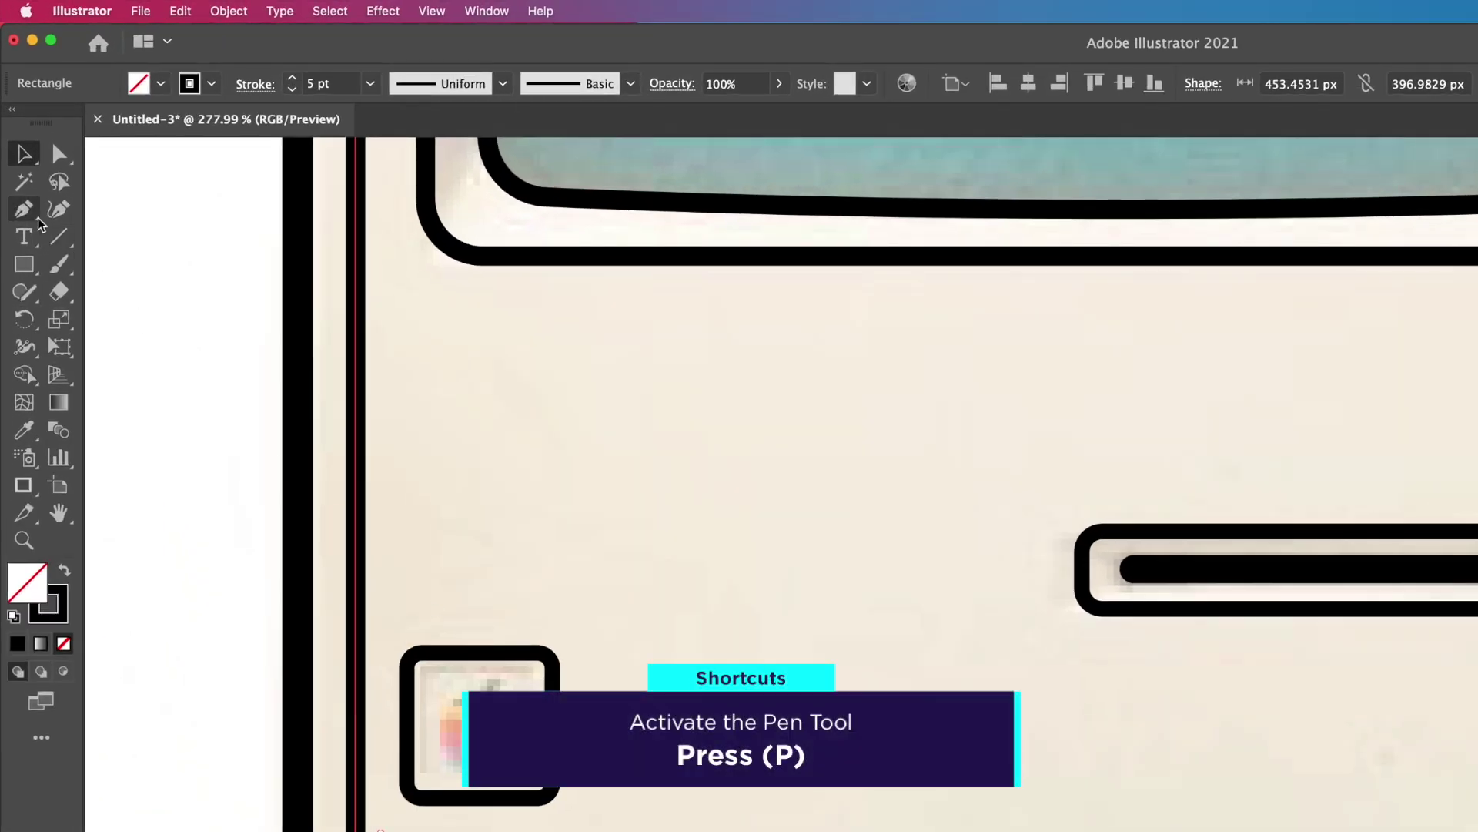
pyautogui.press('p')
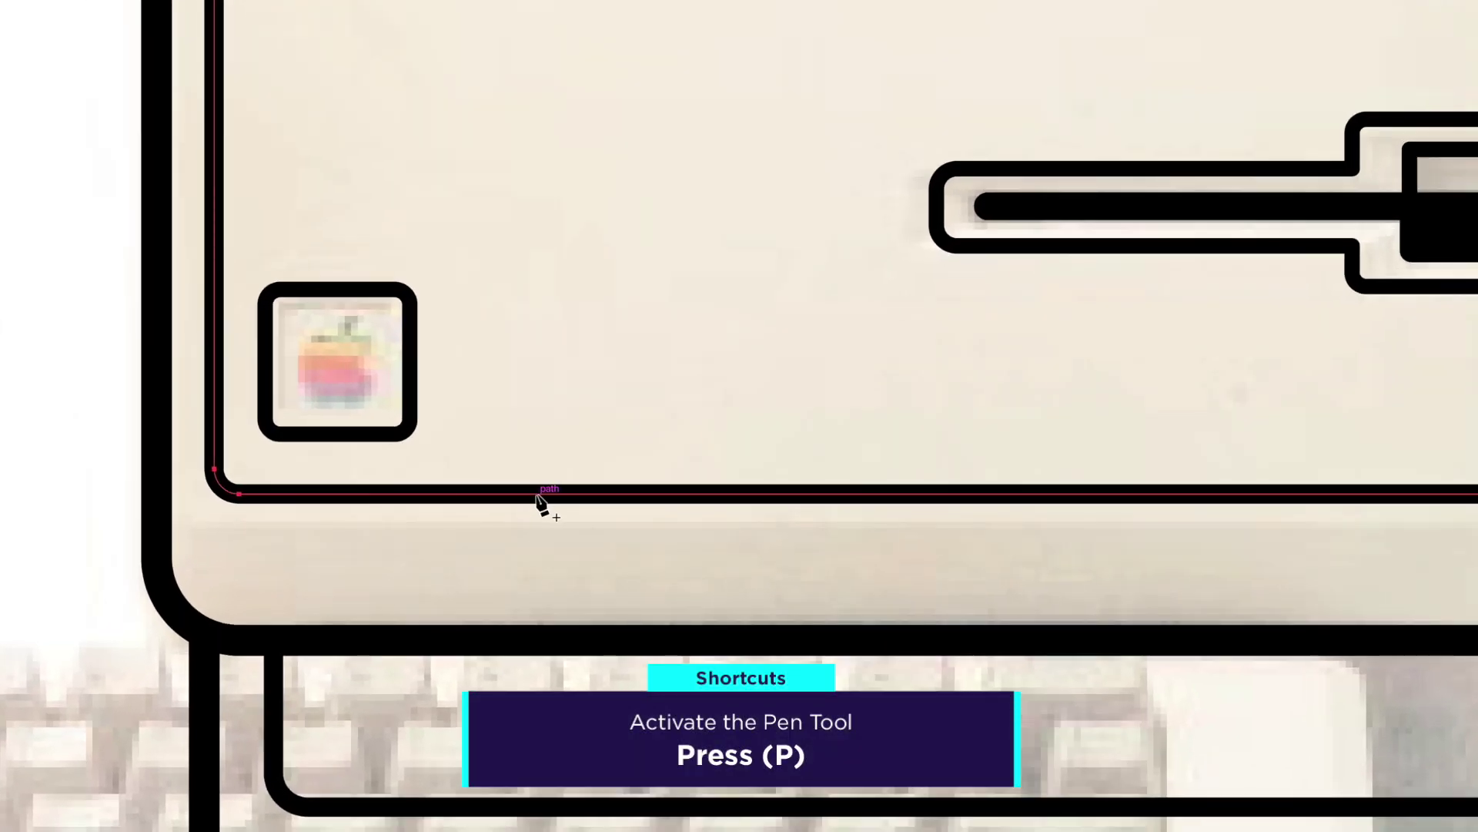
pyautogui.click(442, 519)
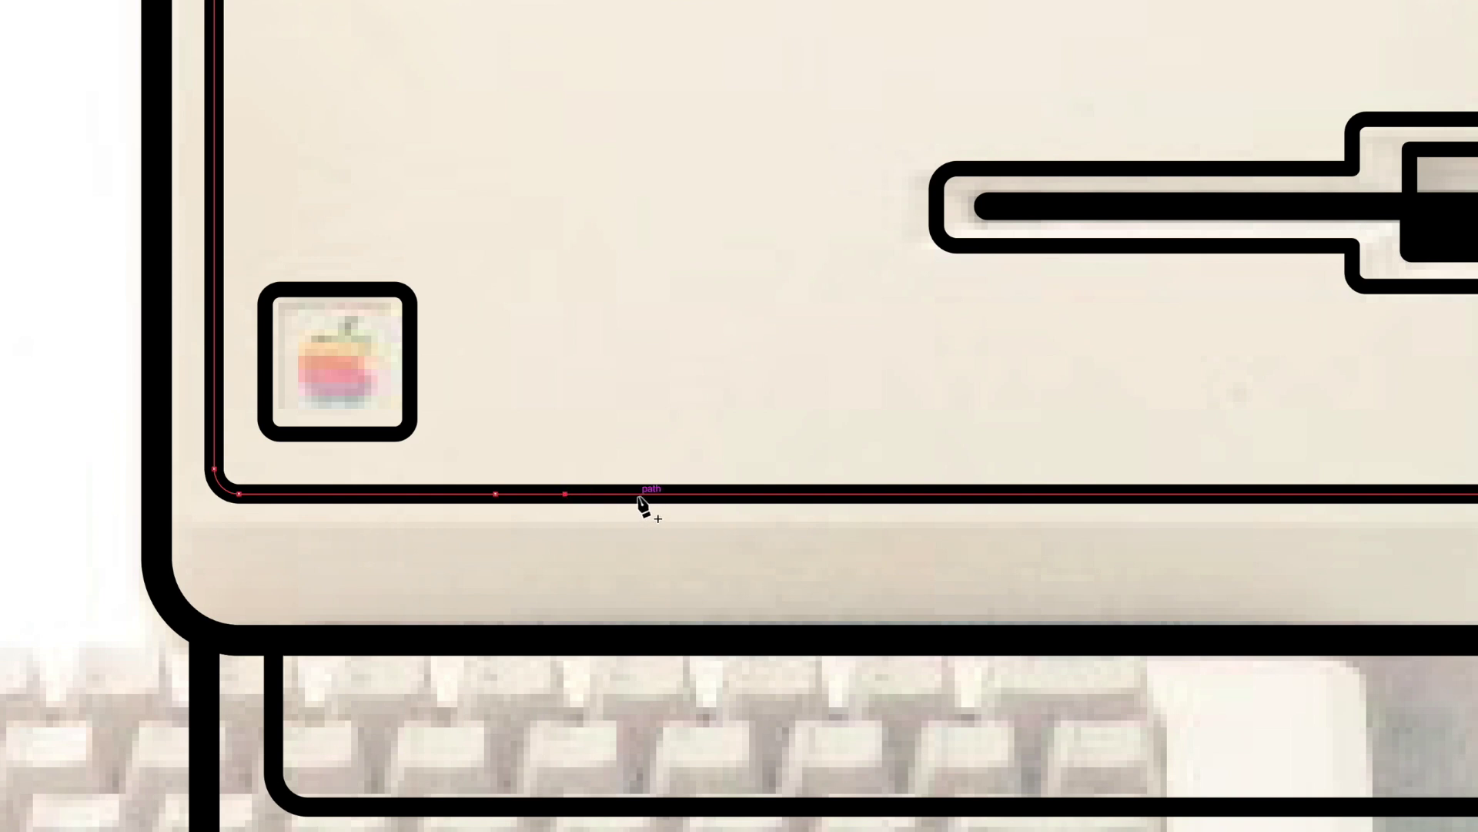
pyautogui.press('a')
pyautogui.click(566, 494)
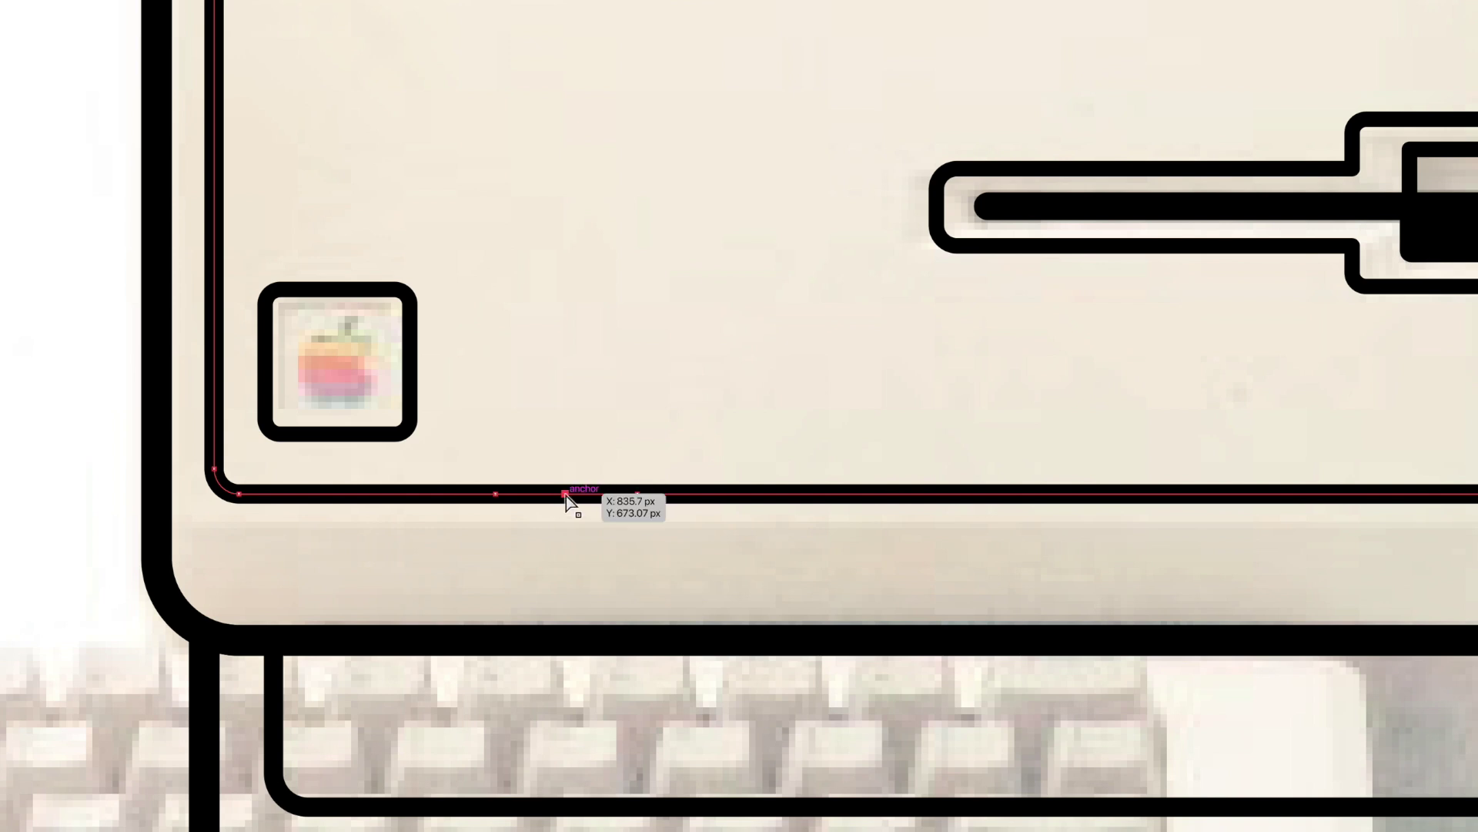
pyautogui.press('Delete')
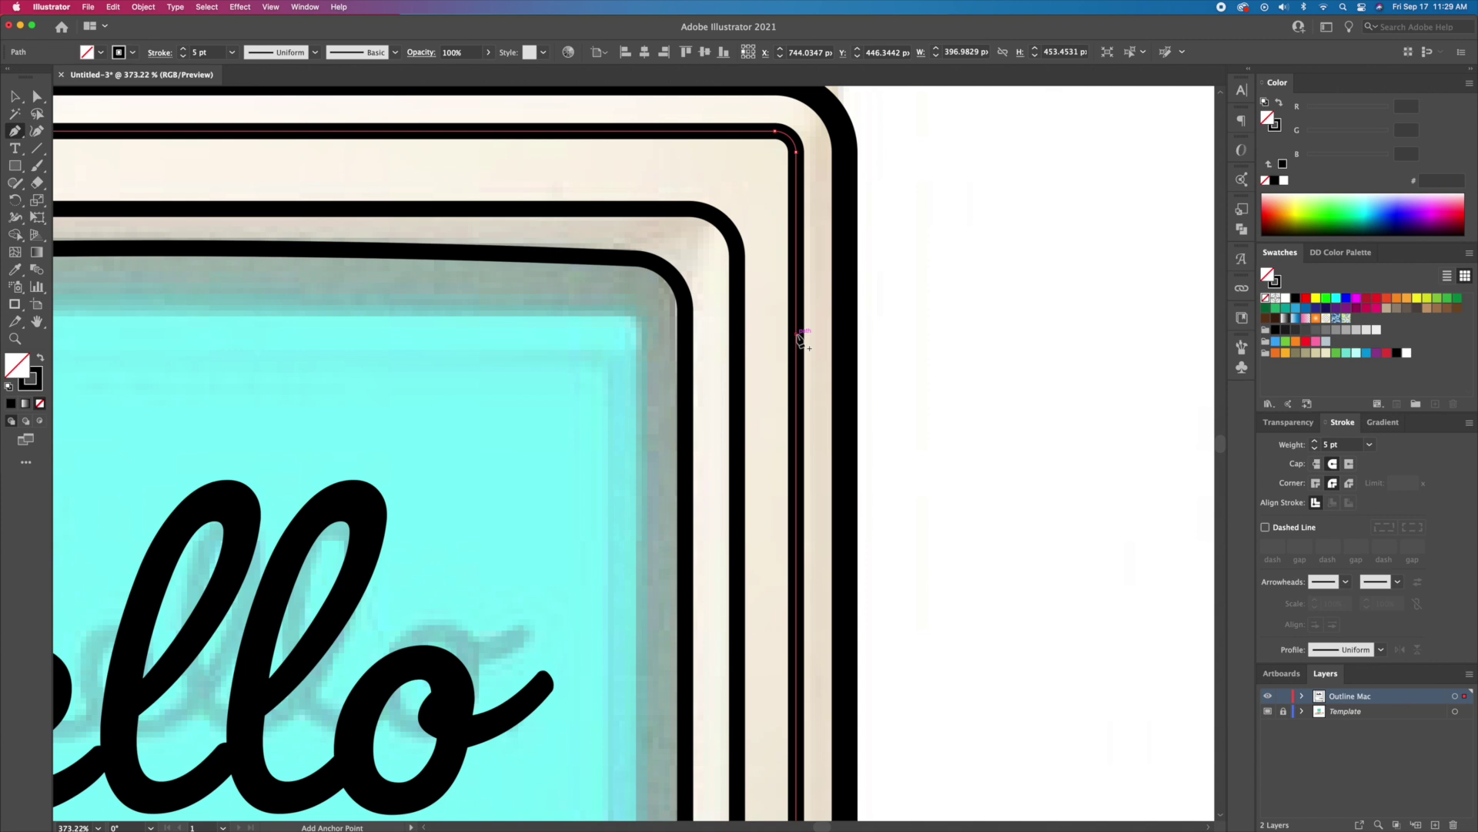
# Cut a gap in the upper right edge of the inner body outline and narrow the gap in its bottom edge
pyautogui.click(796, 334)
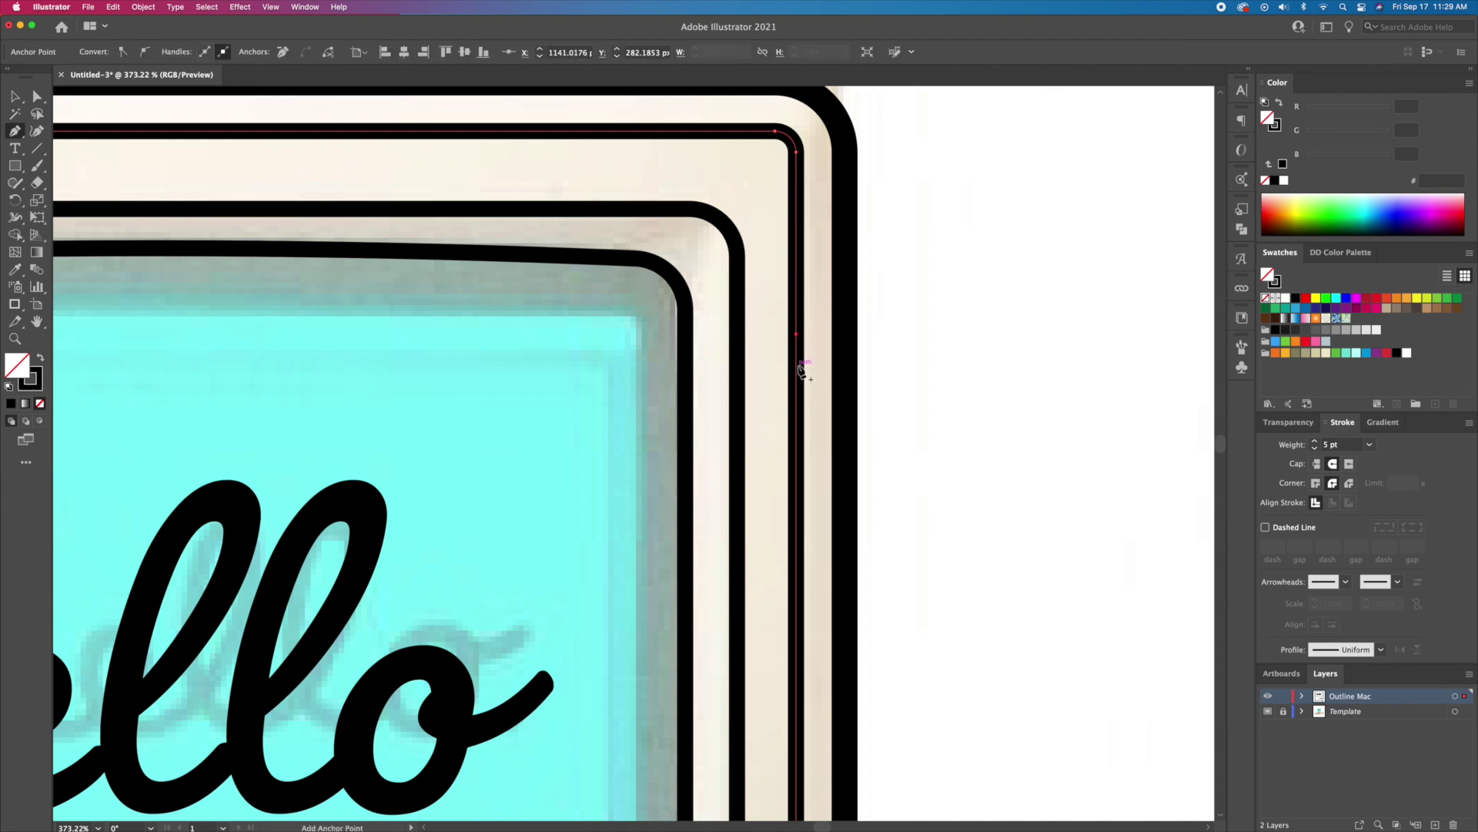
pyautogui.click(797, 409)
pyautogui.press('Delete')
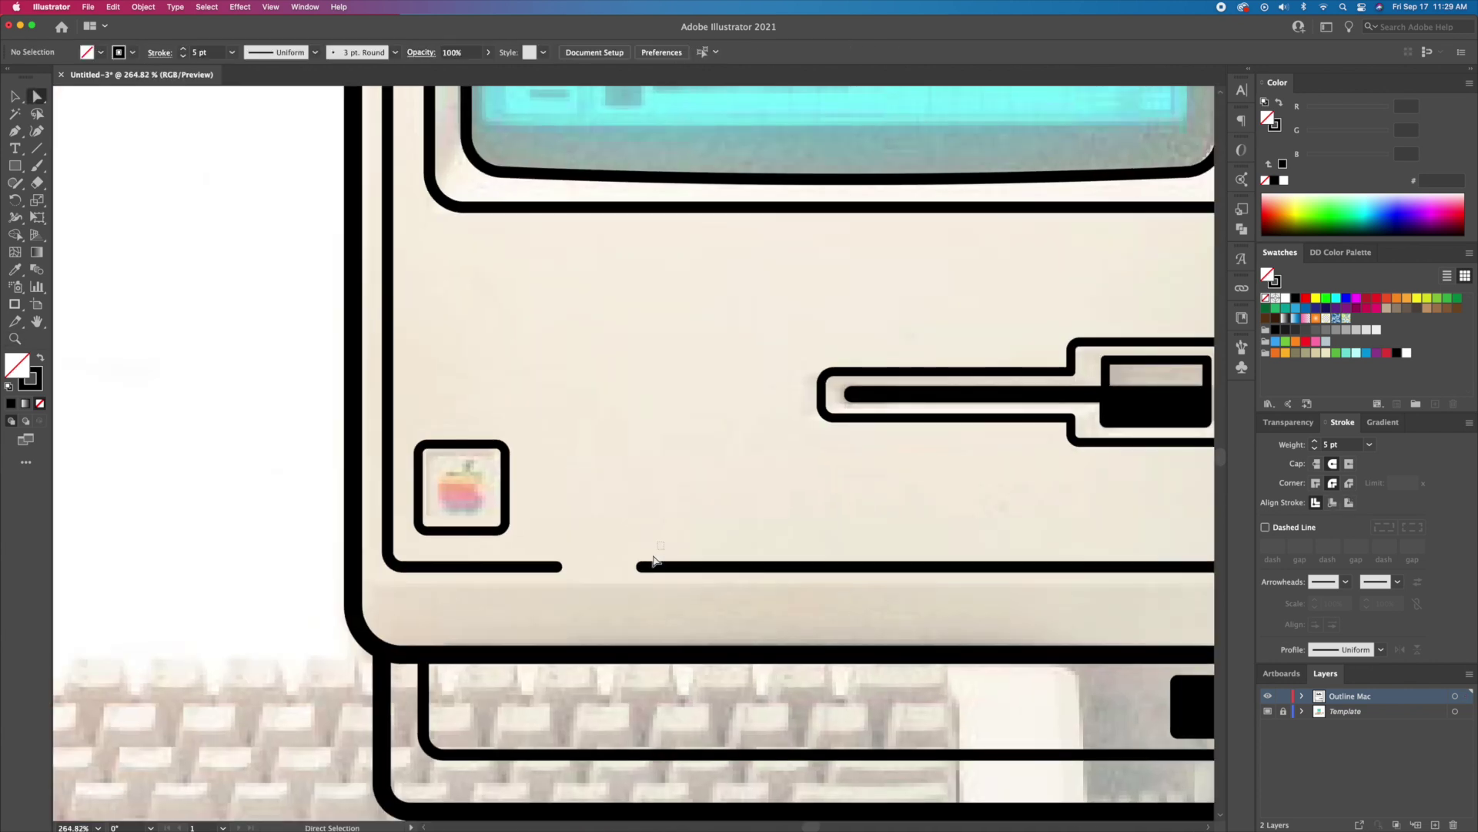
pyautogui.moveTo(653, 561); pyautogui.dragTo(624, 590)
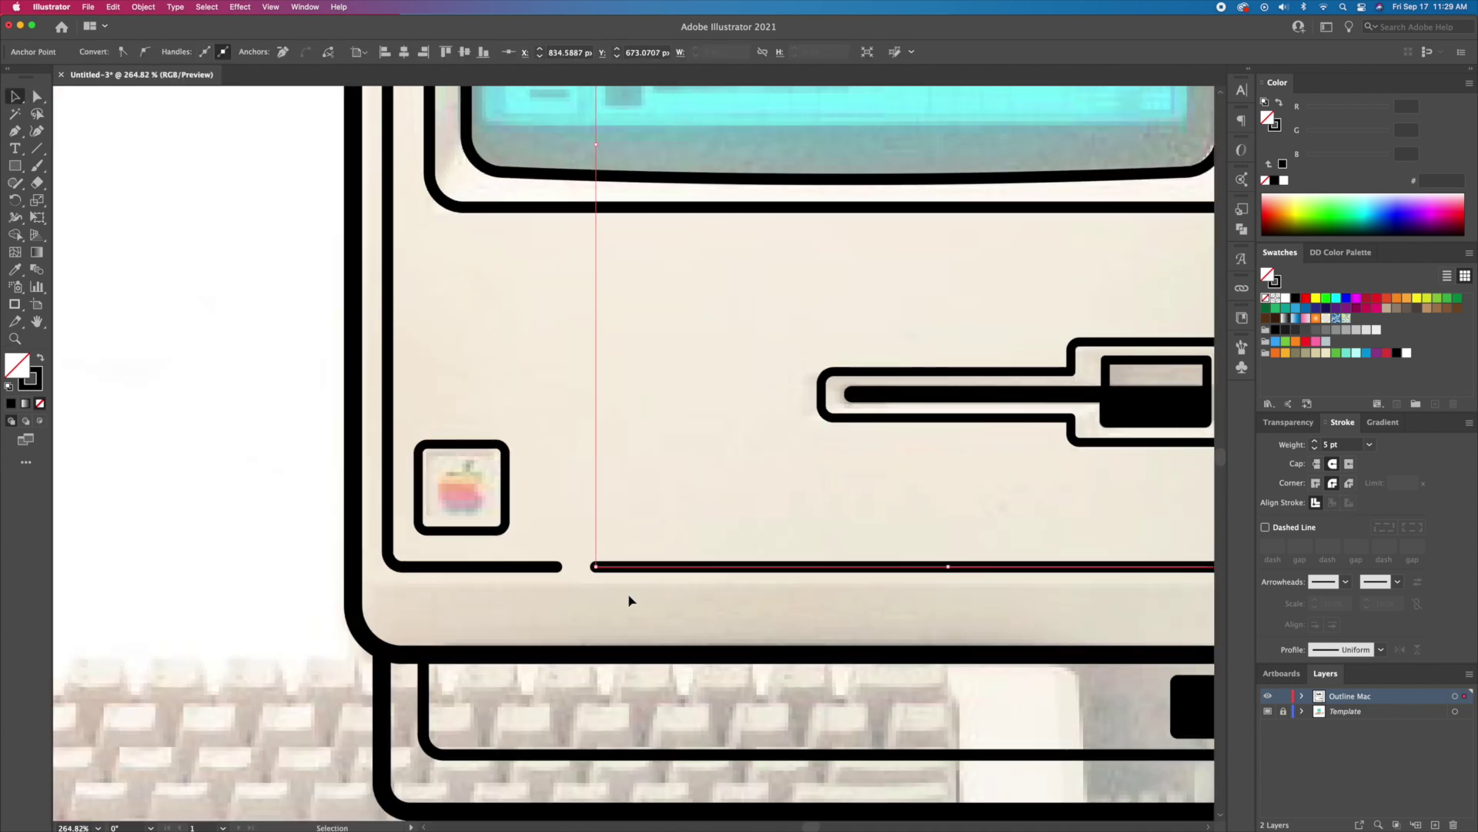
pyautogui.click(598, 610)
# Taper the line end left of the bottom gap to a point with the Width tool
pyautogui.press('z')
pyautogui.click(597, 610)
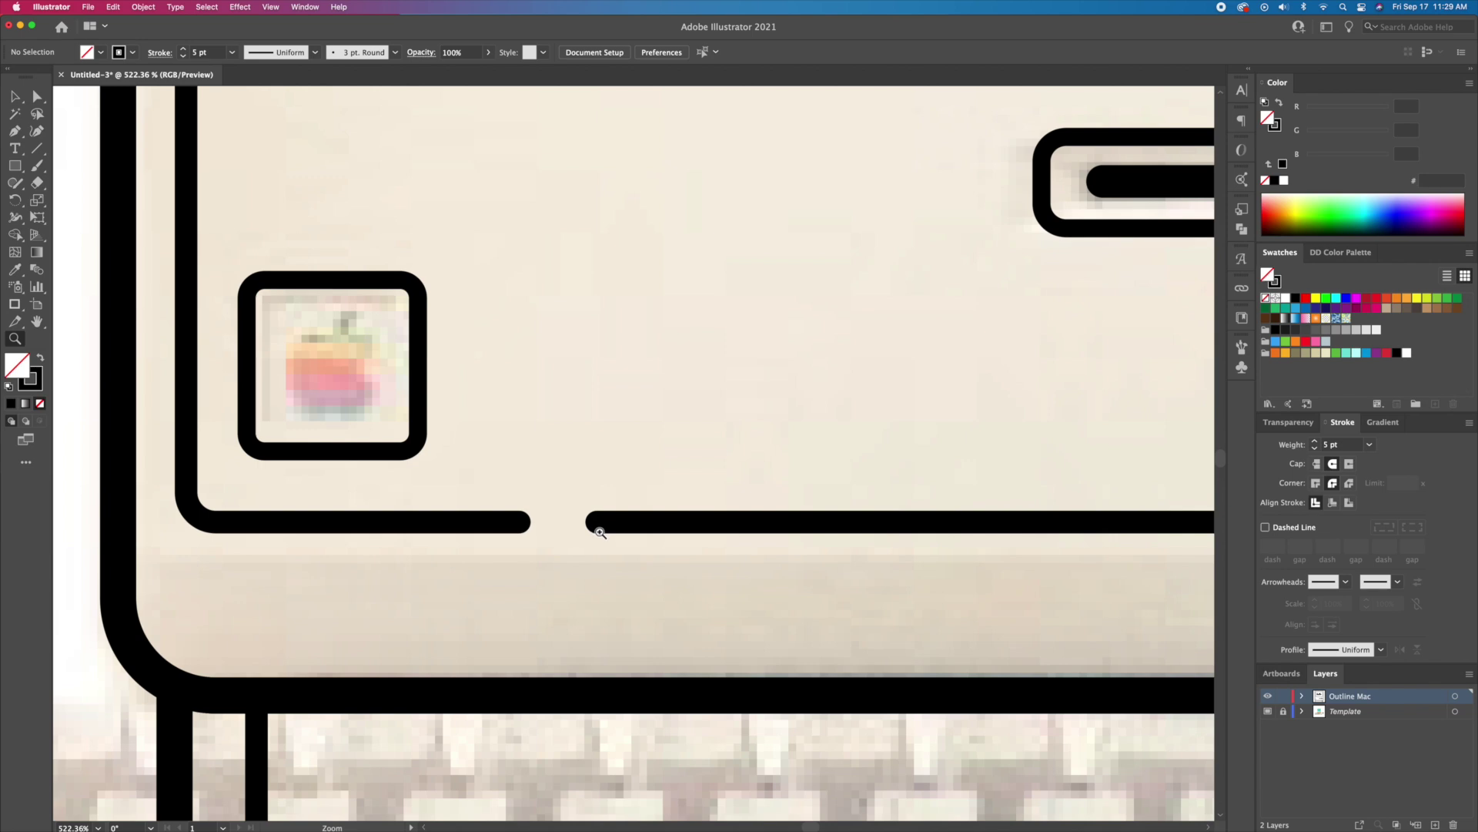
pyautogui.press('v')
pyautogui.click(497, 525)
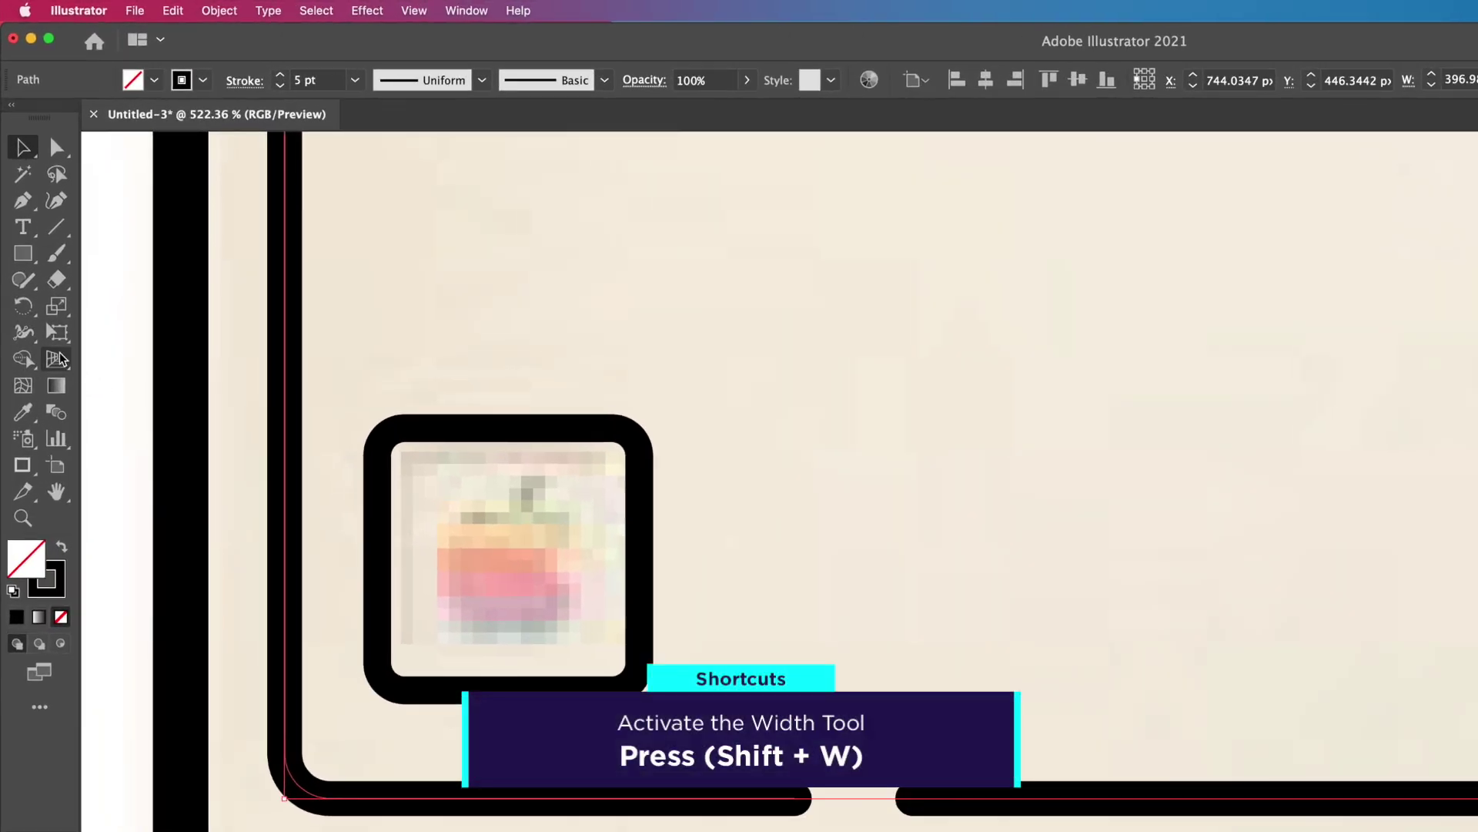
pyautogui.hotkey('shift', 'w')
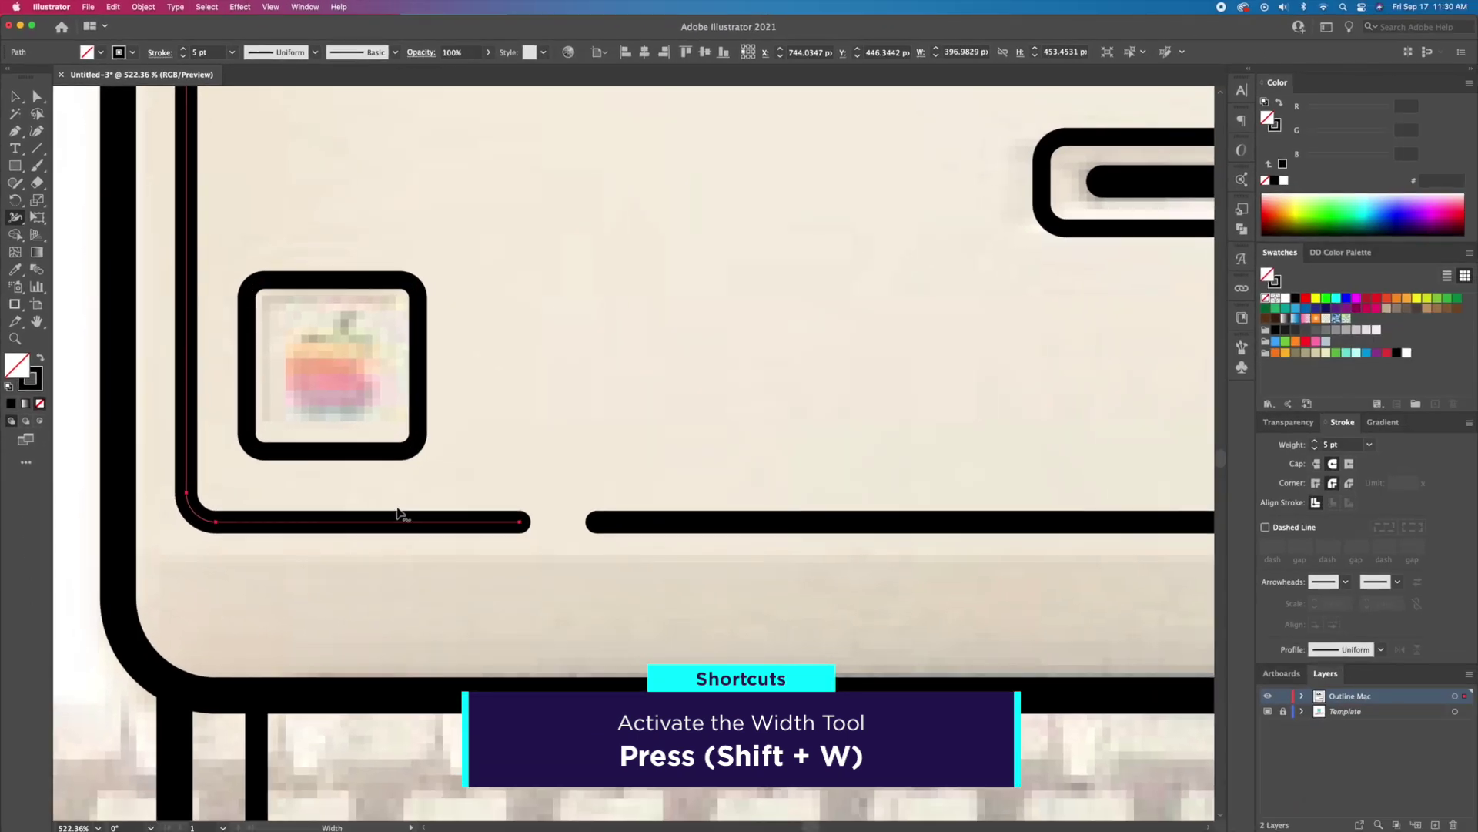
pyautogui.moveTo(318, 528); pyautogui.dragTo(322, 516)
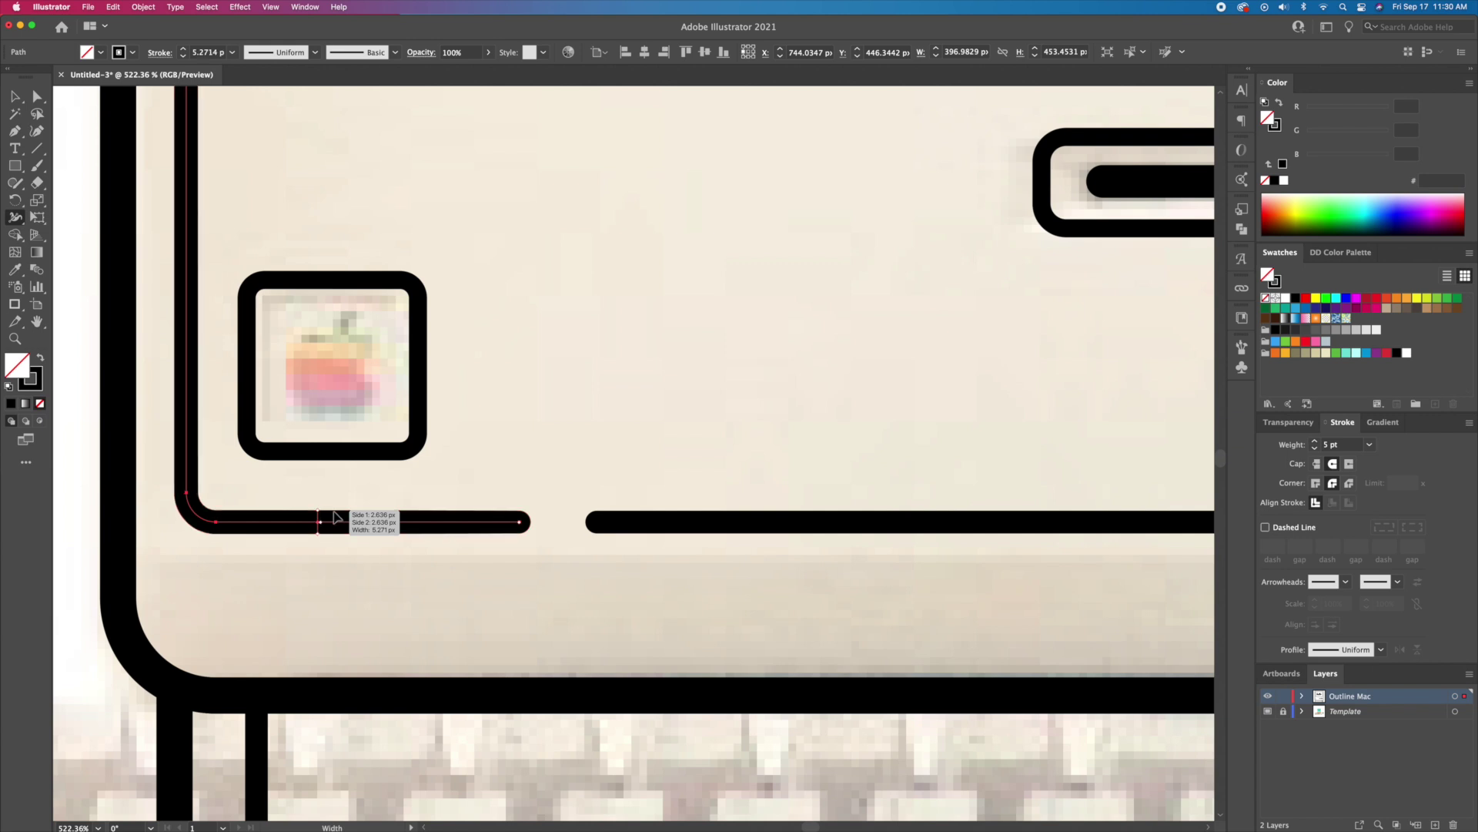
pyautogui.moveTo(521, 532); pyautogui.dragTo(522, 523)
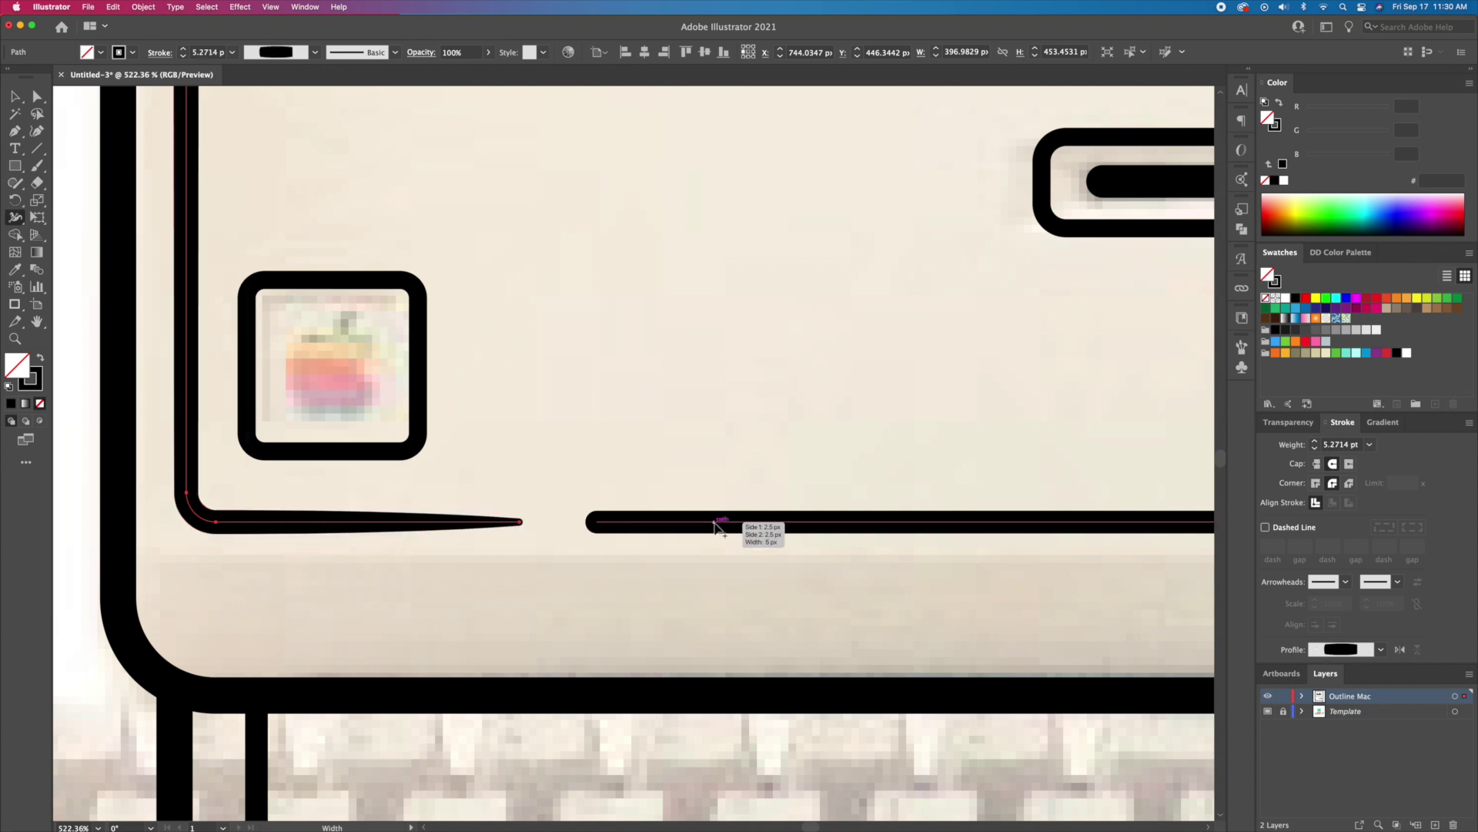
# Taper the line end right of the bottom gap and both line ends at the upper right gap with the Width tool
pyautogui.moveTo(731, 528); pyautogui.dragTo(731, 533)
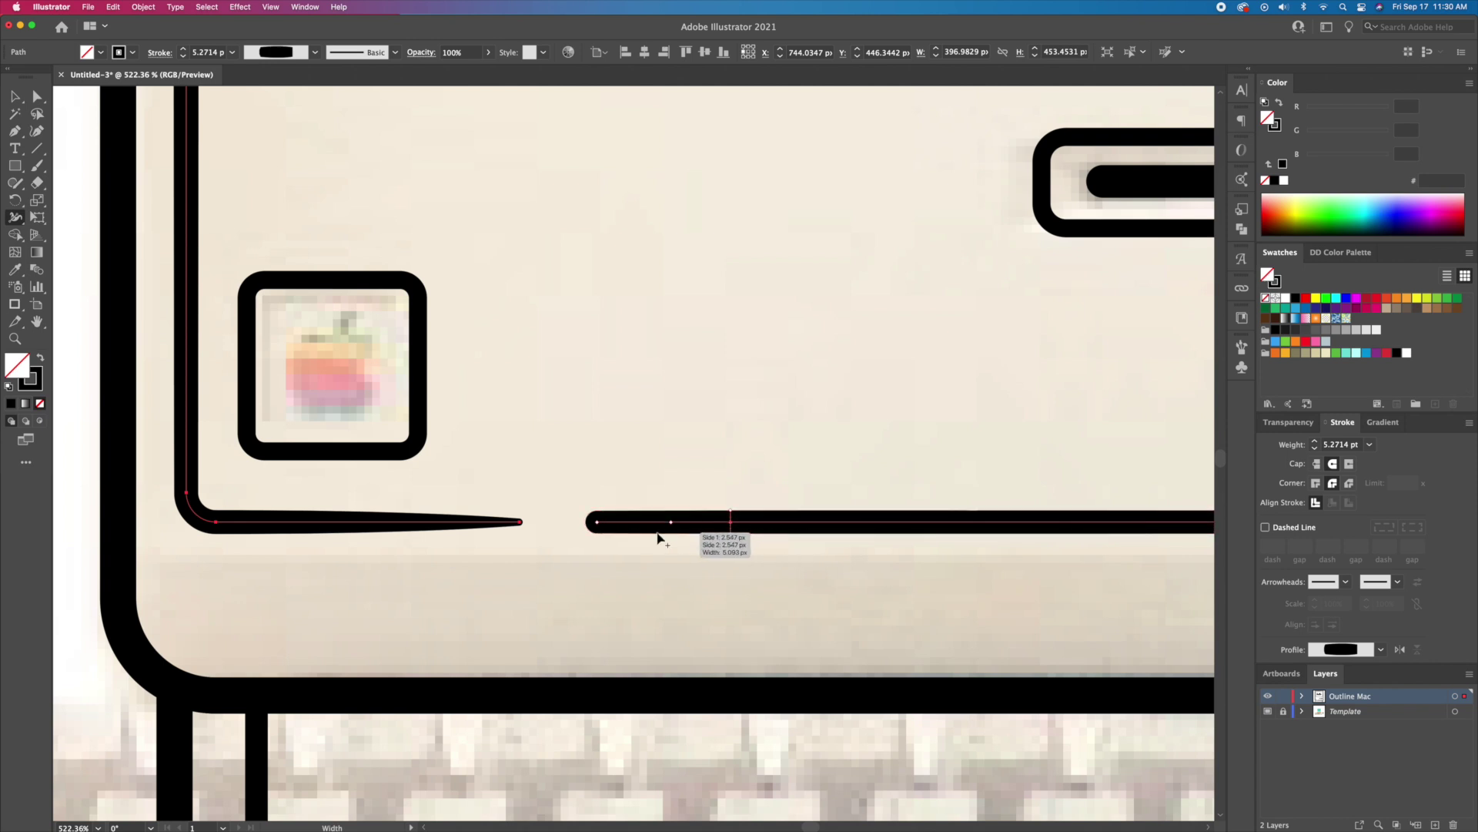
pyautogui.moveTo(599, 535); pyautogui.dragTo(603, 522)
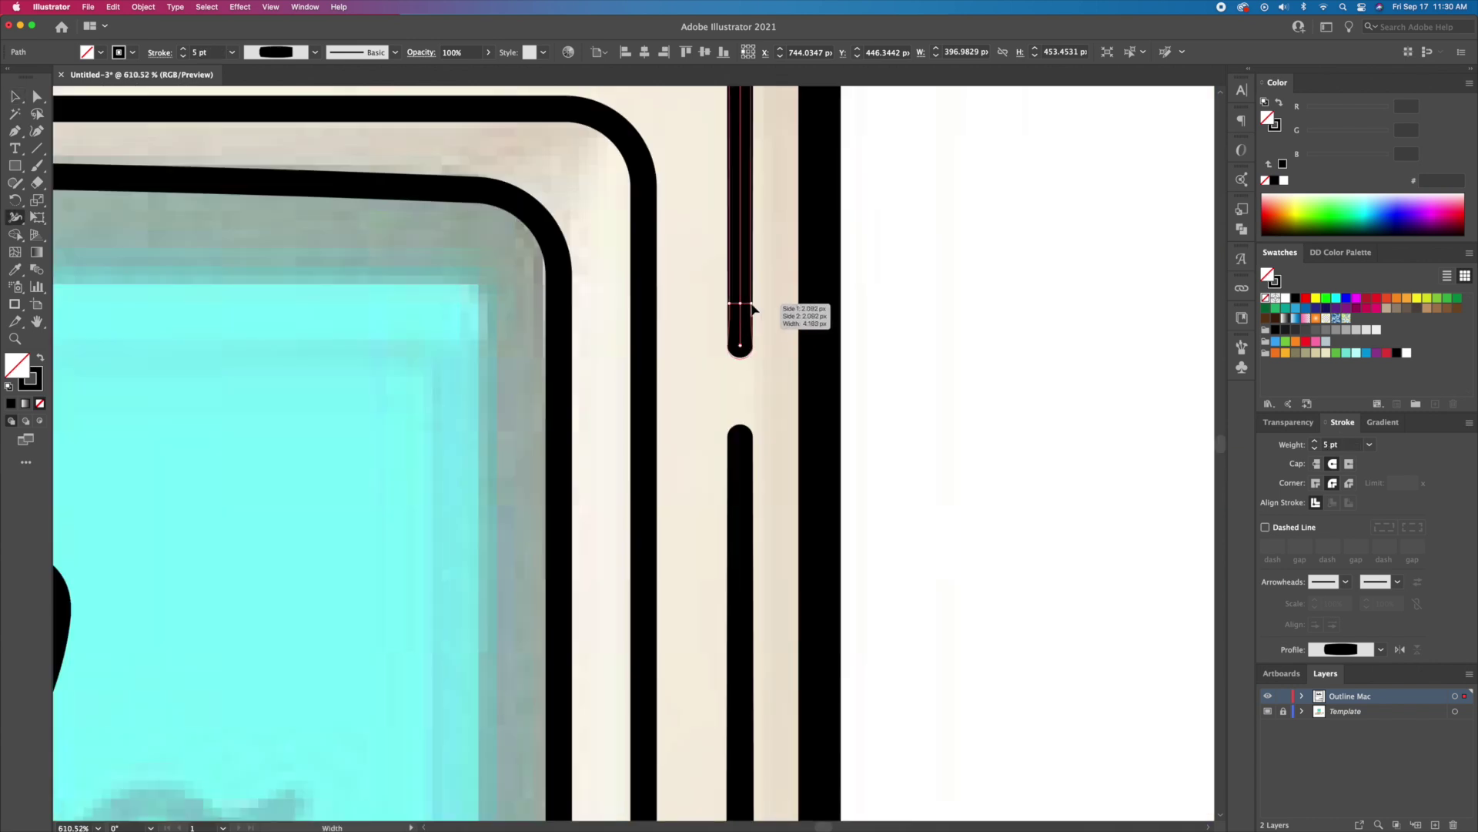
pyautogui.moveTo(742, 346); pyautogui.dragTo(746, 346)
pyautogui.moveTo(744, 621); pyautogui.dragTo(754, 621)
pyautogui.moveTo(748, 438); pyautogui.dragTo(744, 438)
pyautogui.press('v')
pyautogui.click(794, 338)
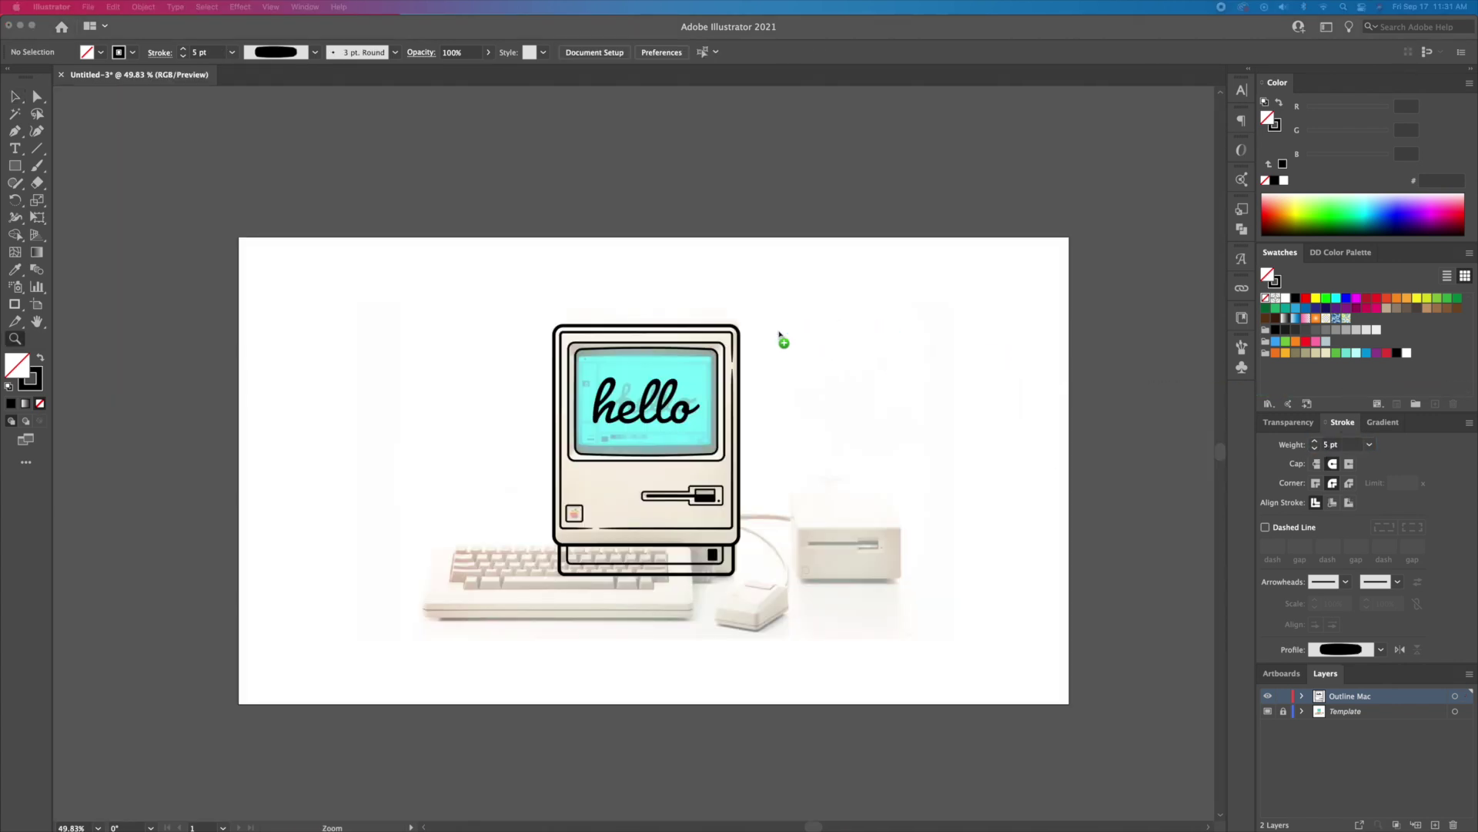
# Place the apple-logo-transparent.png image and scale it to about 279 px wide, to the right of the Macintosh
pyautogui.moveTo(780, 333); pyautogui.dragTo(784, 335)
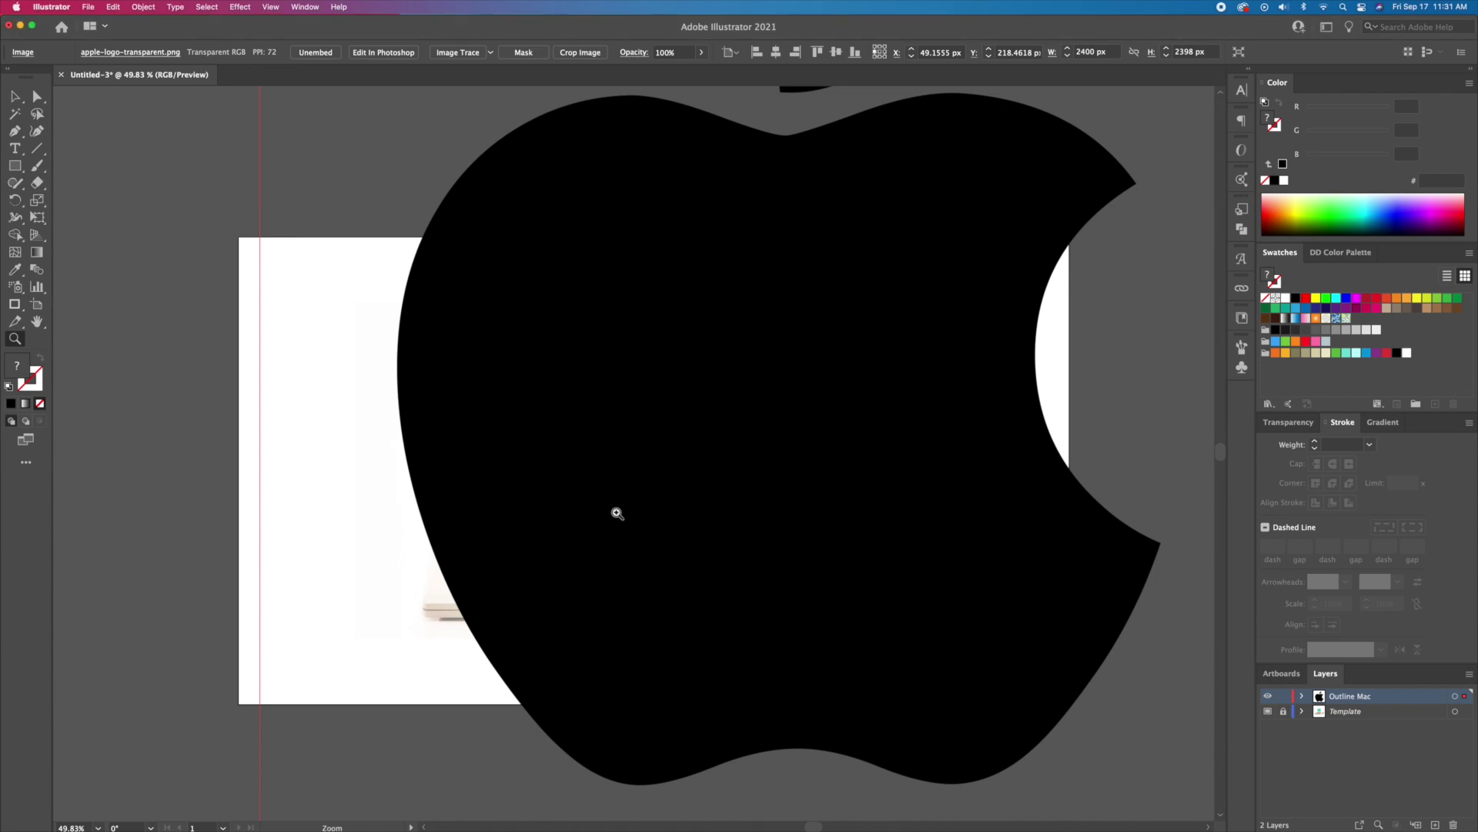
pyautogui.moveTo(703, 508); pyautogui.dragTo(624, 515)
pyautogui.press('v')
pyautogui.moveTo(1070, 718); pyautogui.dragTo(944, 442)
pyautogui.press('z')
pyautogui.press('v')
pyautogui.moveTo(748, 385); pyautogui.dragTo(822, 432)
pyautogui.press('space')
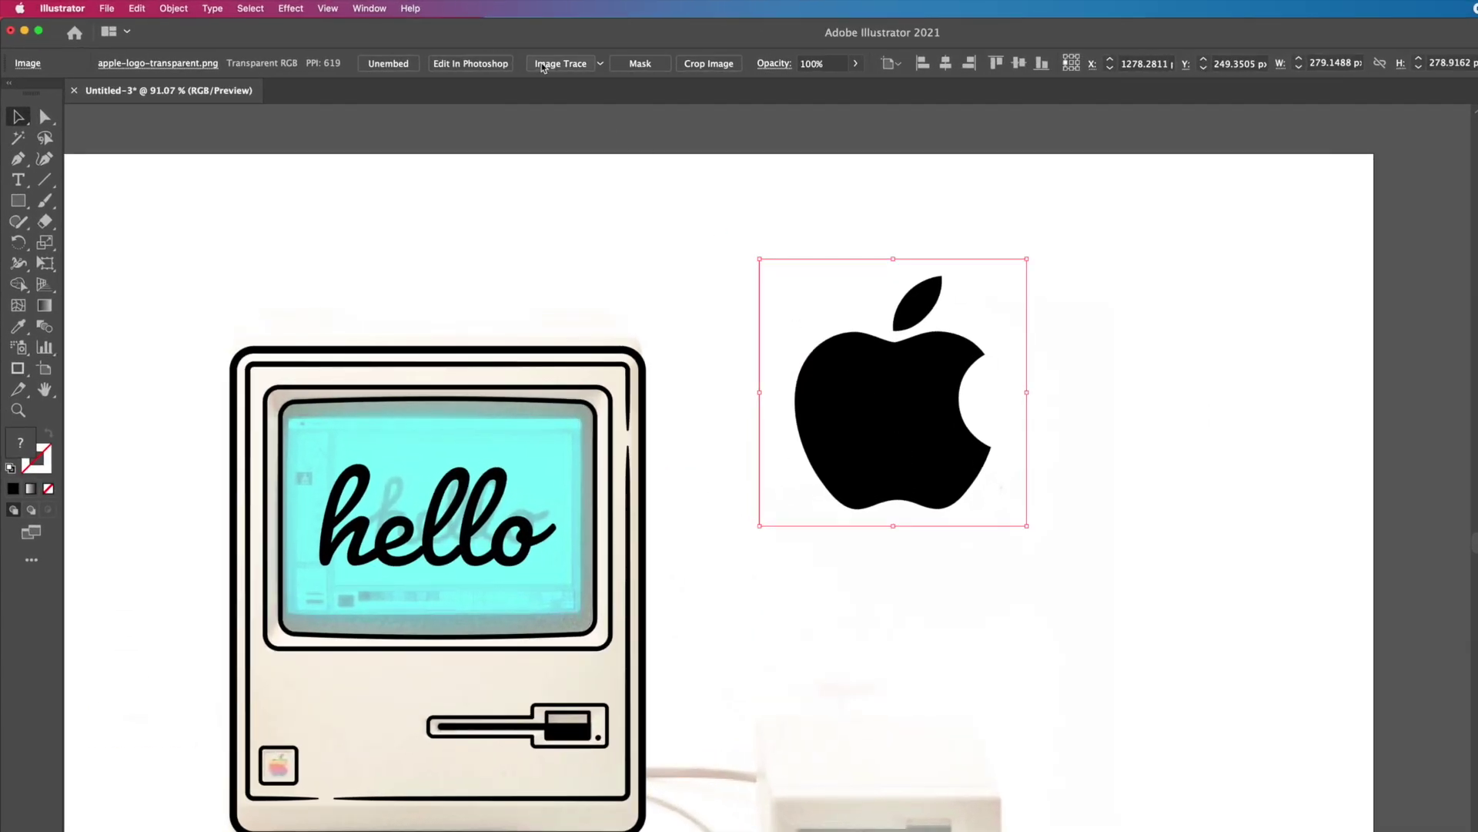
# Image Trace the black apple logo with the default preset and expand the tracing into paths
pyautogui.click(568, 64)
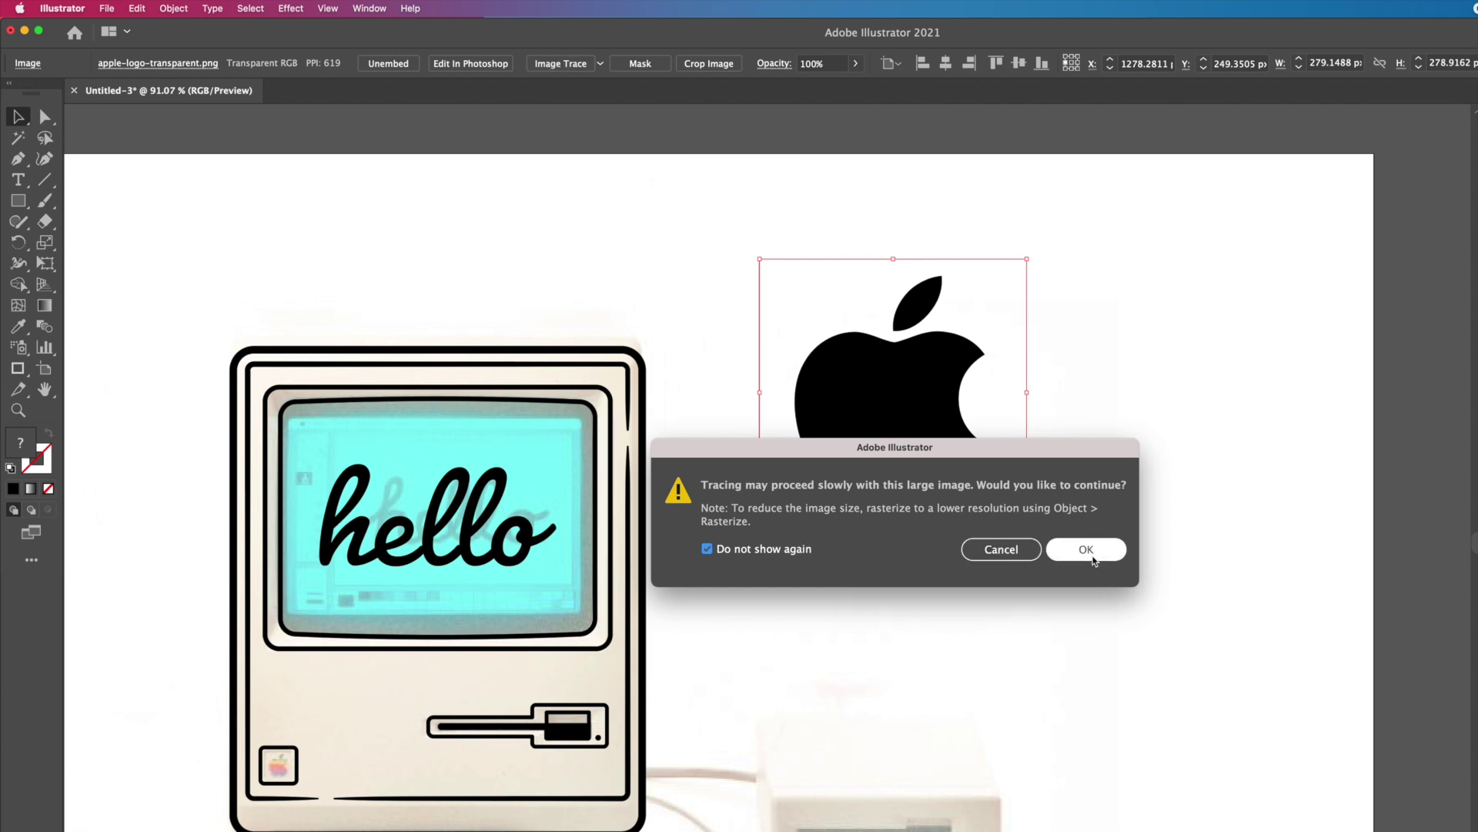
pyautogui.click(1086, 549)
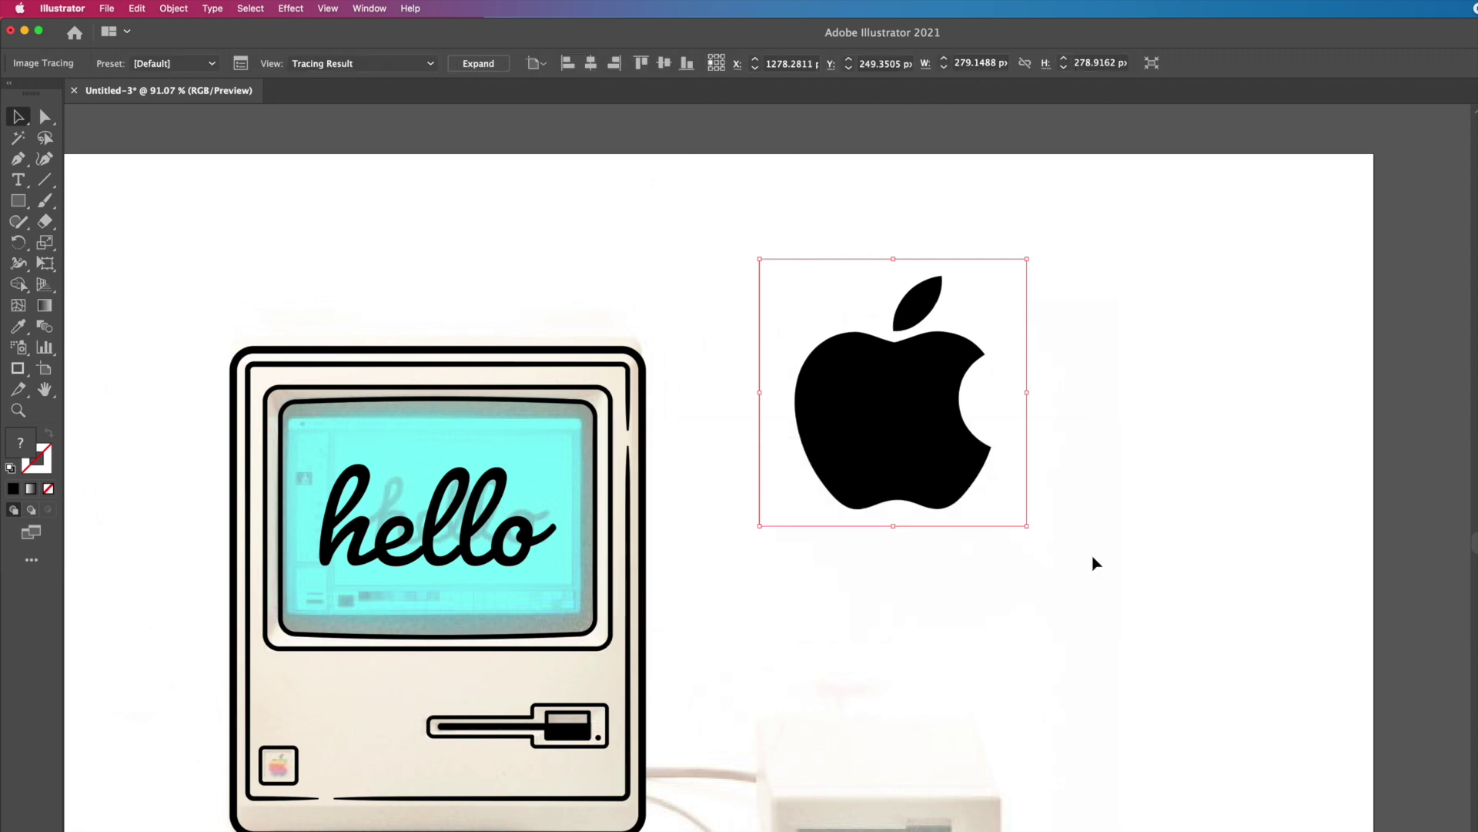
pyautogui.click(473, 68)
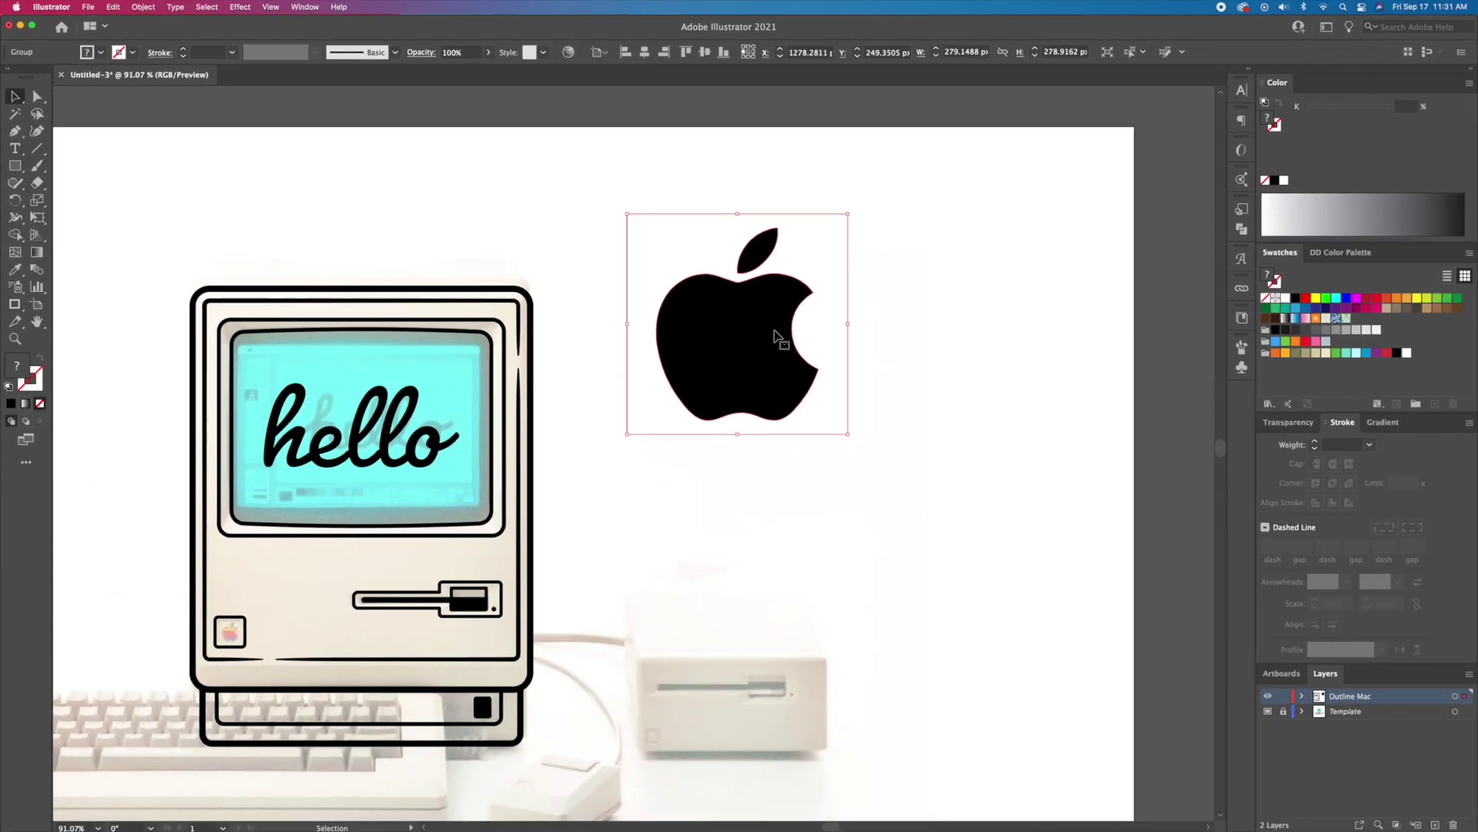
# Ungroup the traced apple logo and delete its surplus background shape
pyautogui.rightClick(774, 337)
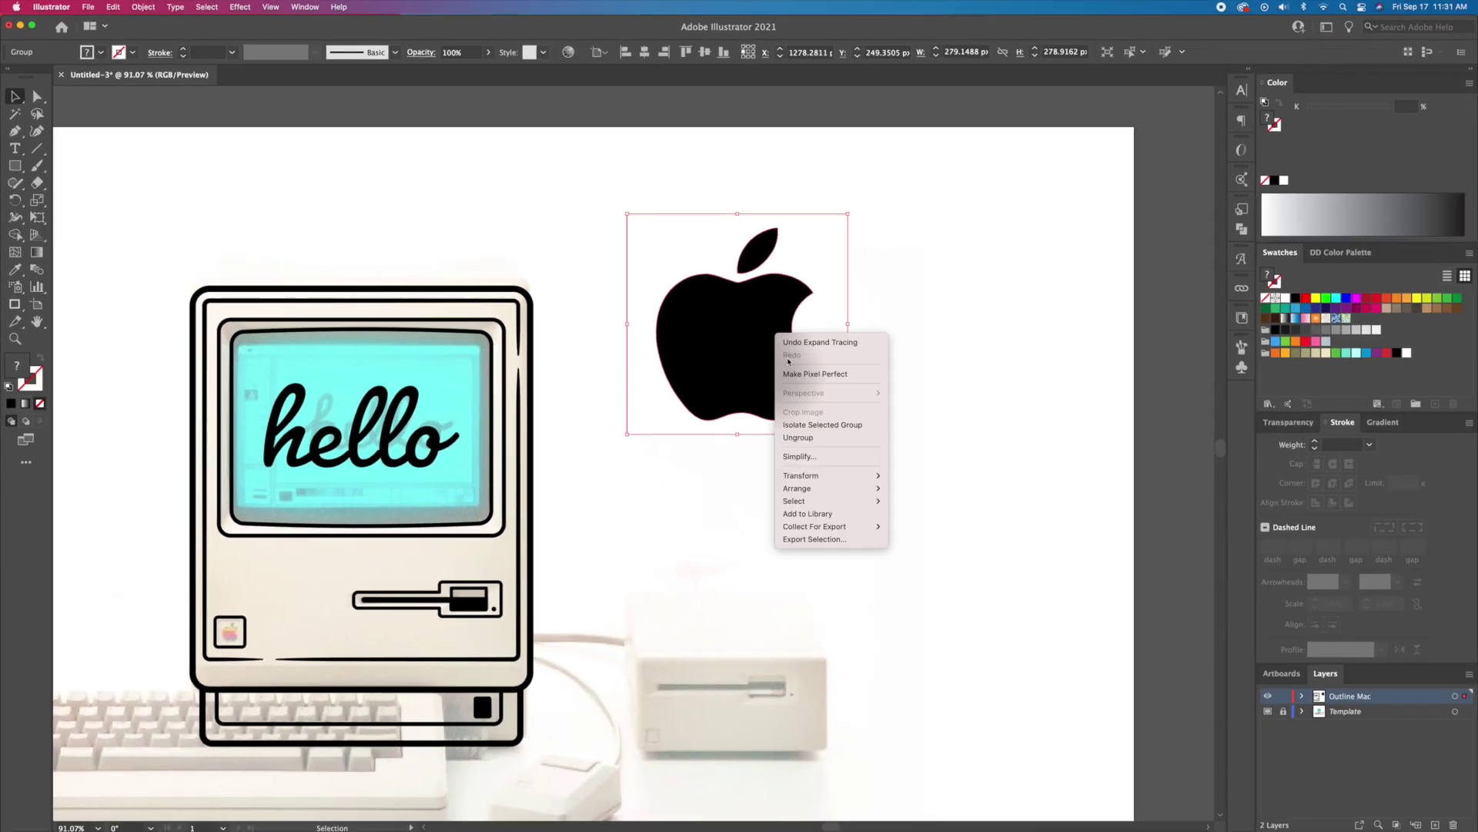
pyautogui.click(807, 438)
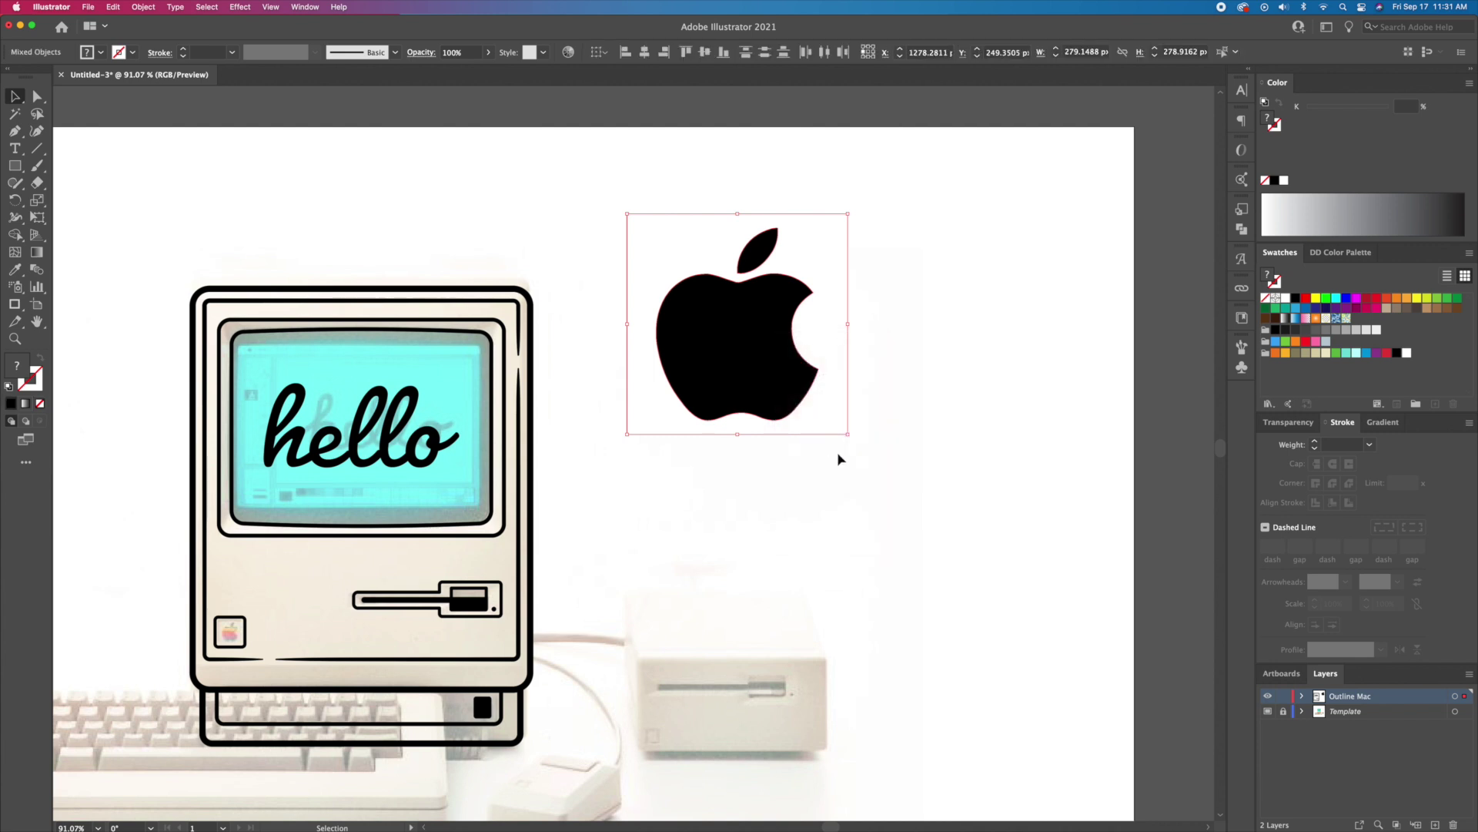
pyautogui.click(839, 455)
pyautogui.moveTo(839, 432); pyautogui.dragTo(1182, 559)
pyautogui.press('Delete')
# Group the apple body with its leaf and shift the logo slightly to the left
pyautogui.click(757, 255)
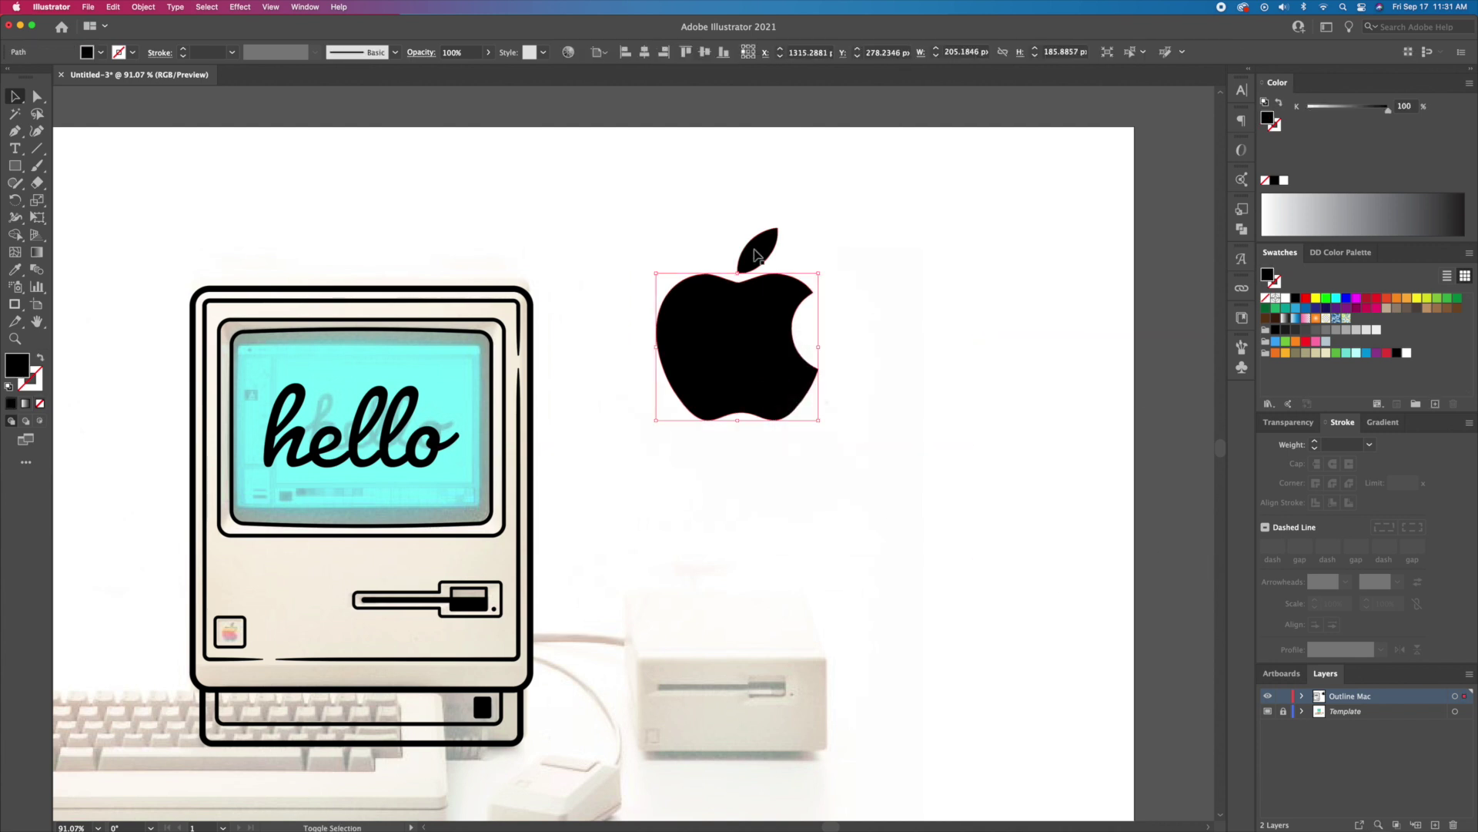
pyautogui.rightClick(756, 254)
pyautogui.click(778, 333)
pyautogui.click(941, 344)
pyautogui.moveTo(724, 382); pyautogui.dragTo(702, 383)
pyautogui.click(829, 401)
# Place the rainbow apple logo image as a colour reference and scale it to sit right of the black apple
pyautogui.press('space')
pyautogui.moveTo(906, 402); pyautogui.dragTo(713, 400)
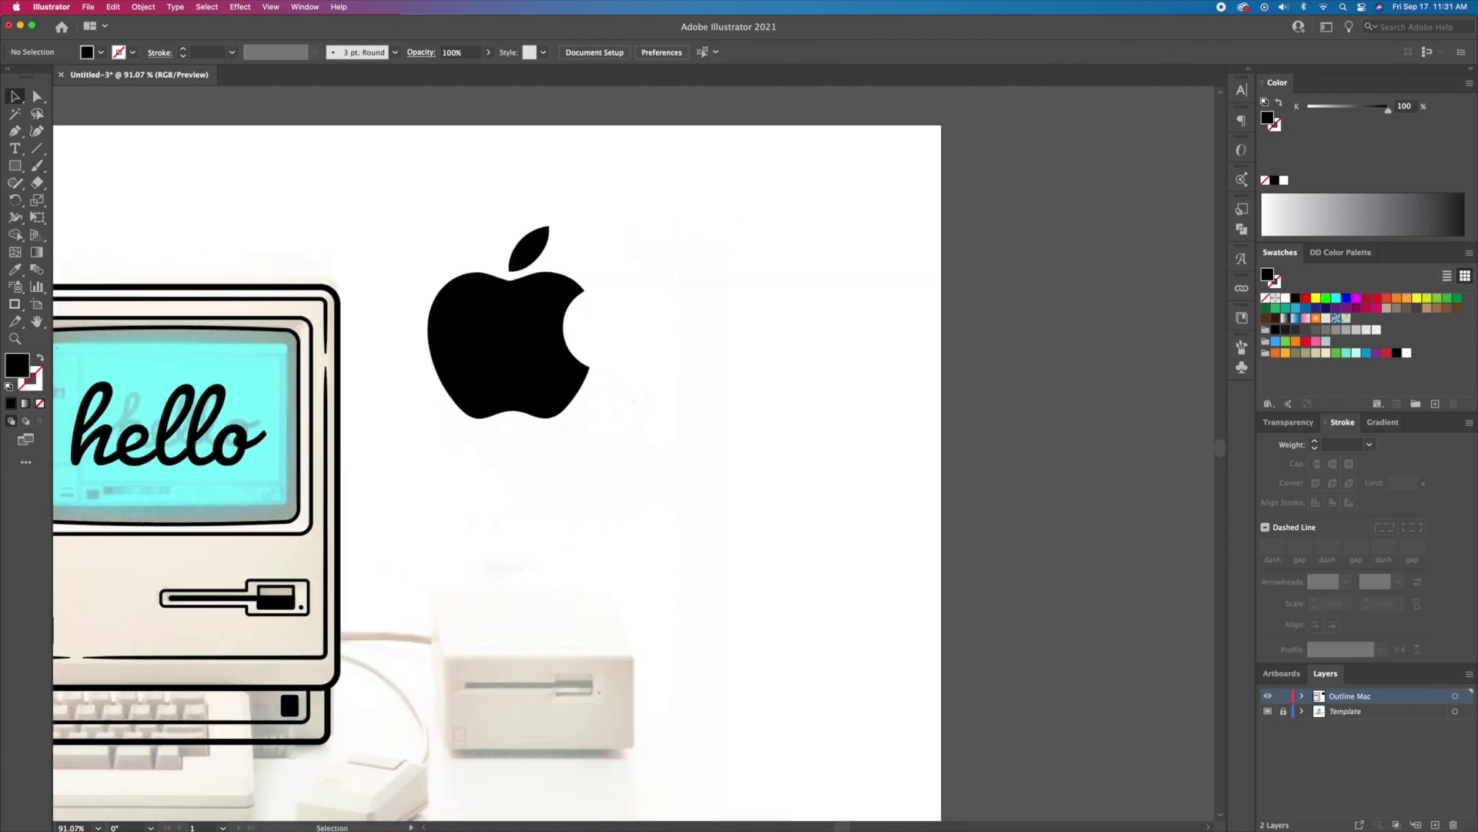
pyautogui.moveTo(1477, 560); pyautogui.dragTo(707, 363)
pyautogui.click(982, 420)
pyautogui.click(733, 382)
pyautogui.moveTo(837, 486); pyautogui.dragTo(844, 498)
pyautogui.moveTo(760, 386); pyautogui.dragTo(759, 394)
pyautogui.click(893, 347)
# Draw unfilled rectangles over the rainbow apple's green area and yellow band, about 264 px wide and 100 and 31 px high
pyautogui.press('z')
pyautogui.moveTo(770, 288); pyautogui.dragTo(839, 288)
pyautogui.hotkey('shift', 'x')
pyautogui.moveTo(515, 168); pyautogui.dragTo(939, 428)
pyautogui.press('v')
pyautogui.click(910, 279)
pyautogui.moveTo(710, 465); pyautogui.dragTo(715, 364)
# Duplicate the yellow-band rectangle downward four times to cover the orange, red, purple and blue bands
pyautogui.moveTo(869, 363); pyautogui.dragTo(884, 413)
pyautogui.hotkey('ctrl', 'd')
pyautogui.hotkey('ctrl', 'd')
pyautogui.hotkey('ctrl', 'd')
pyautogui.click(1033, 405)
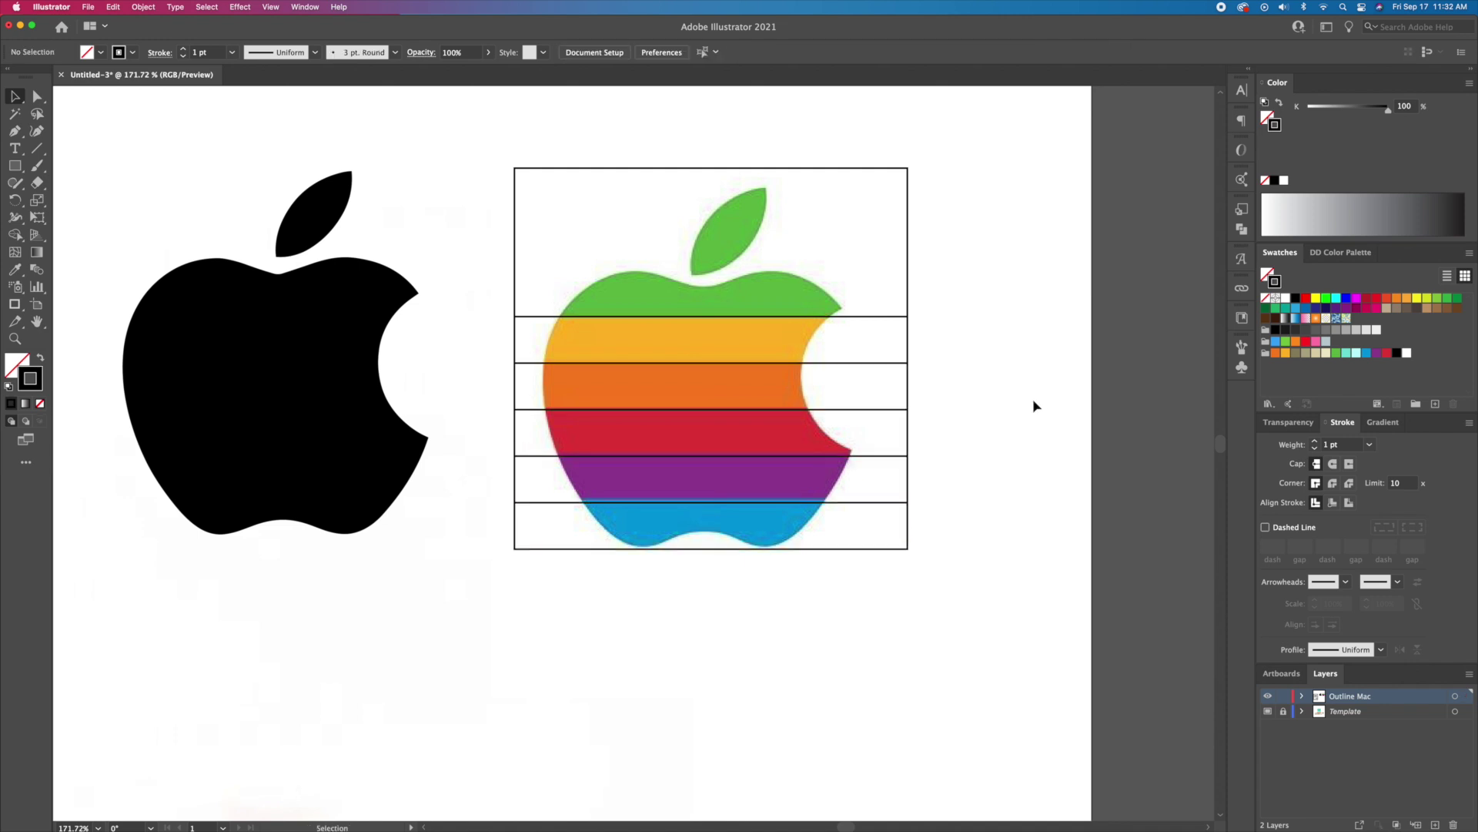
# Fill the top three rectangles with the green, yellow and orange sampled from the rainbow apple
pyautogui.click(843, 292)
pyautogui.press('i')
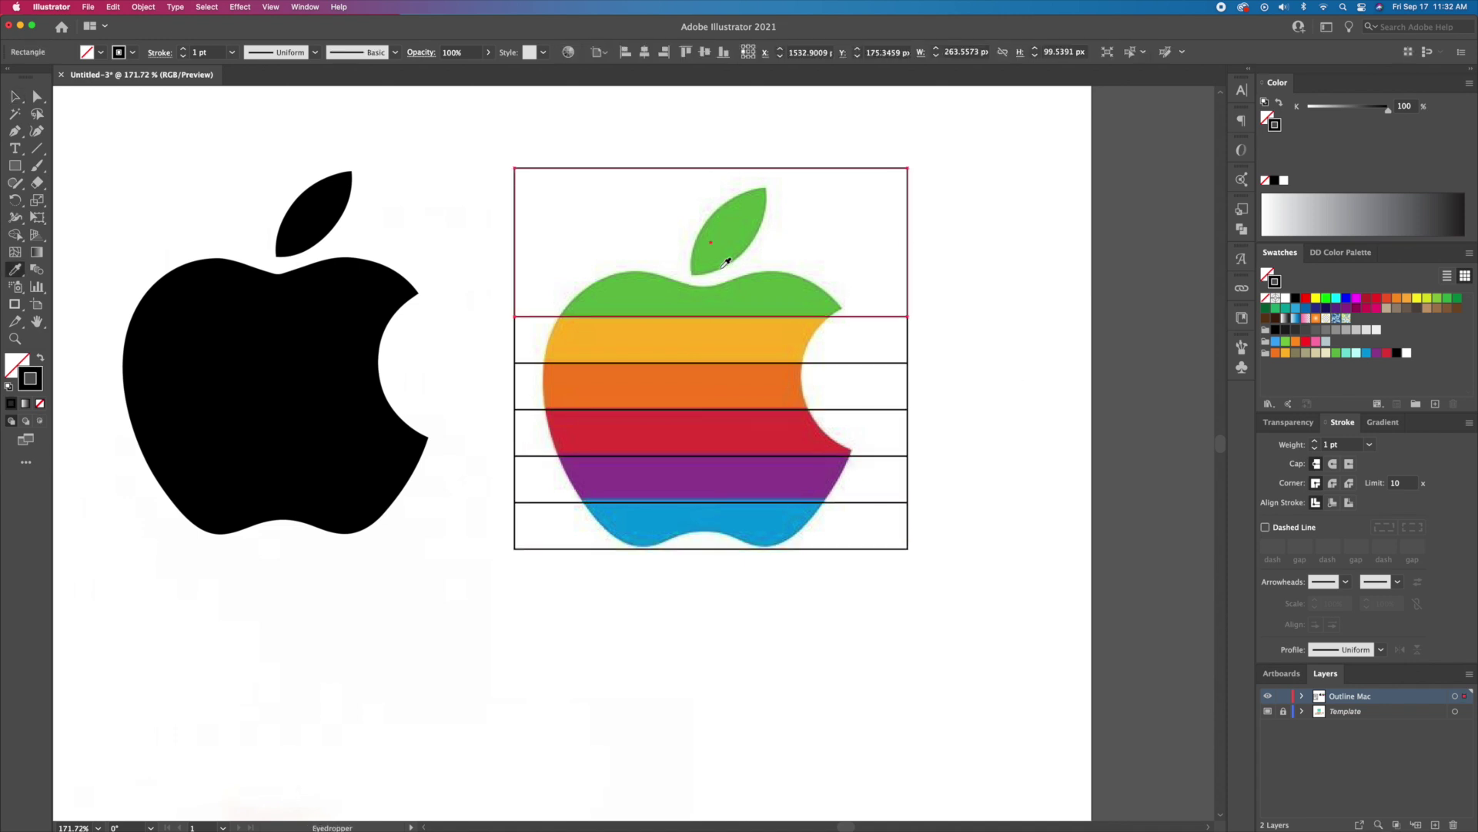
pyautogui.click(730, 256)
pyautogui.press('v')
pyautogui.click(906, 344)
pyautogui.press('i')
pyautogui.click(762, 345)
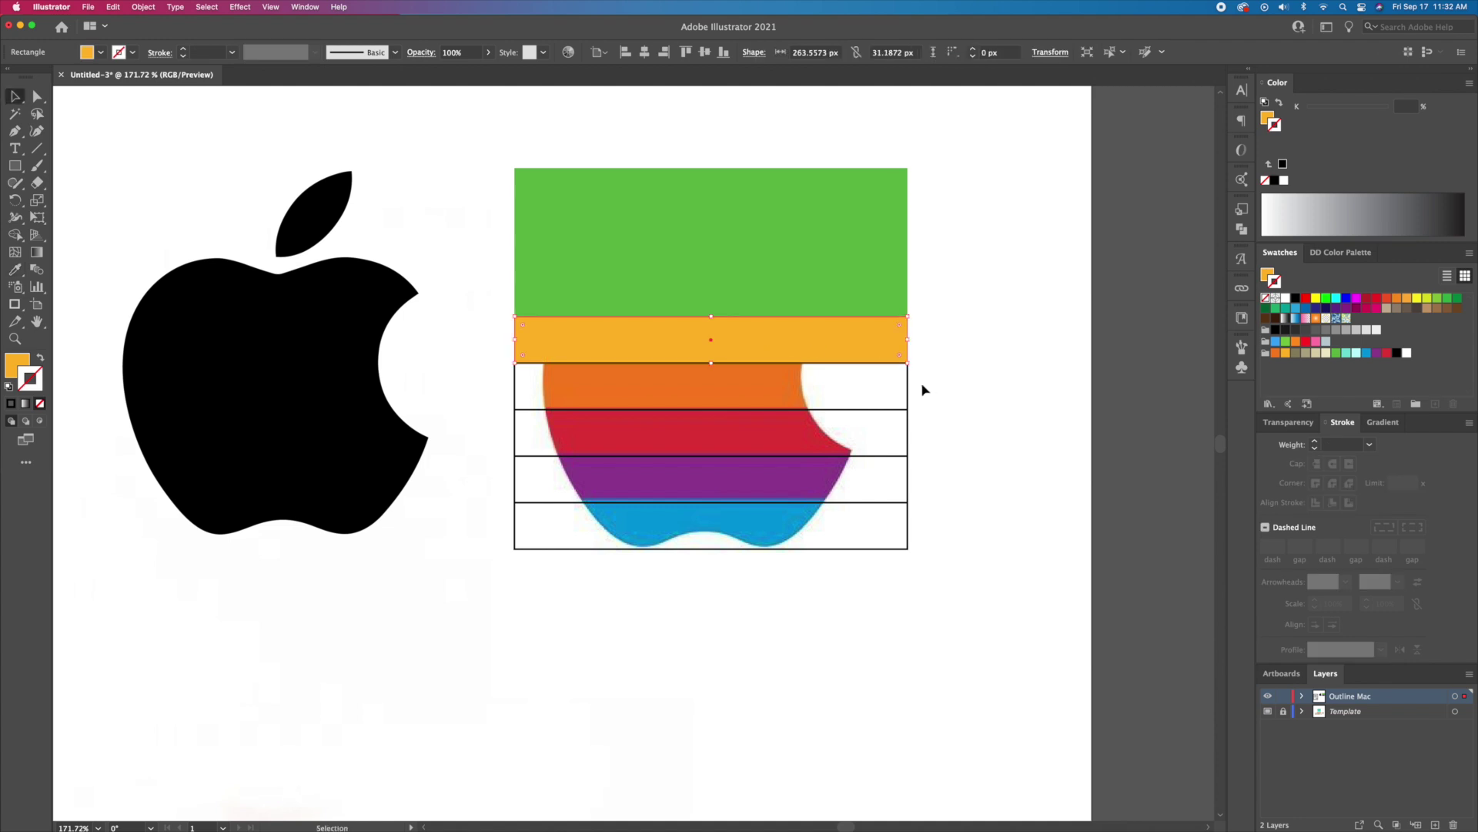
pyautogui.press('v')
pyautogui.click(845, 392)
pyautogui.click(883, 394)
pyautogui.press('i')
pyautogui.click(703, 377)
# Fill the bottom three rectangles with the red, purple and blue sampled from the rainbow apple
pyautogui.press('v')
pyautogui.click(779, 428)
pyautogui.press('i')
pyautogui.click(754, 425)
pyautogui.press('v')
pyautogui.click(874, 492)
pyautogui.press('i')
pyautogui.click(779, 481)
pyautogui.press('v')
pyautogui.click(880, 530)
pyautogui.press('i')
pyautogui.click(755, 517)
# Move the six coloured rectangles off the reference image and over the black apple
pyautogui.moveTo(960, 481); pyautogui.dragTo(908, 480)
pyautogui.moveTo(909, 480); pyautogui.dragTo(967, 495)
pyautogui.press('v')
pyautogui.moveTo(1003, 344); pyautogui.dragTo(659, 517)
pyautogui.press('super+shift+a')
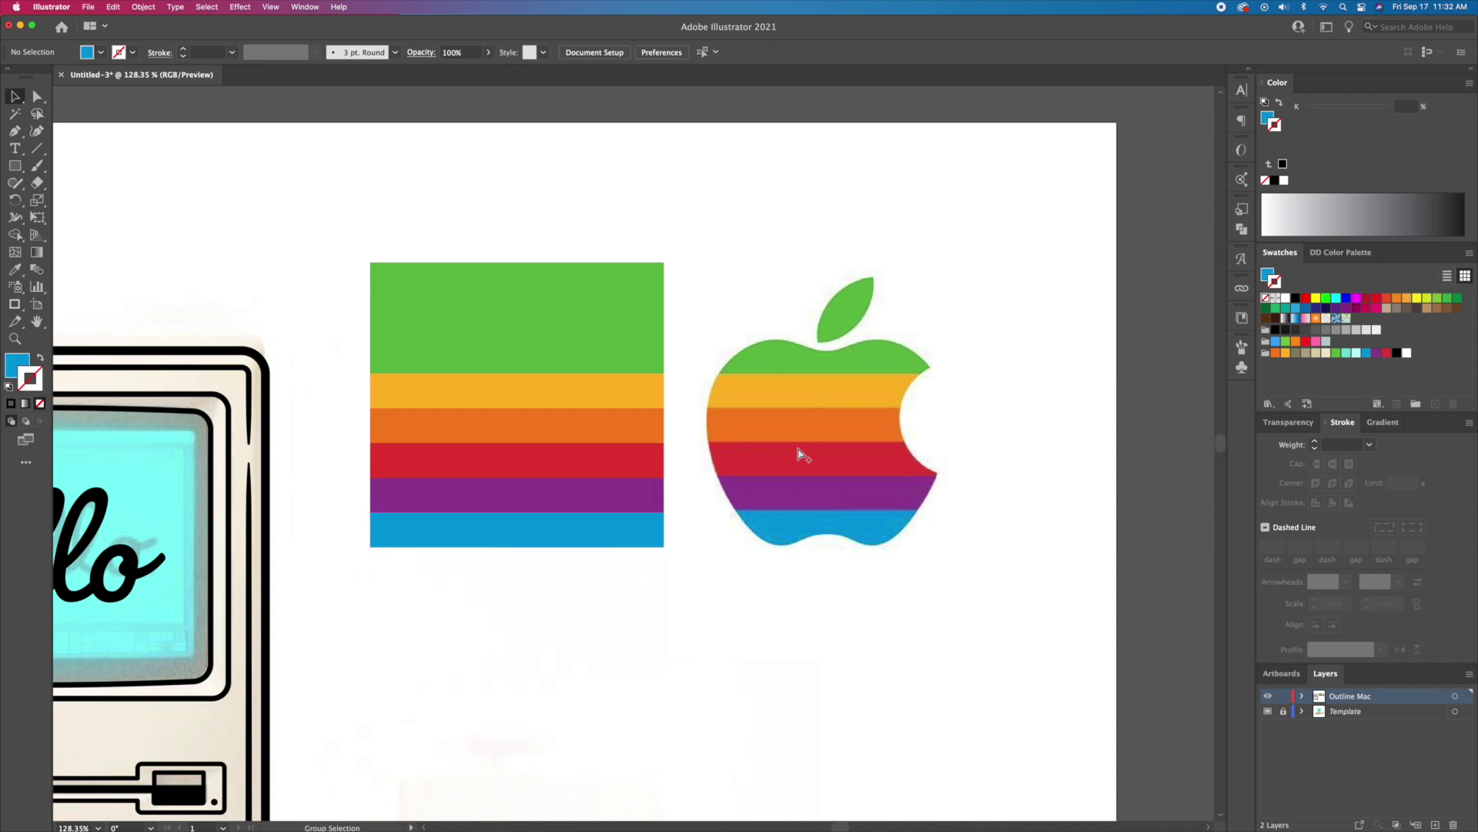
# Delete the rainbow apple reference image
pyautogui.click(800, 454)
pyautogui.press('Delete')
pyautogui.moveTo(747, 441); pyautogui.dragTo(935, 450)
pyautogui.moveTo(875, 293); pyautogui.dragTo(900, 251)
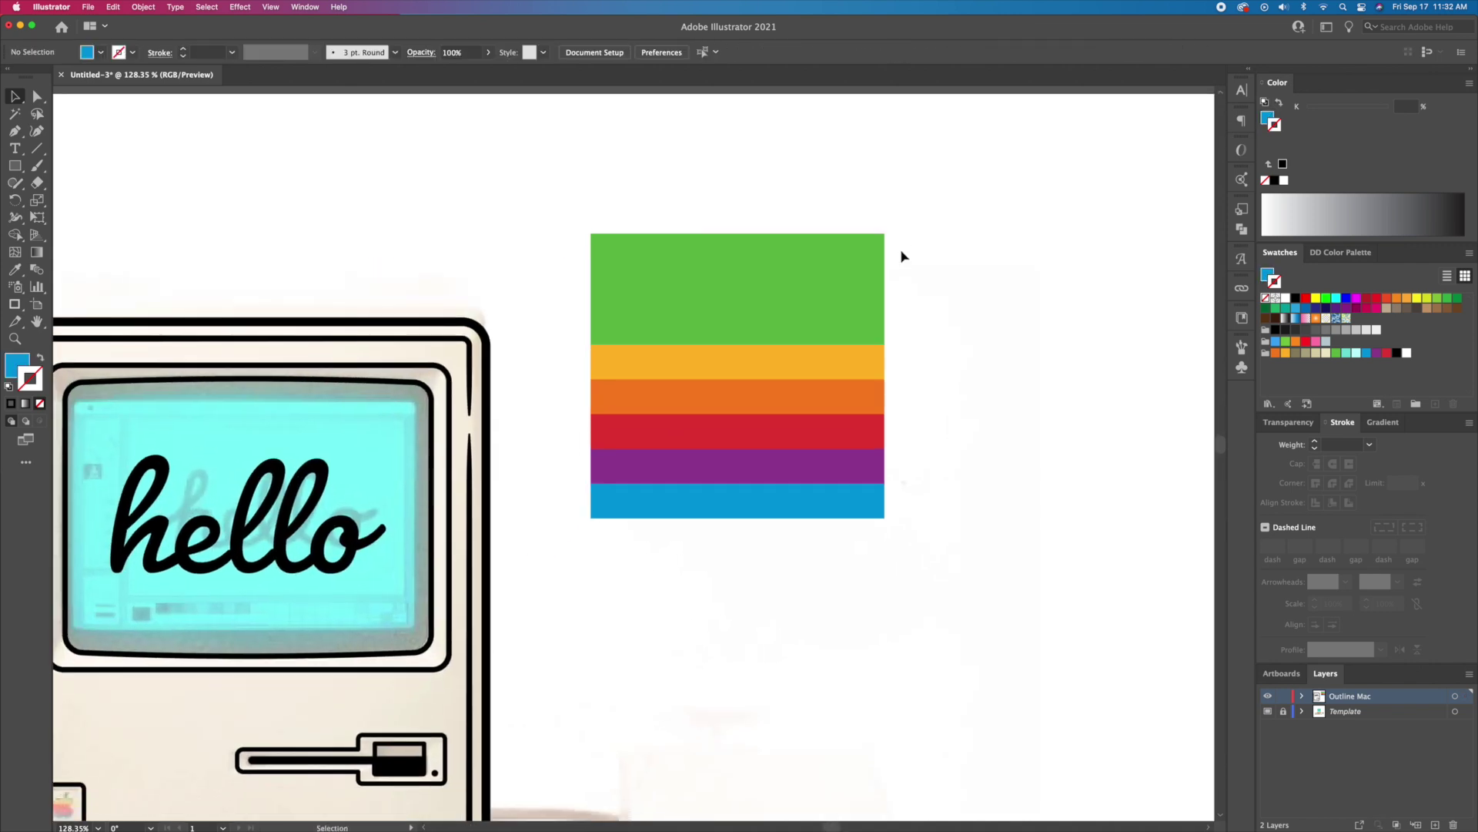
# Select the stripes and the apple, and remove the stripe areas outside the apple and leaf silhouette with the Shape Builder tool
pyautogui.press('z')
pyautogui.moveTo(808, 254); pyautogui.dragTo(837, 254)
pyautogui.press('super+a')
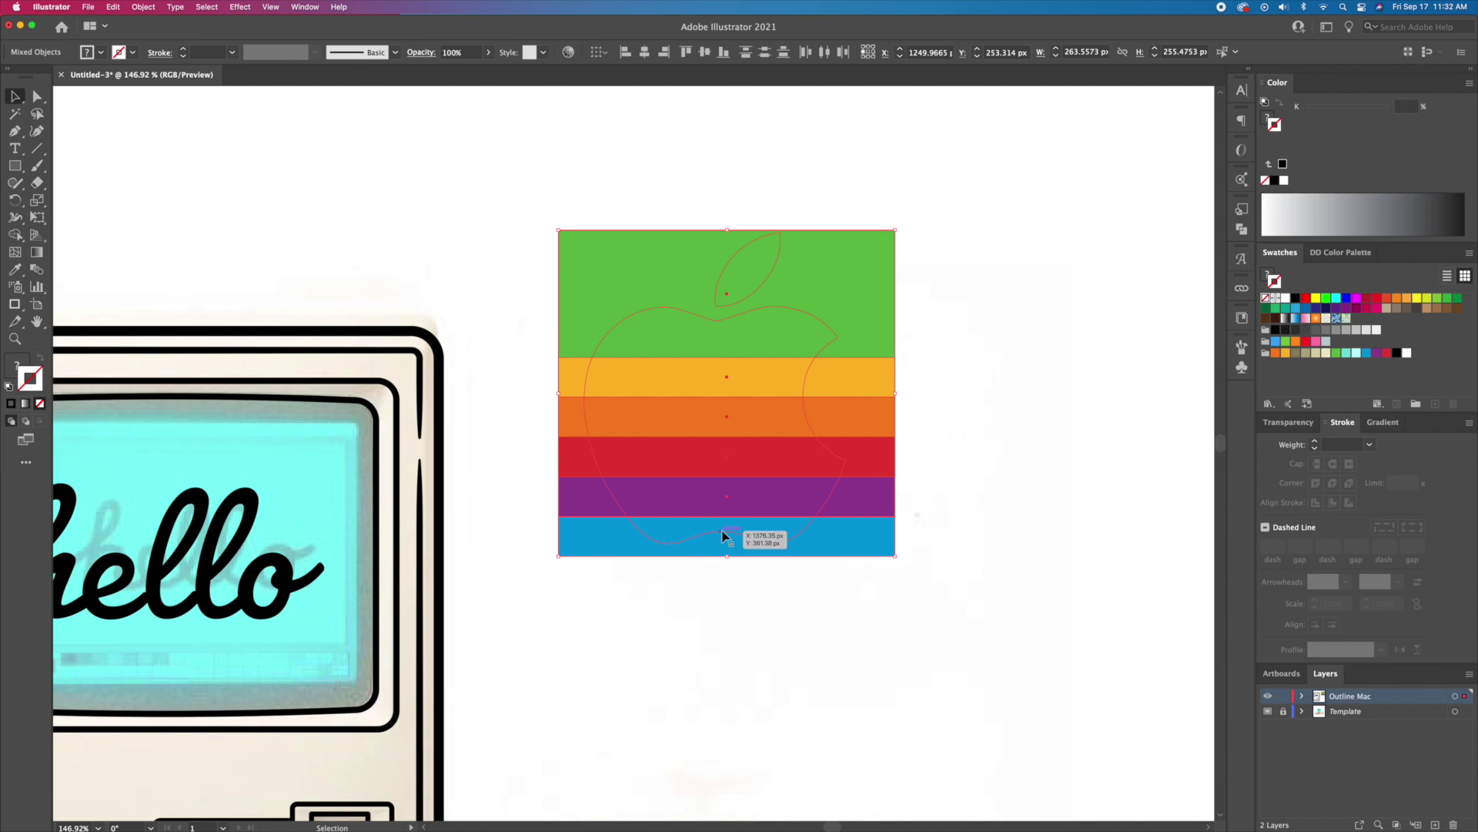
pyautogui.click(14, 235)
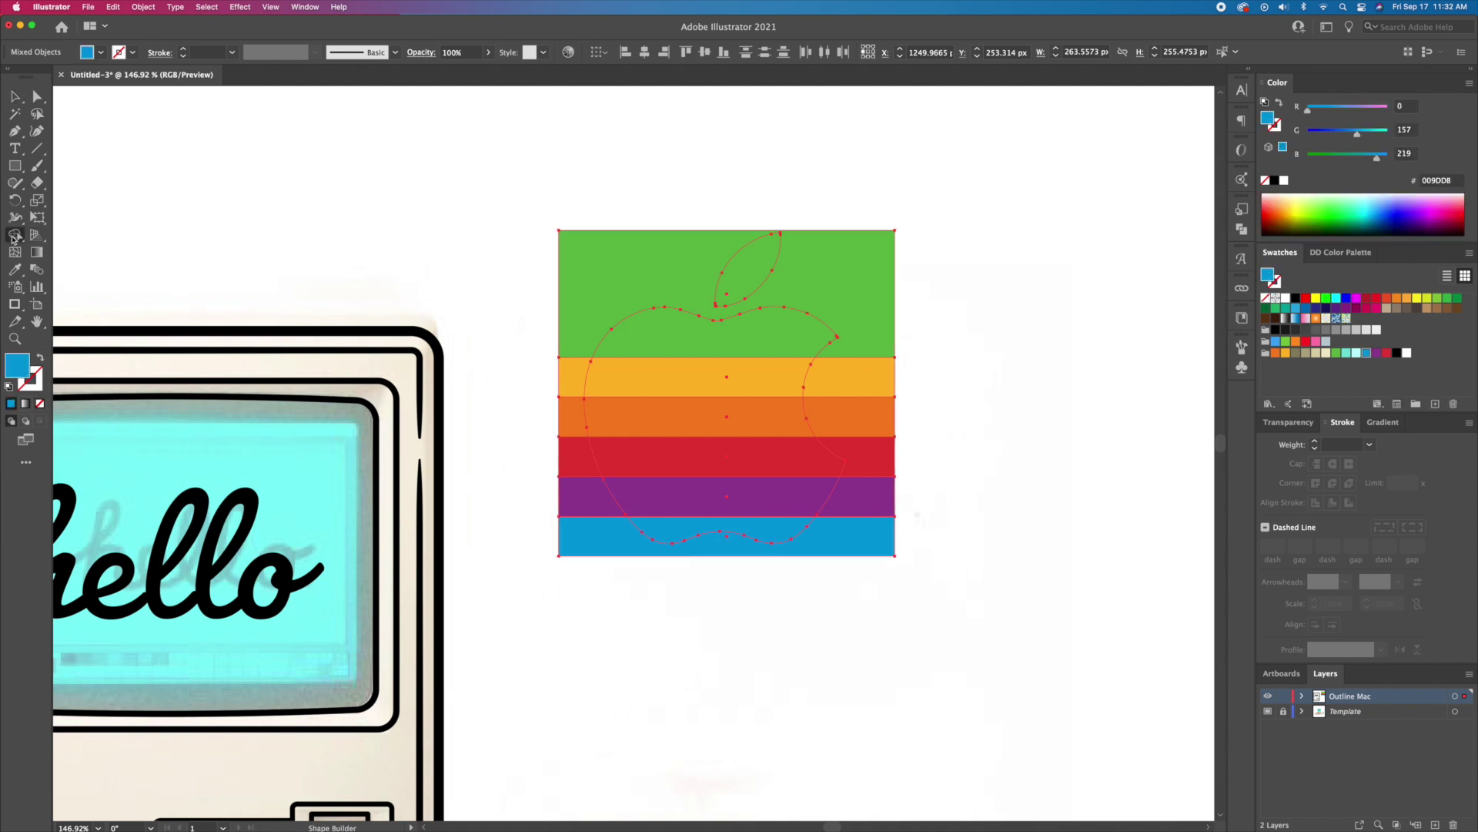
pyautogui.keyDown('alt'); pyautogui.click(636, 282); pyautogui.keyUp('alt')
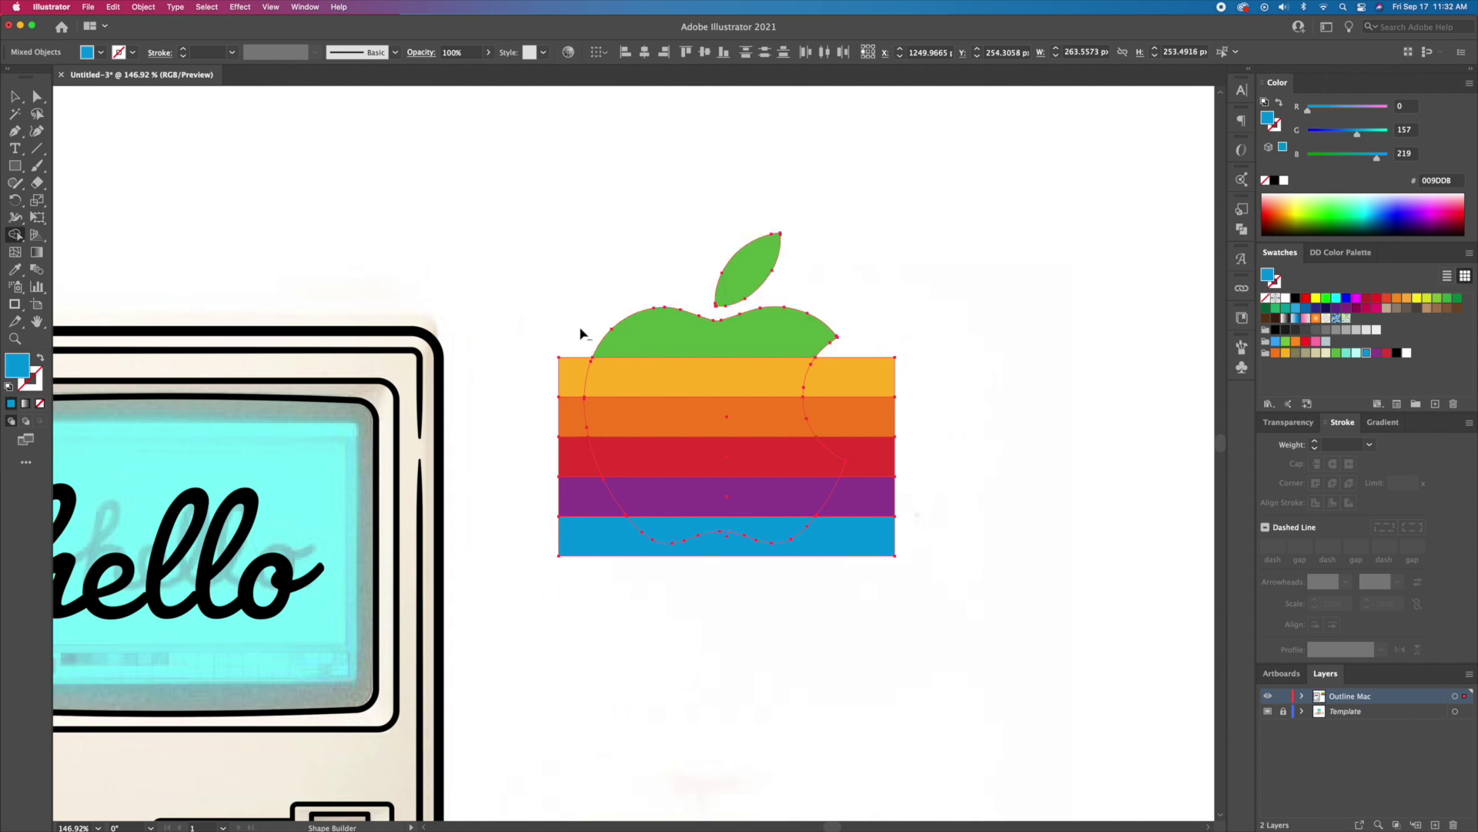
pyautogui.moveTo(574, 401)
pyautogui.keyDown('alt'); pyautogui.mouseDown()
pyautogui.moveTo(591, 554)
pyautogui.moveTo(743, 579)
pyautogui.mouseUp(); pyautogui.keyUp('alt')
pyautogui.moveTo(865, 515)
pyautogui.keyDown('alt'); pyautogui.mouseDown()
pyautogui.moveTo(864, 330)
pyautogui.moveTo(884, 323)
pyautogui.mouseUp(); pyautogui.keyUp('alt')
# Select all pieces of the striped apple logo and group them
pyautogui.press('v')
pyautogui.click(887, 308)
pyautogui.moveTo(887, 199); pyautogui.dragTo(598, 561)
pyautogui.rightClick(733, 480)
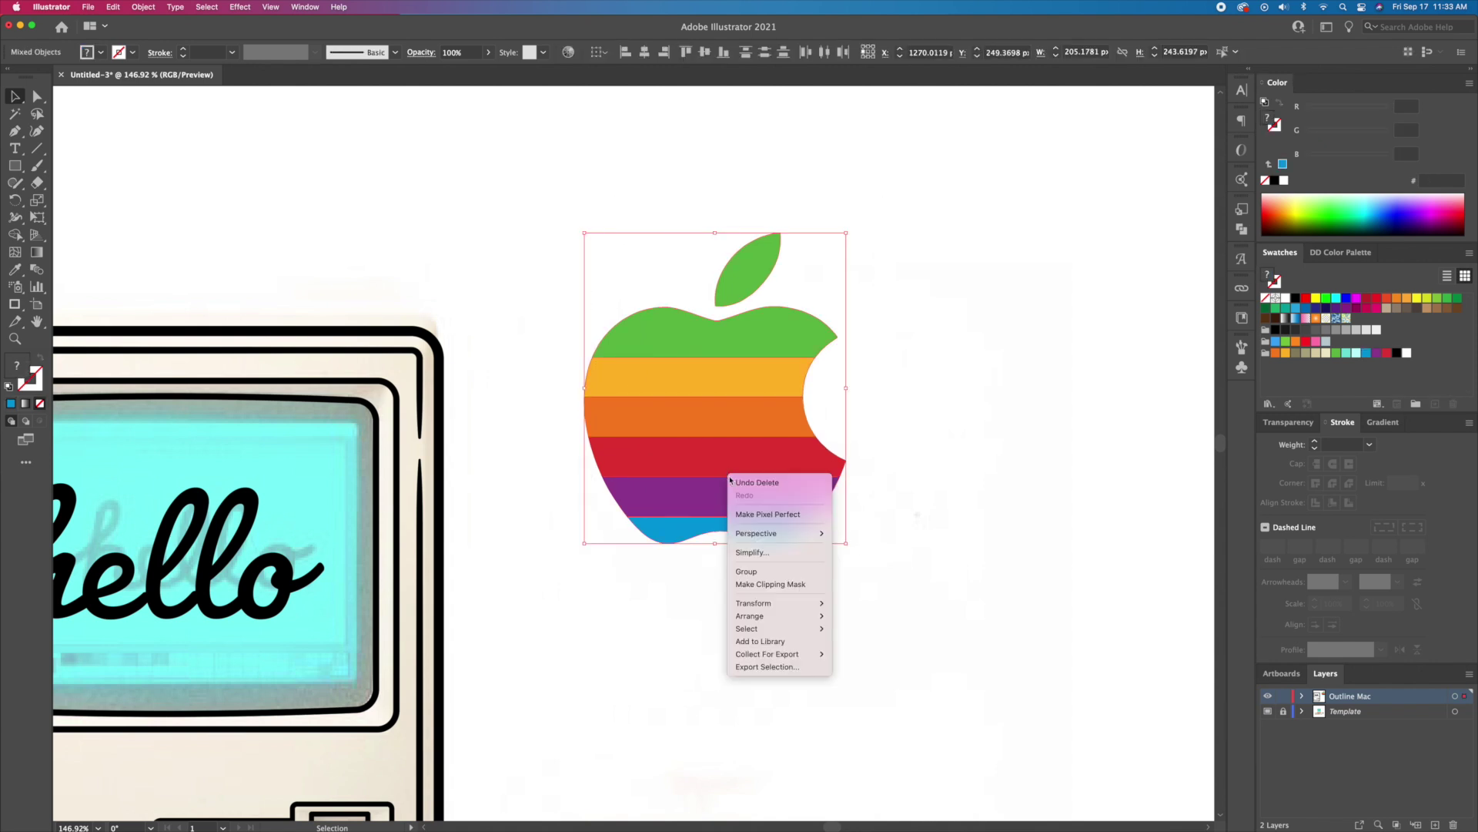
pyautogui.click(769, 572)
pyautogui.click(927, 453)
# Move the rainbow apple logo to the Macintosh's badge and scale it down proportionally
pyautogui.press('z')
pyautogui.press('v')
pyautogui.moveTo(969, 289); pyautogui.dragTo(524, 566)
pyautogui.press('z')
pyautogui.moveTo(527, 547); pyautogui.dragTo(795, 449)
pyautogui.press('v')
pyautogui.keyDown('alt'); pyautogui.keyDown('shift'); pyautogui.moveTo(846, 152); pyautogui.dragTo(643, 393); pyautogui.keyUp('shift'); pyautogui.keyUp('alt')
# Centre the rainbow apple logo in the badge frame and fine-tune its size to fit
pyautogui.press('z')
pyautogui.moveTo(631, 474); pyautogui.dragTo(716, 455)
pyautogui.press('v')
pyautogui.moveTo(625, 404); pyautogui.dragTo(629, 535)
pyautogui.keyDown('alt'); pyautogui.keyDown('shift'); pyautogui.moveTo(645, 472); pyautogui.dragTo(652, 465); pyautogui.keyUp('shift'); pyautogui.keyUp('alt')
pyautogui.click(732, 473)
# Hide the Template layer and create a layer named Colour Mac beneath the Outline Mac layer
pyautogui.press('z')
pyautogui.press('super+0')
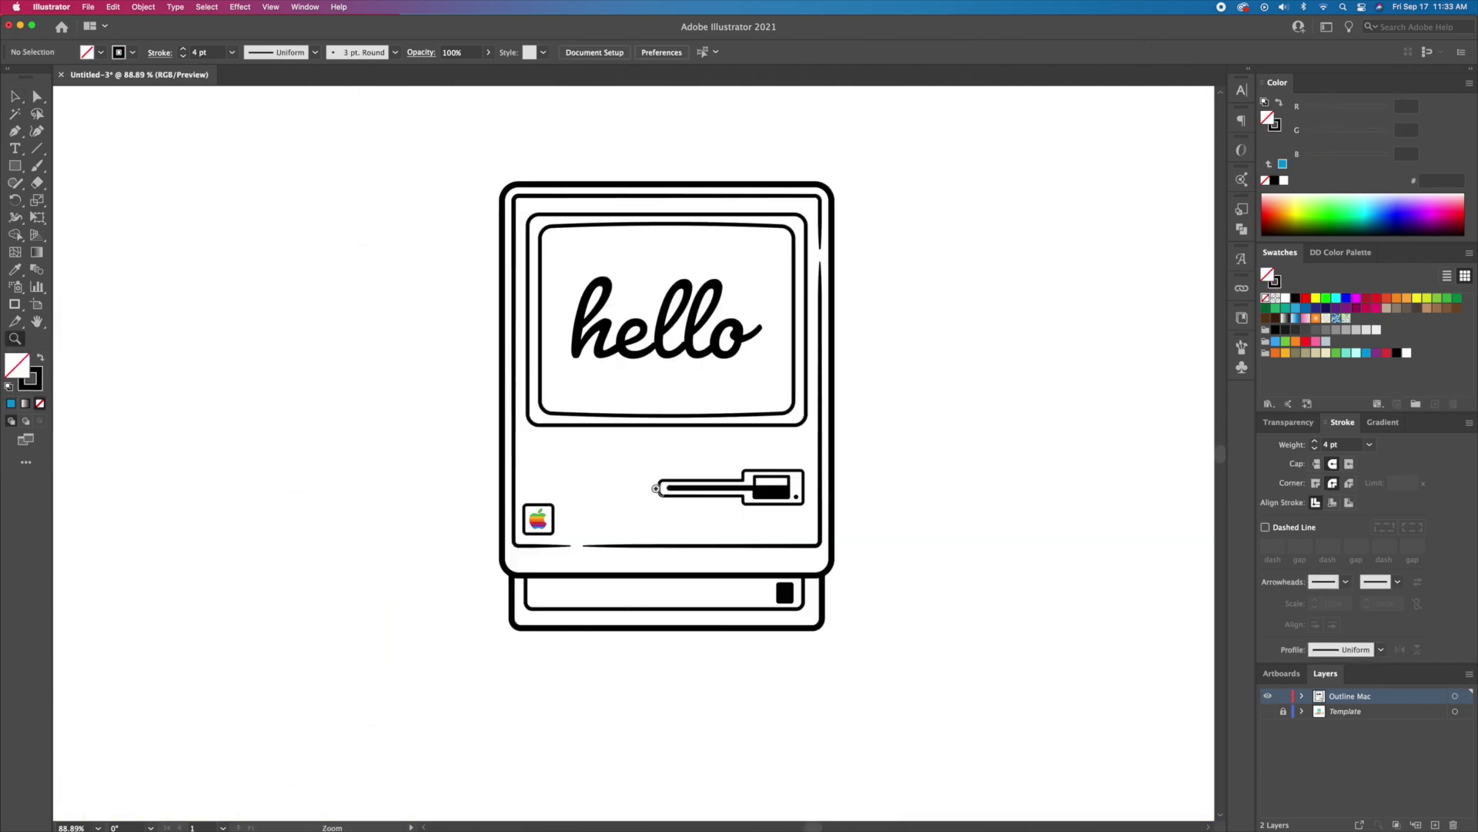
pyautogui.moveTo(763, 528); pyautogui.dragTo(753, 558)
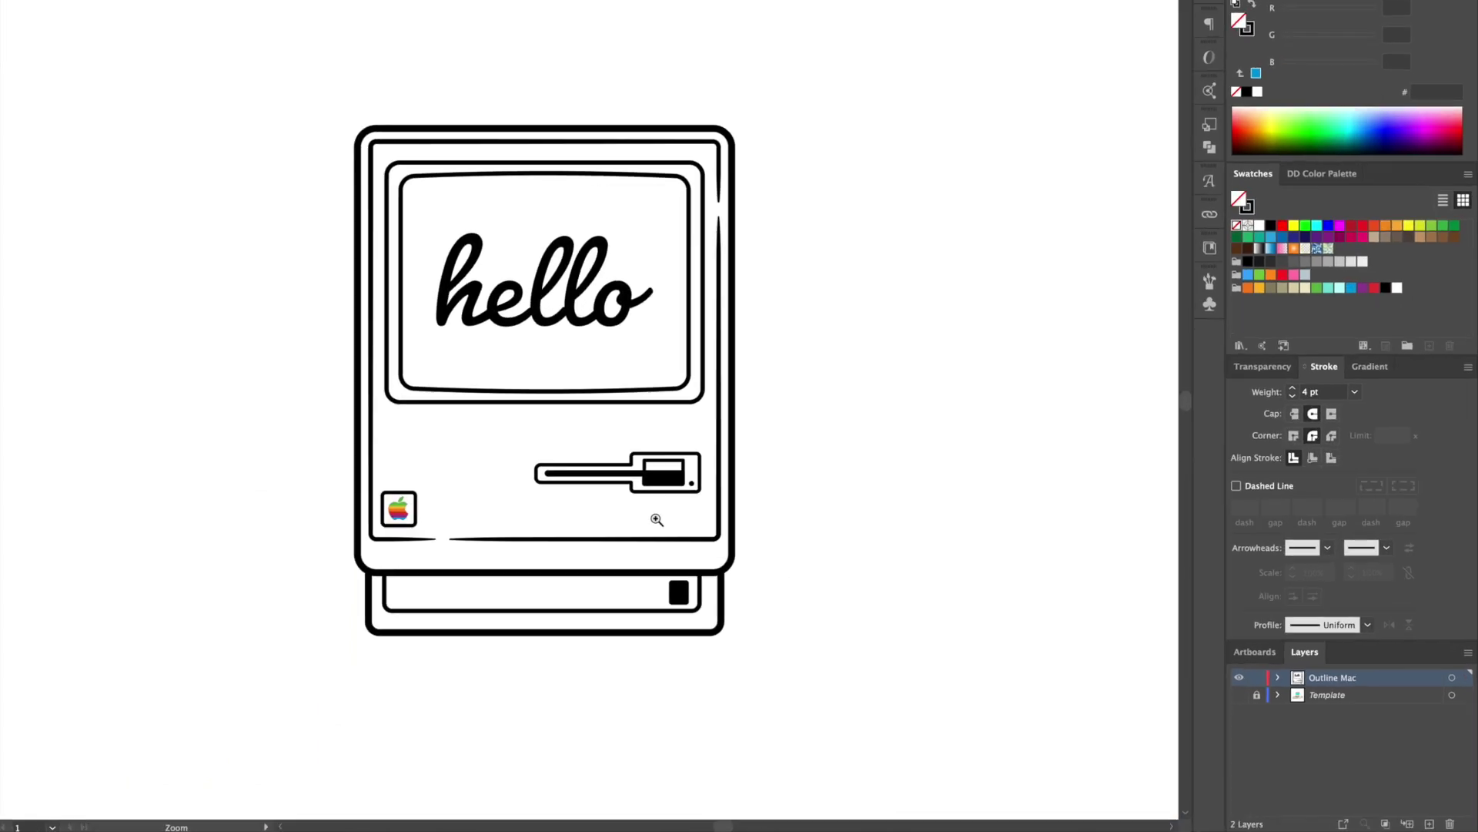
pyautogui.click(1185, 542)
pyautogui.click(1374, 815)
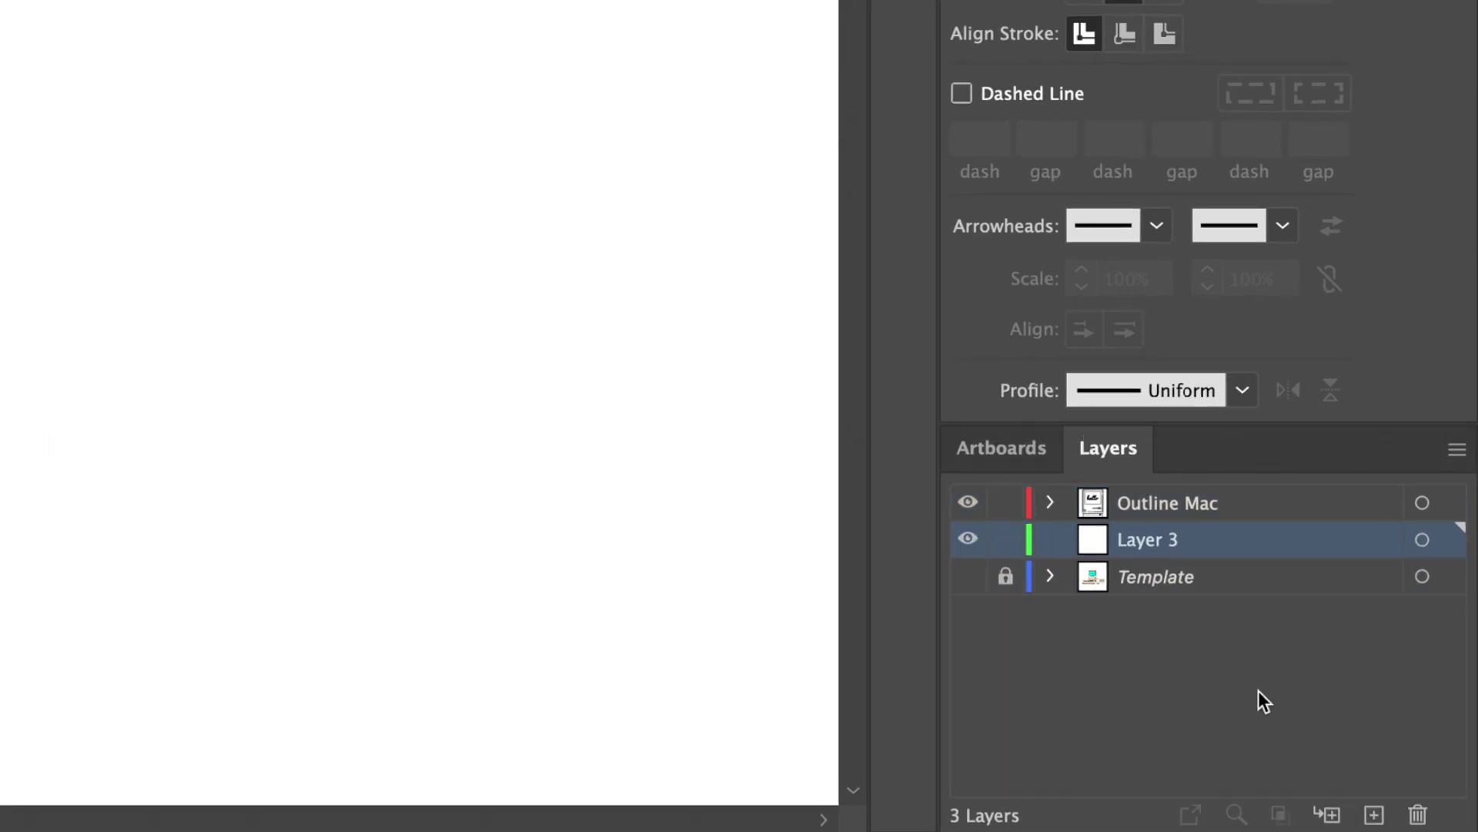
pyautogui.doubleClick(1136, 538)
pyautogui.write('Colour Max')
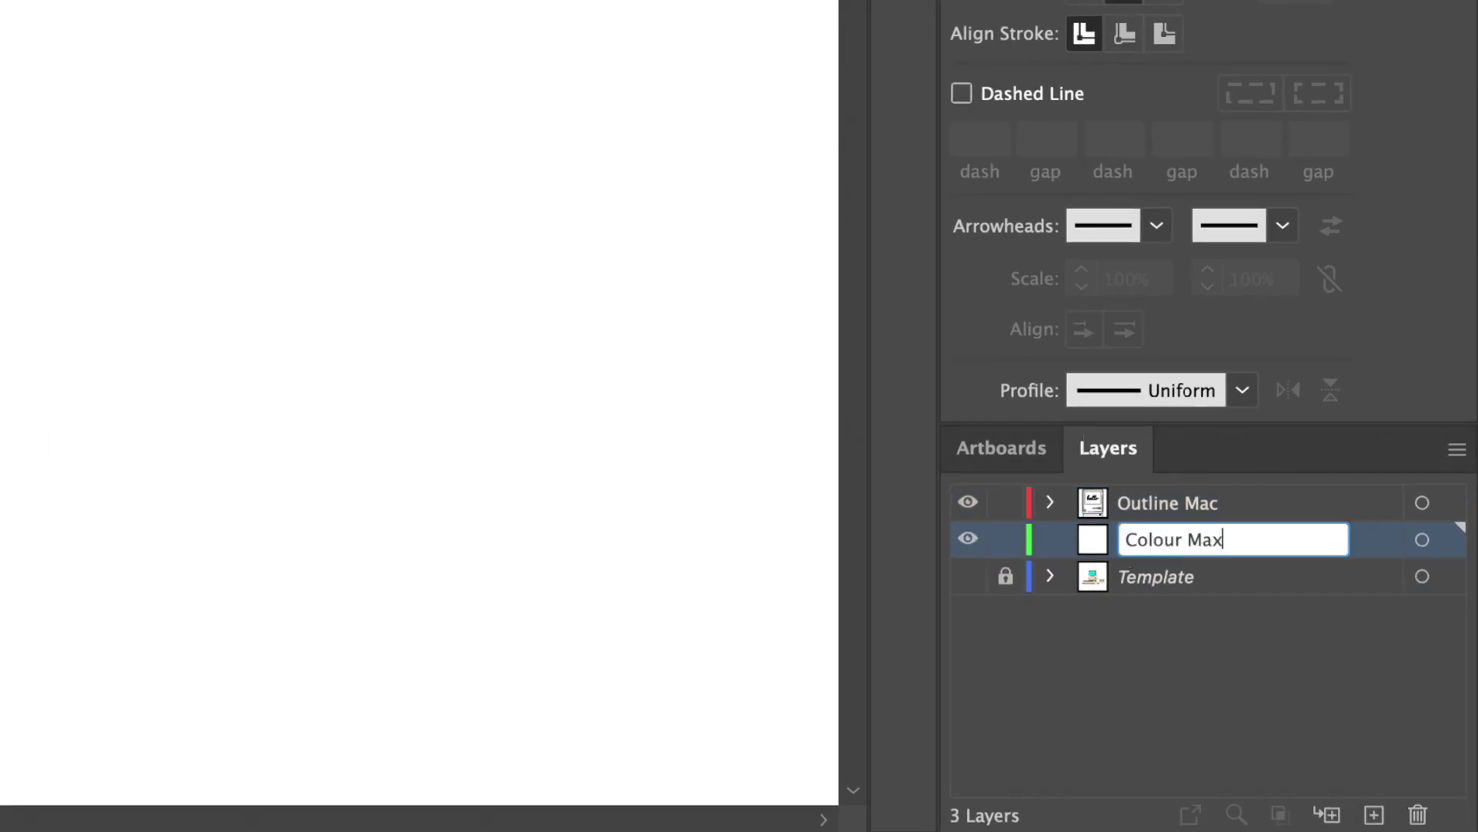
pyautogui.press('Return')
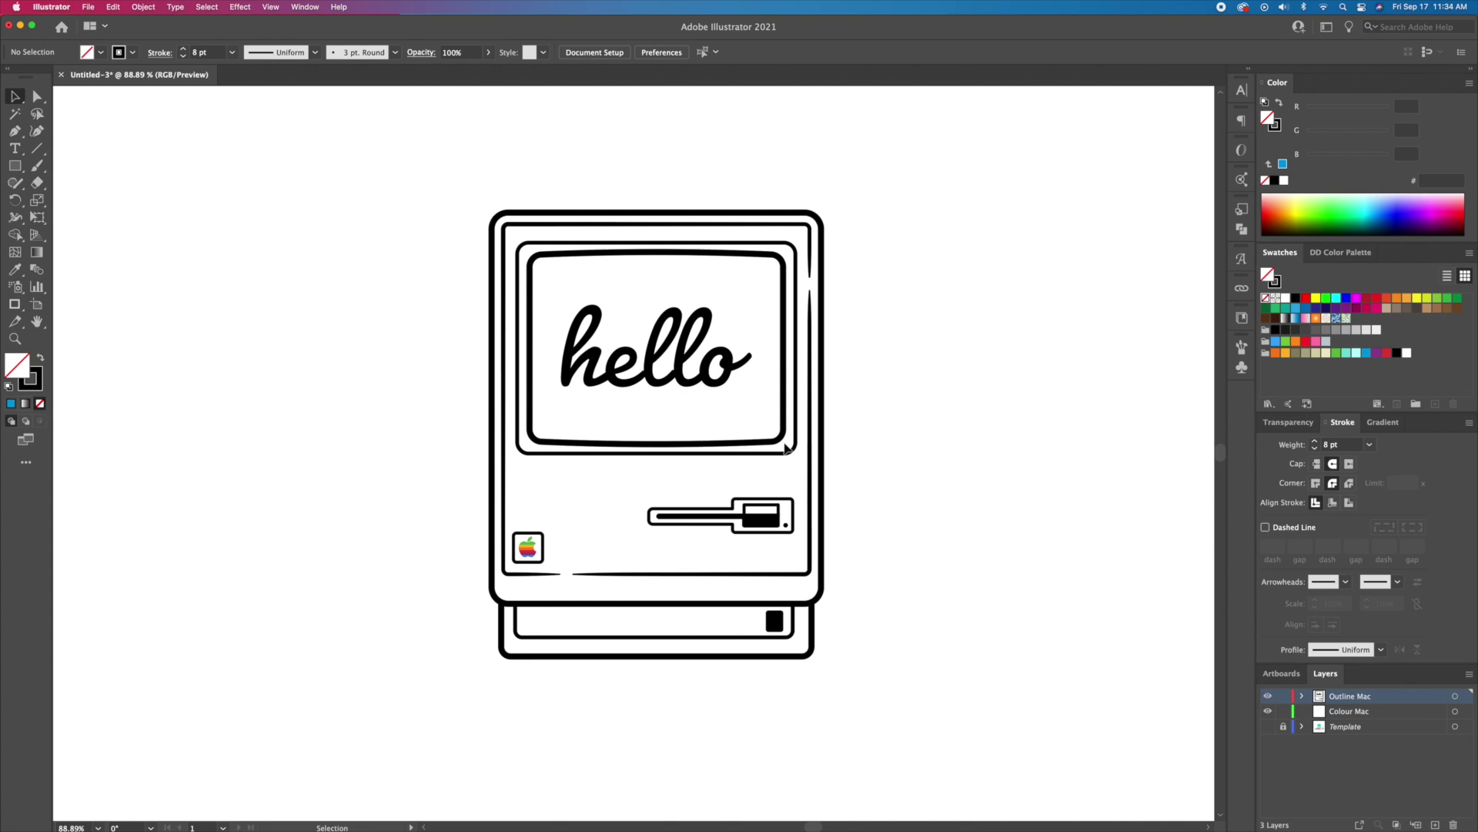
# Select the heavy outlines of the screen, outer body and base
pyautogui.click(783, 447)
pyautogui.keyDown('shift'); pyautogui.click(822, 459); pyautogui.keyUp('shift')
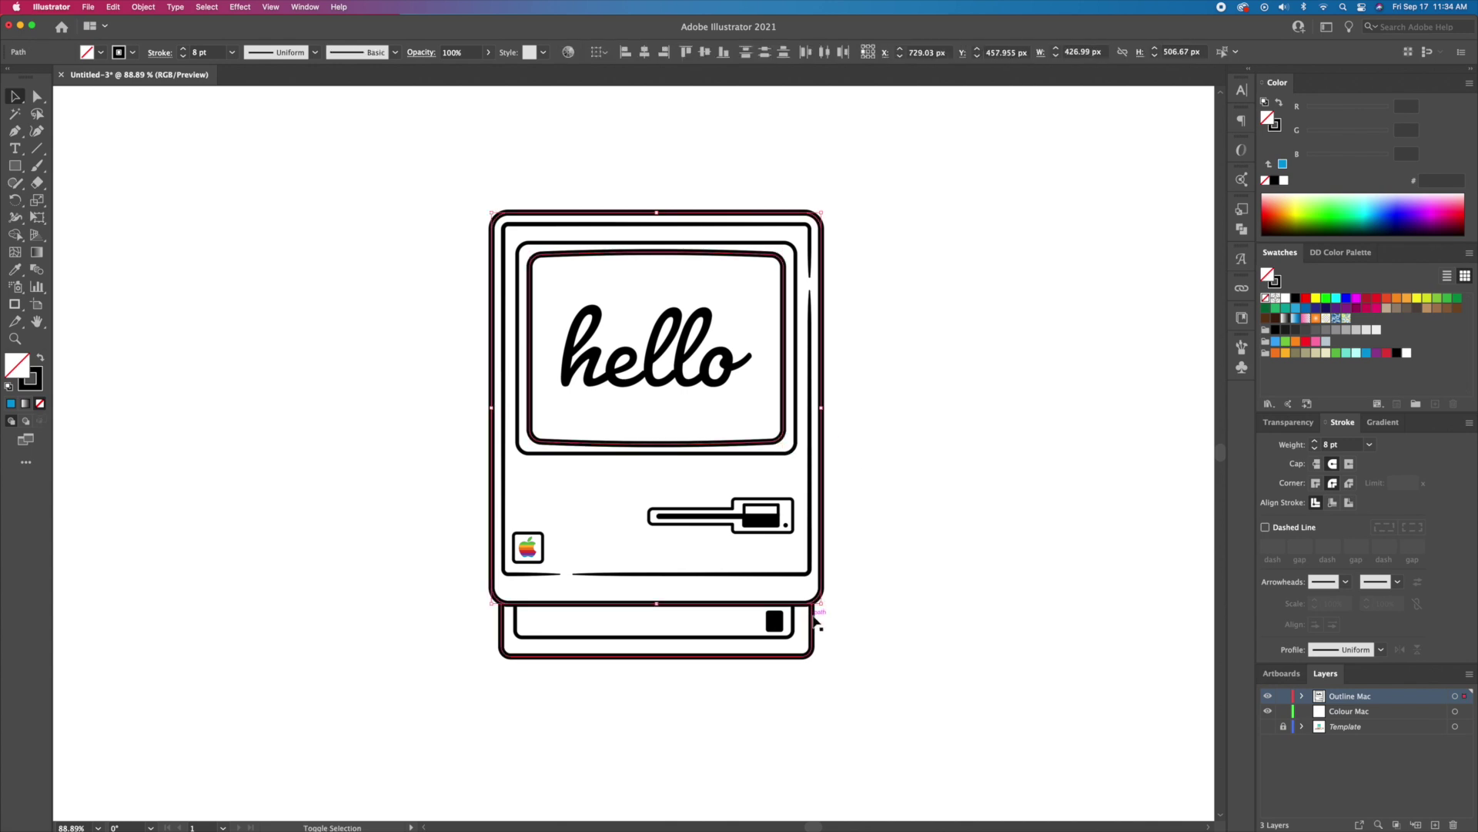
pyautogui.moveTo(813, 622); pyautogui.dragTo(467, 598)
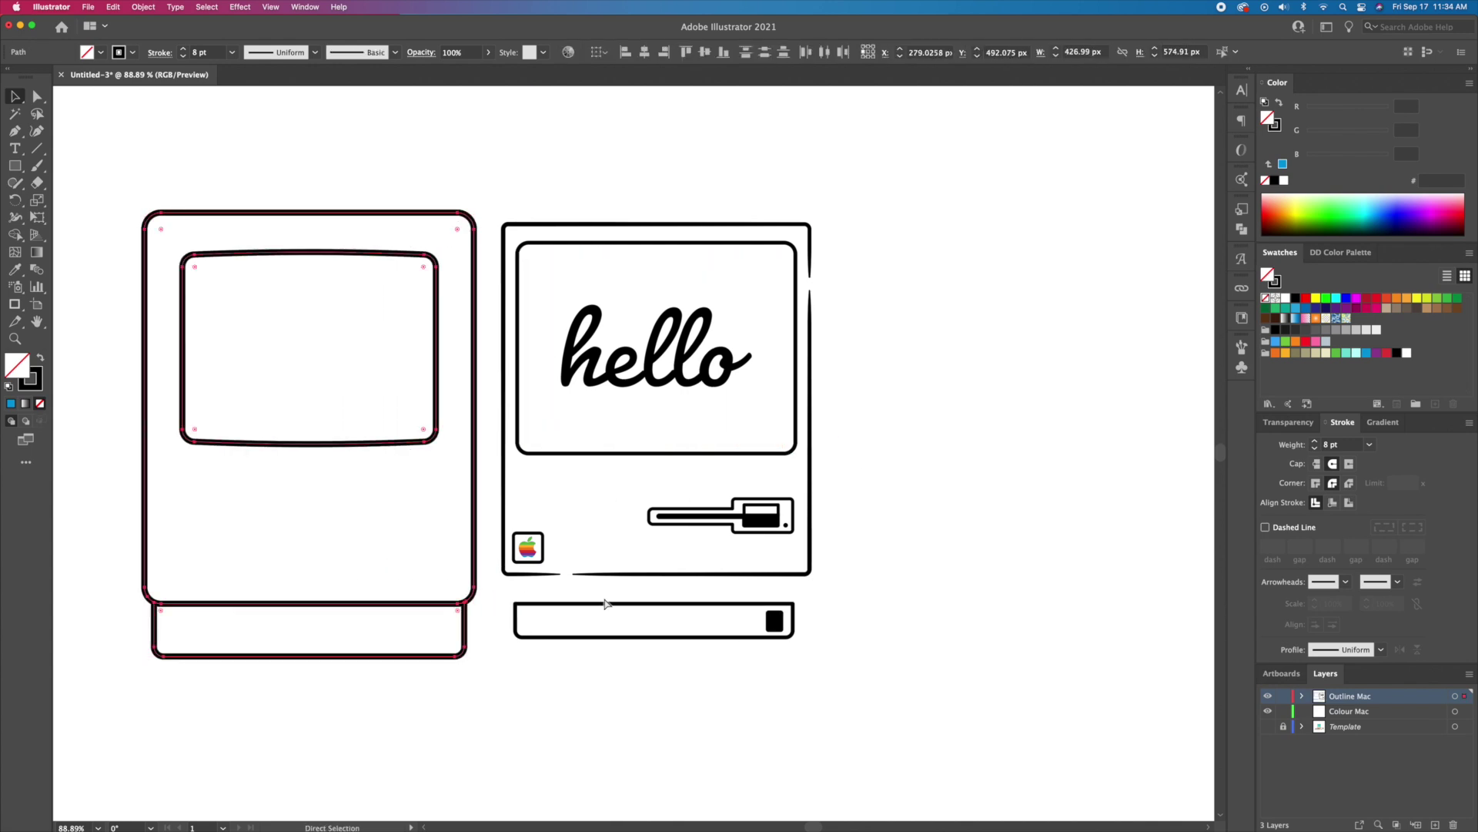
pyautogui.press('super+z')
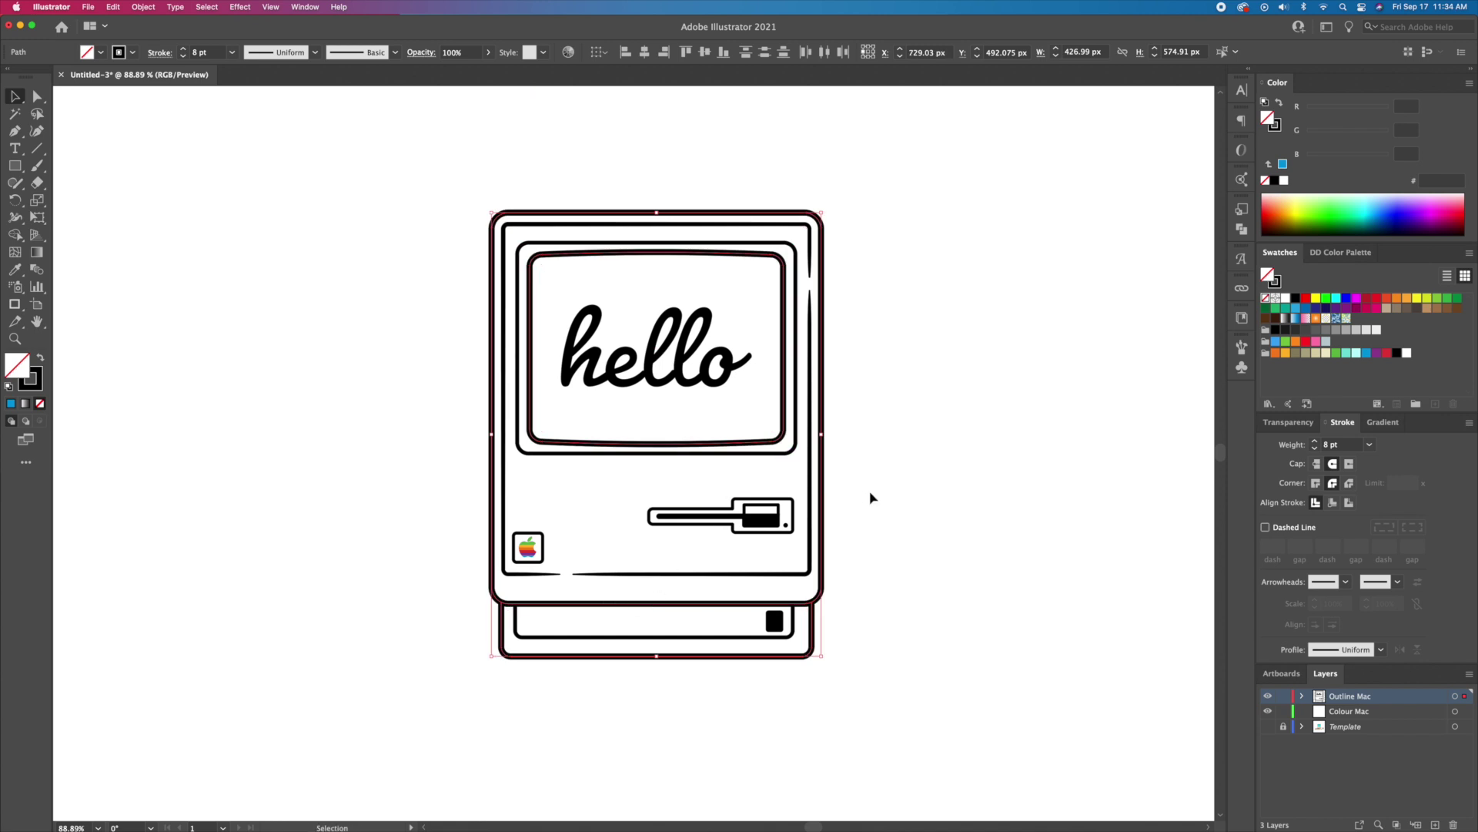
pyautogui.moveTo(814, 617); pyautogui.dragTo(548, 606)
pyautogui.press('super+z')
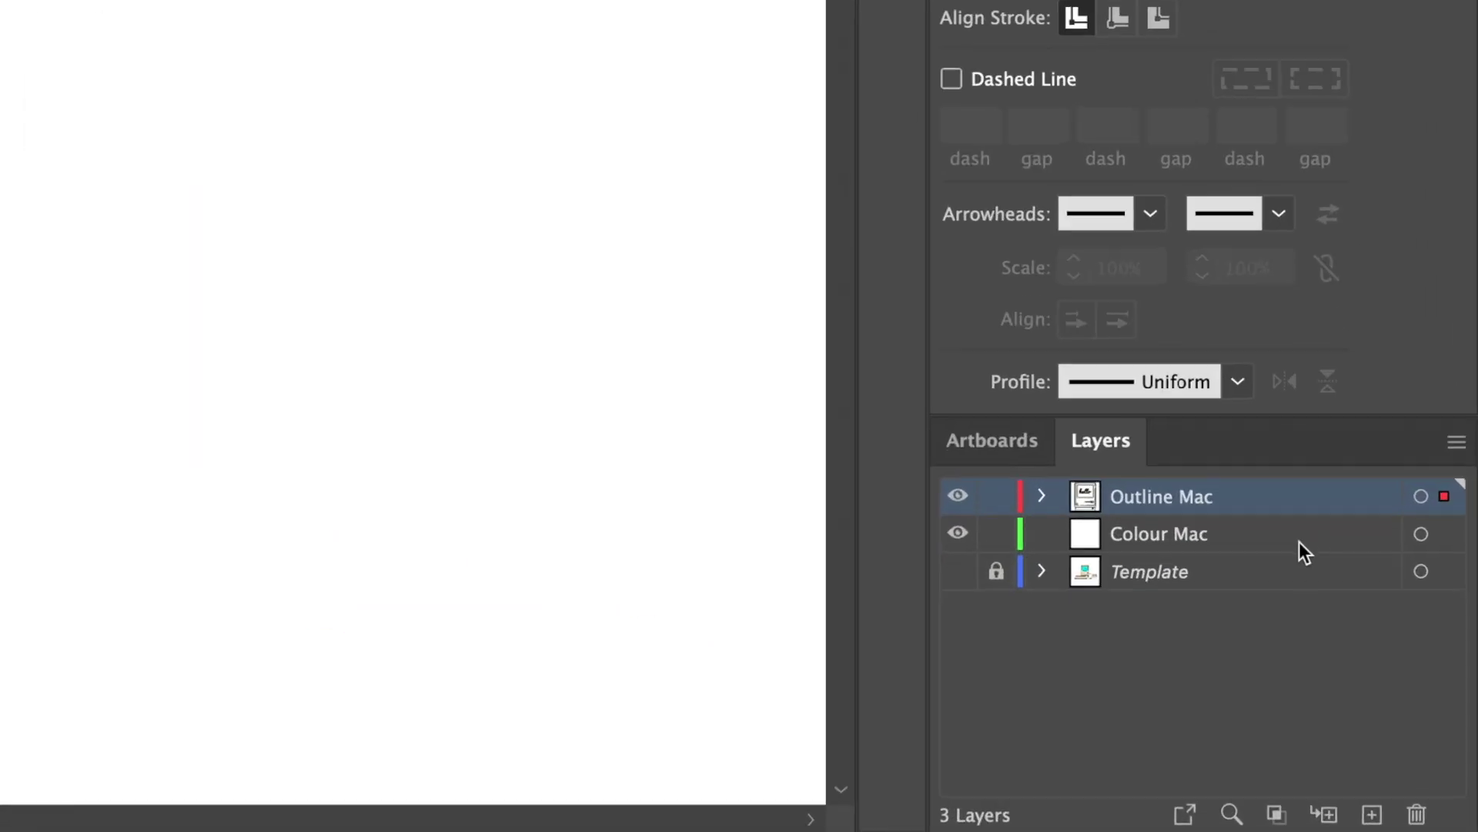
# Copy the selected screen, body and base outlines onto the Colour Mac layer and lock the Outline Mac layer
pyautogui.moveTo(1445, 502); pyautogui.dragTo(1447, 539)
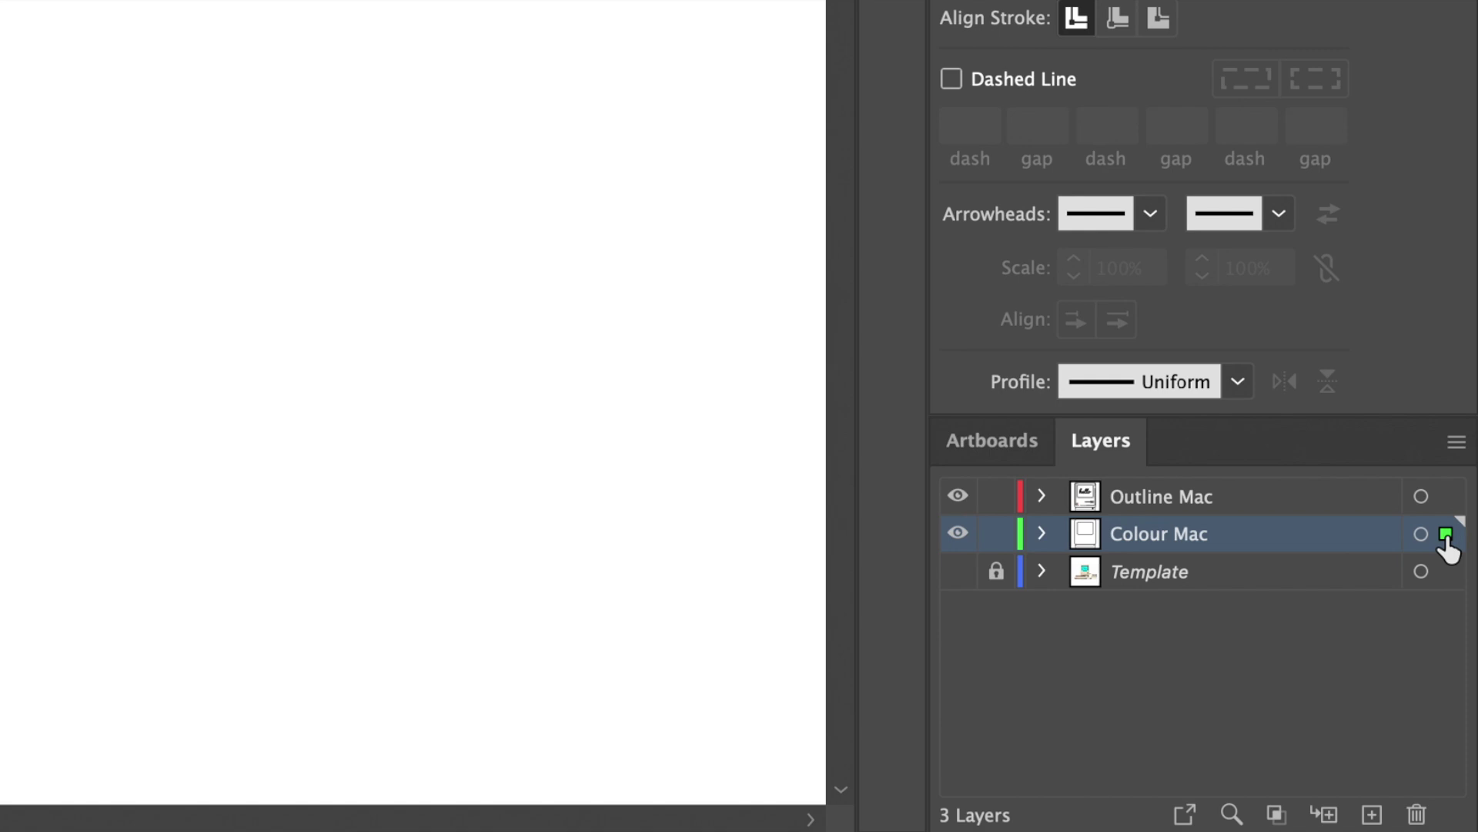
pyautogui.click(1000, 505)
# Turn the body and base copies on the Colour Mac layer into strokeless shapes filled with cream EFEACB
pyautogui.click(926, 668)
pyautogui.click(803, 597)
pyautogui.keyDown('shift'); pyautogui.click(810, 636); pyautogui.keyUp('shift')
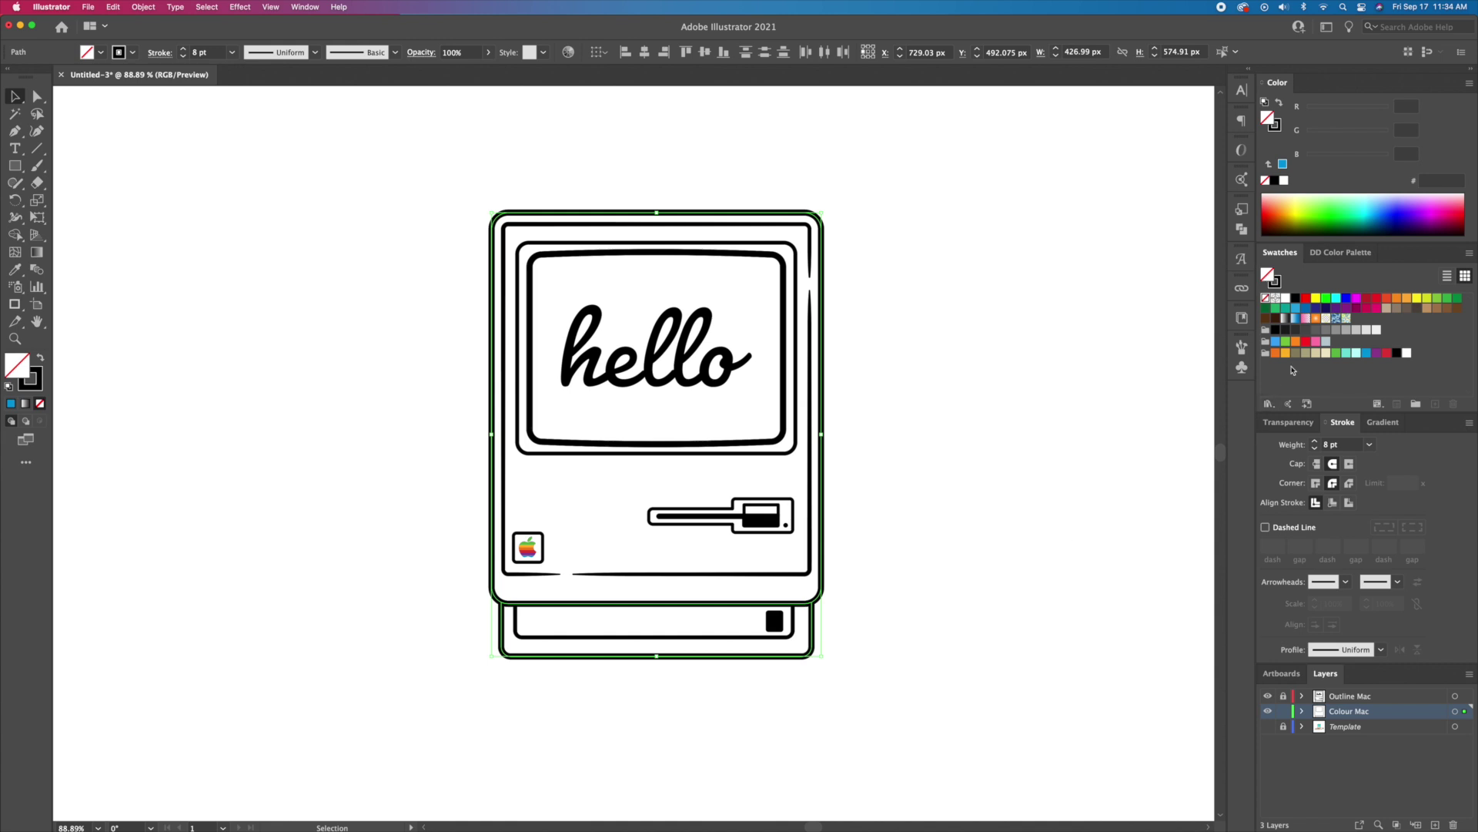
pyautogui.click(1279, 101)
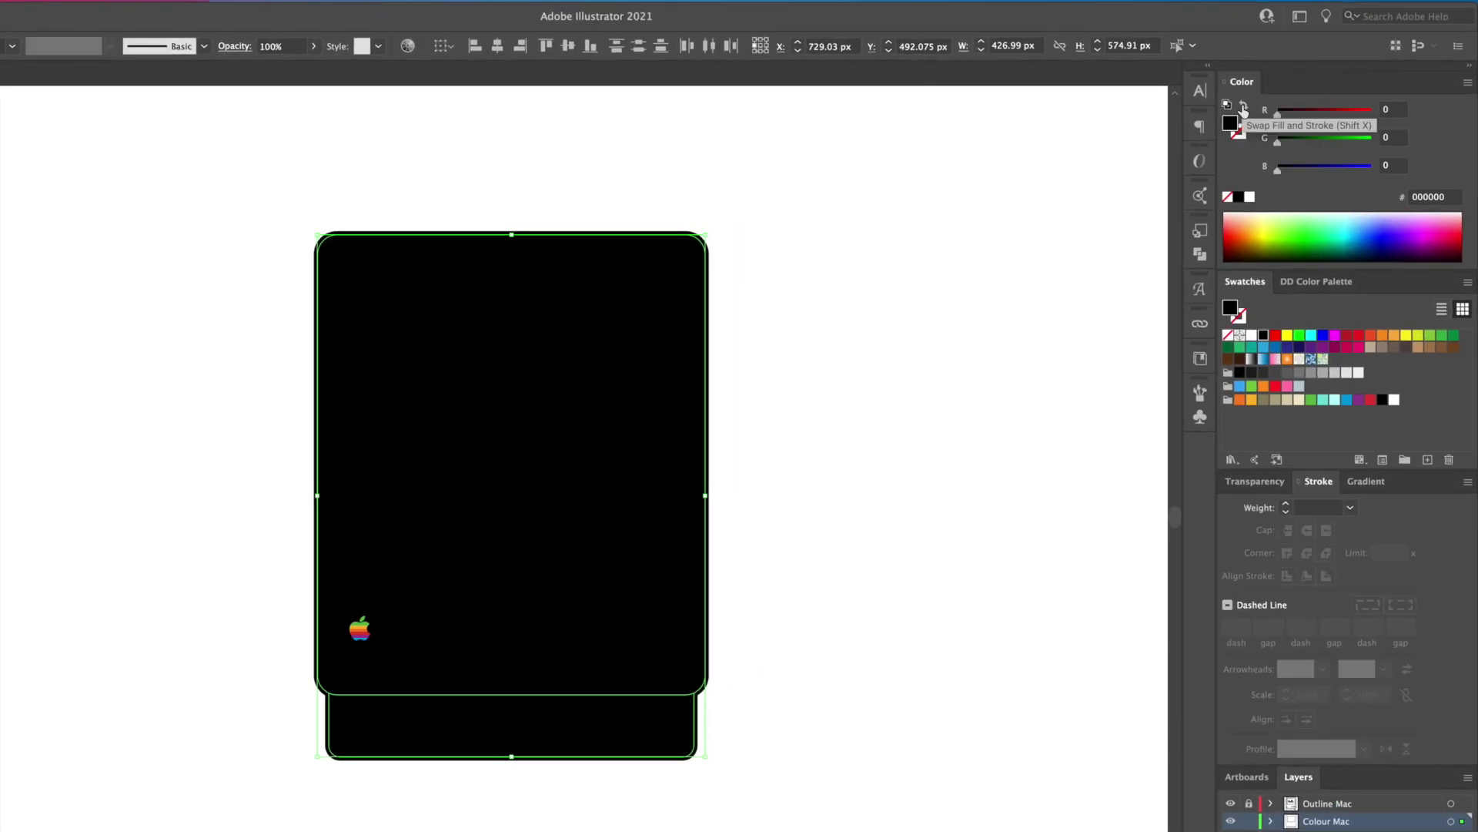
pyautogui.click(1287, 399)
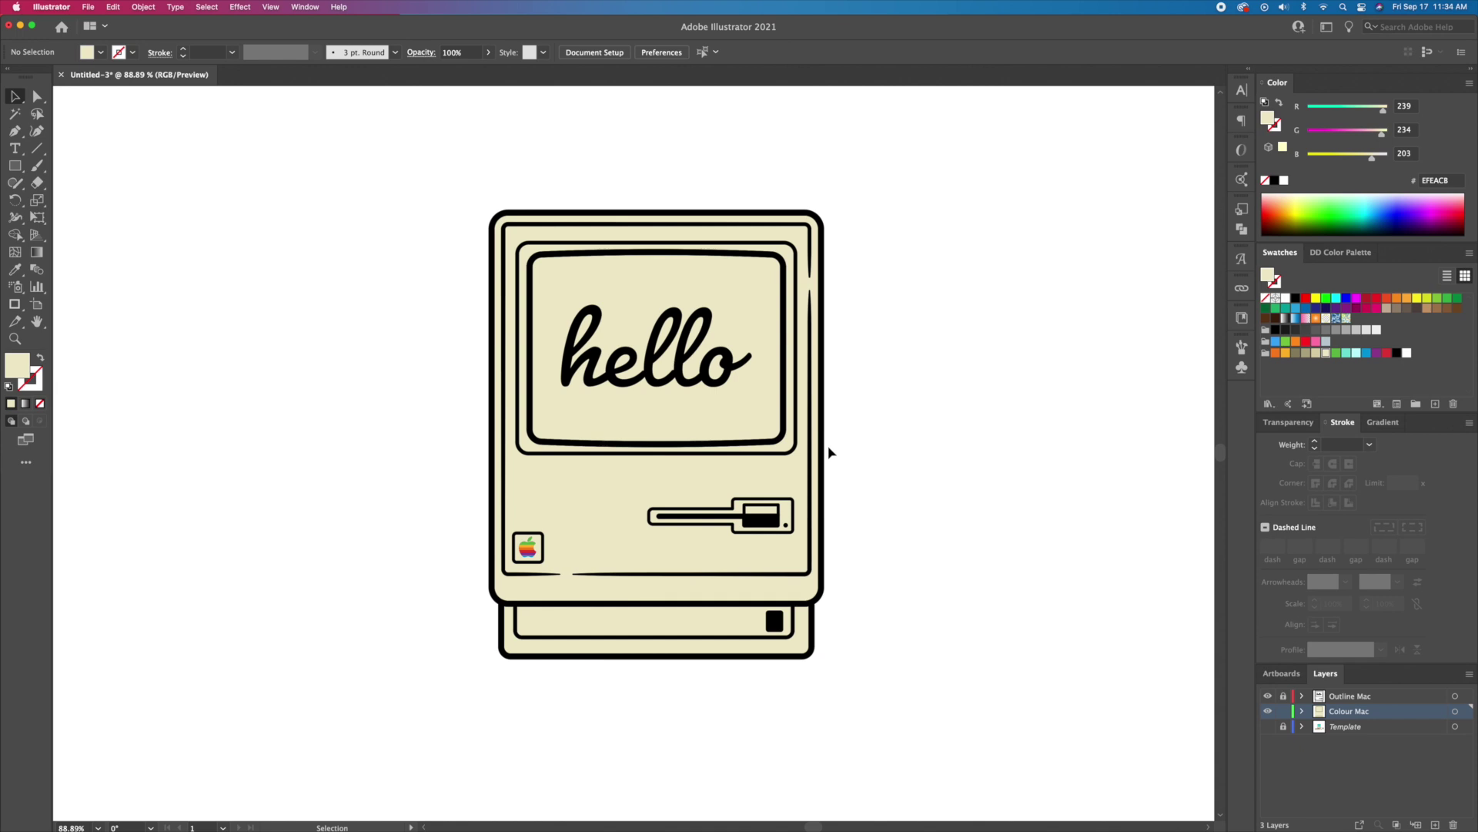
# Fill the screen copy with a strokeless linear gradient from pale aqua BDFFFD to turquoise 74E2D7
pyautogui.click(790, 452)
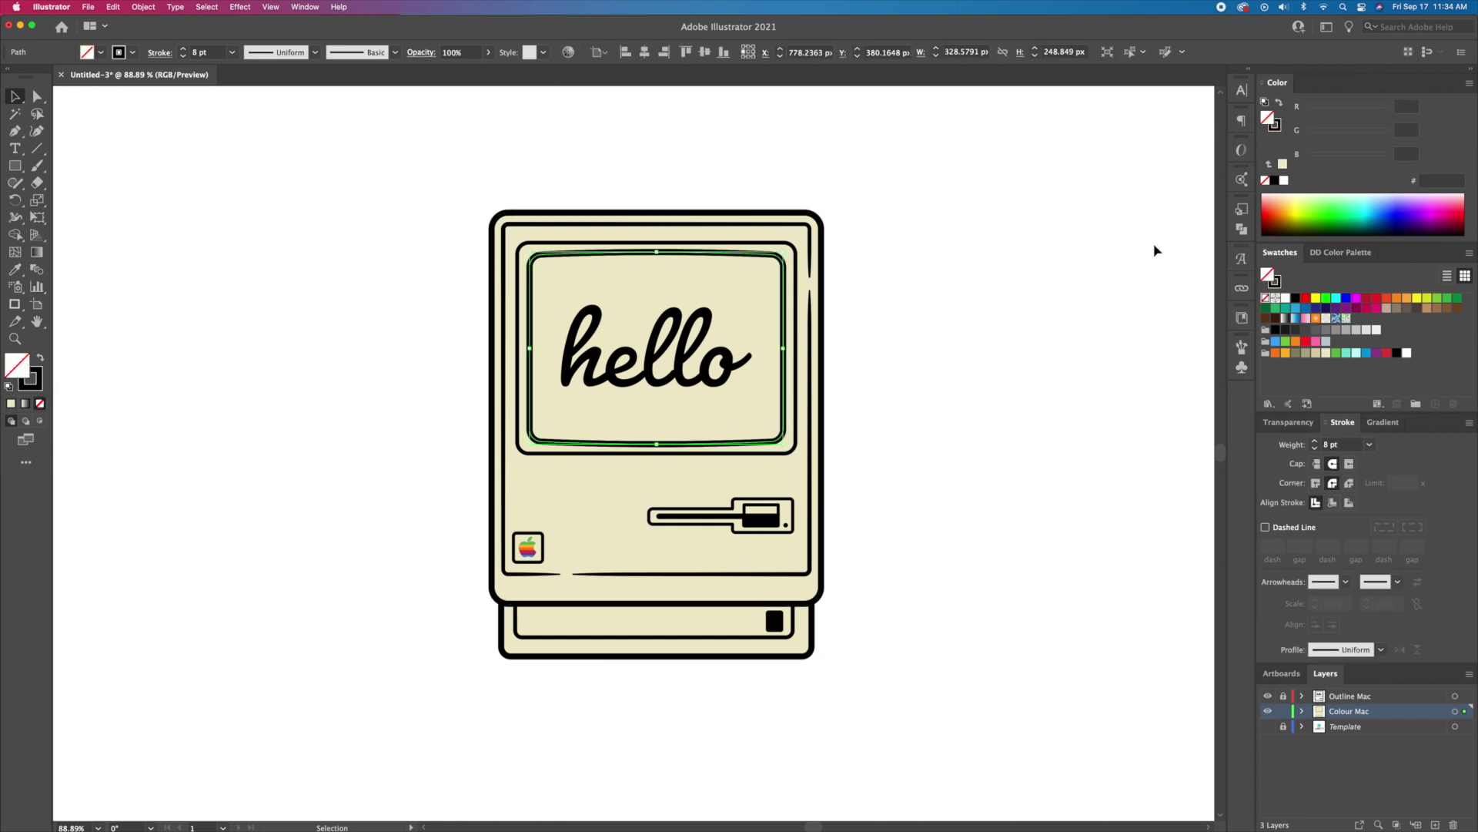
pyautogui.click(1279, 102)
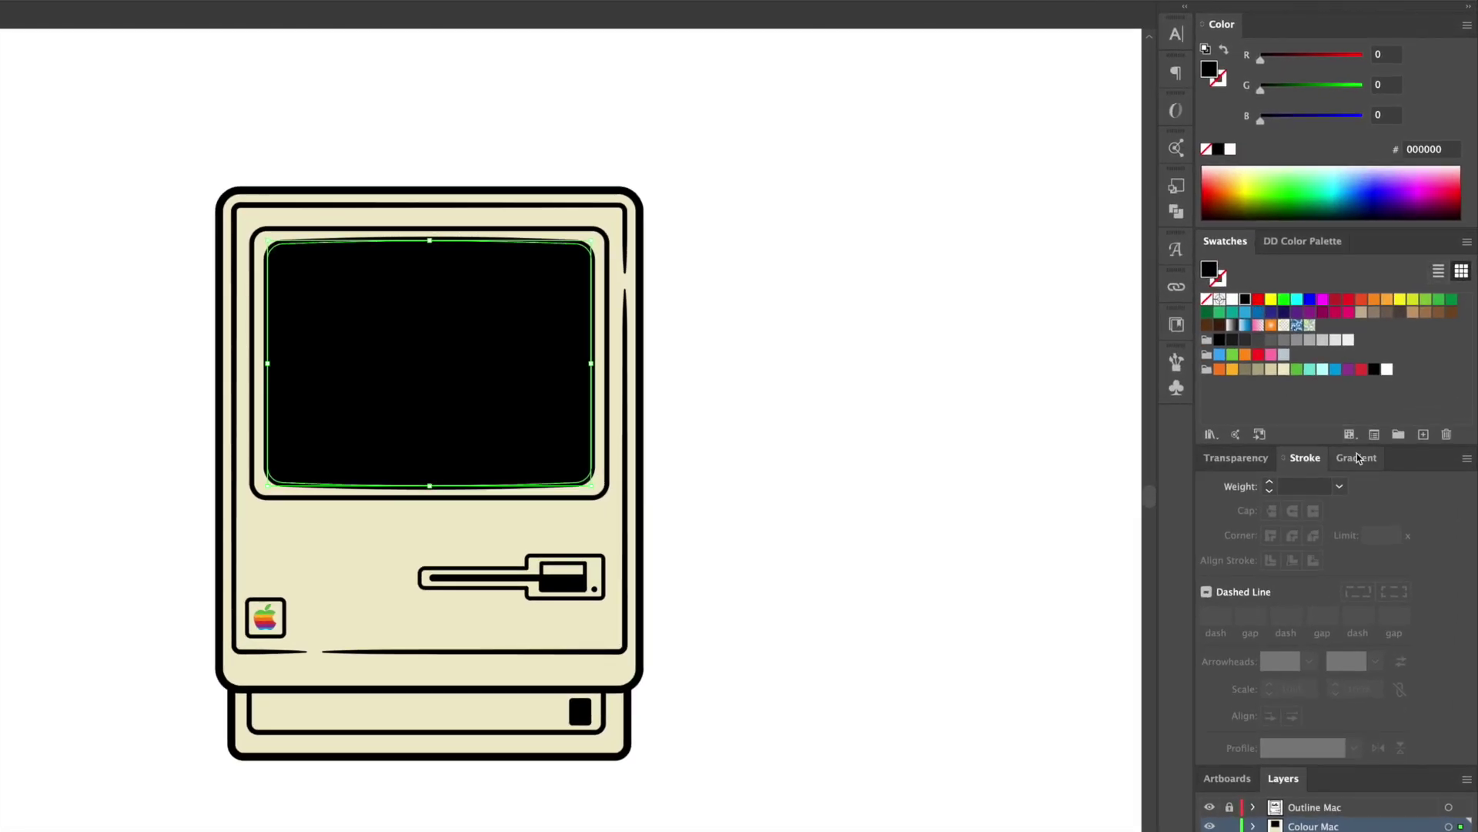
pyautogui.click(1357, 457)
pyautogui.click(1290, 488)
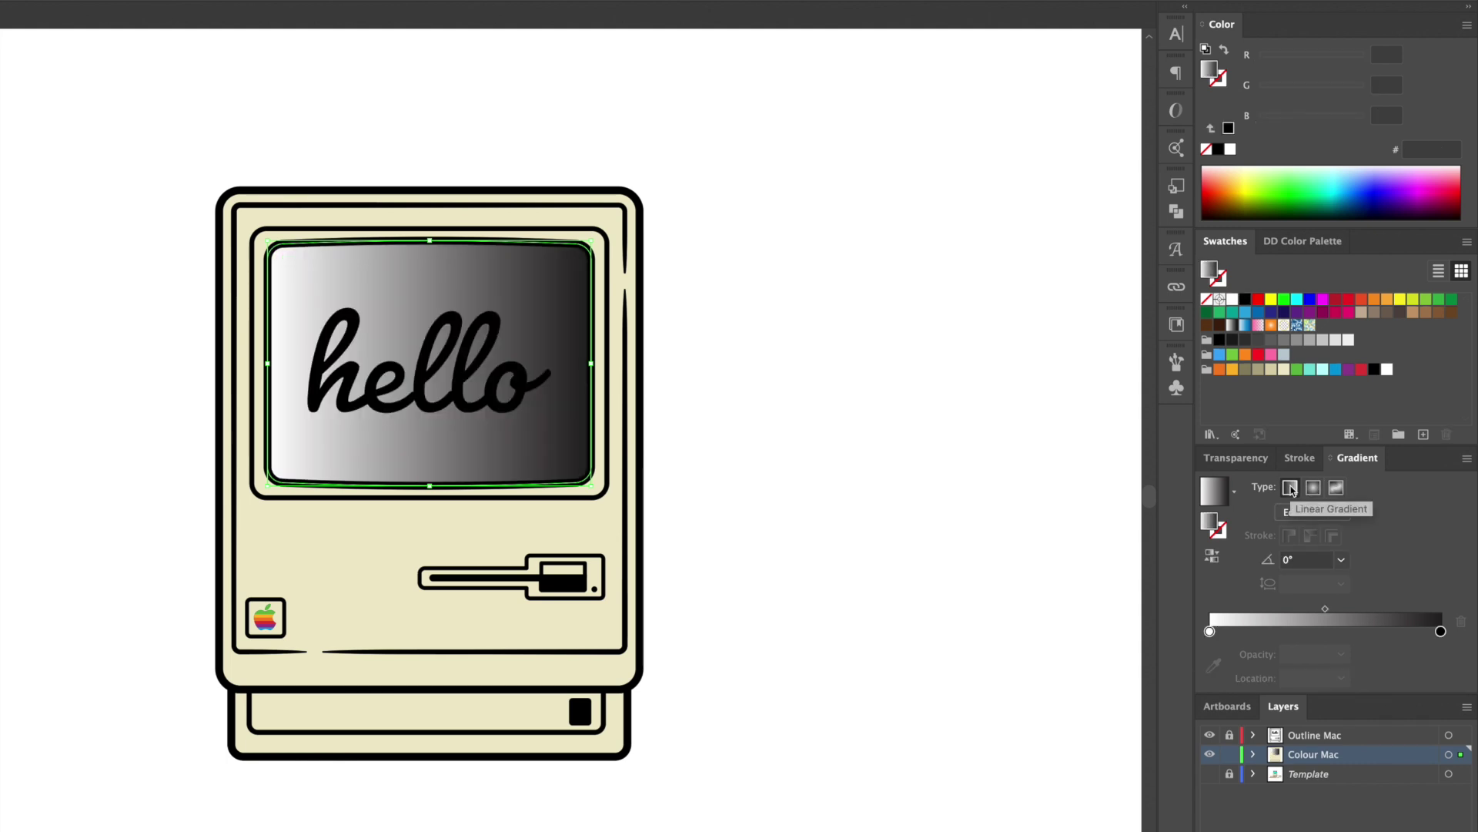
pyautogui.moveTo(1210, 632); pyautogui.dragTo(1209, 631)
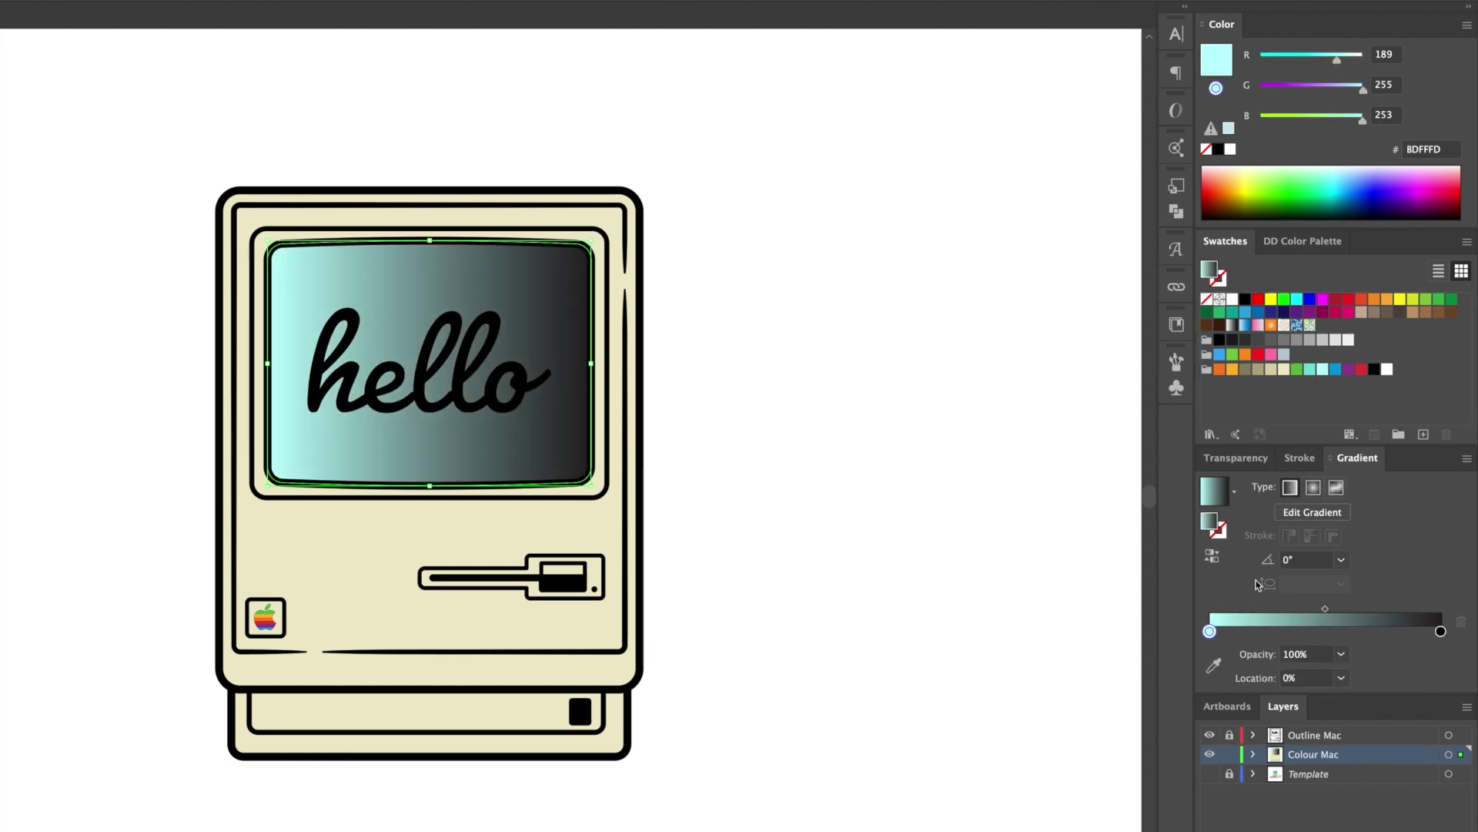
pyautogui.moveTo(1315, 375); pyautogui.dragTo(1441, 633)
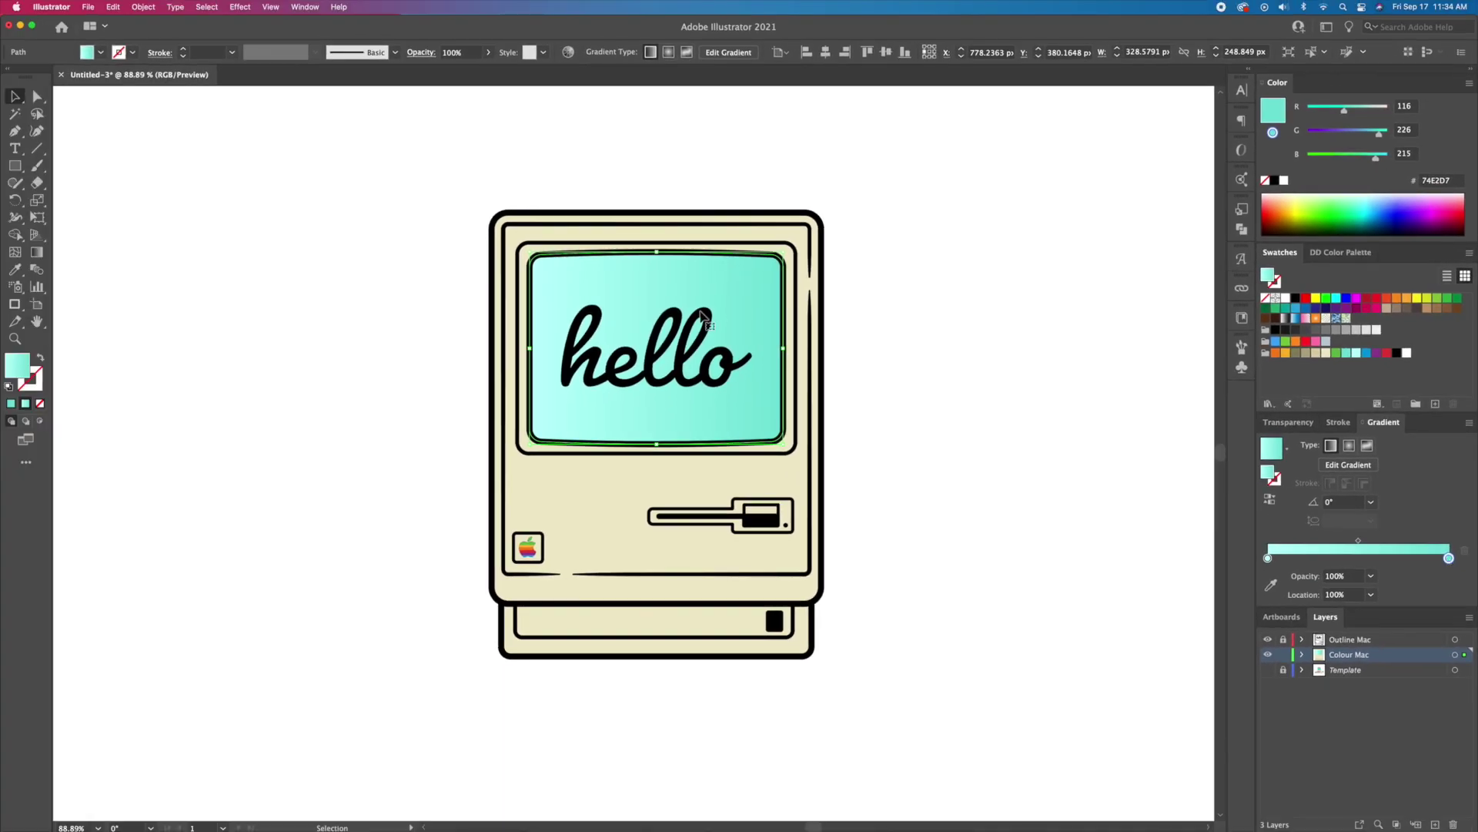
# Redirect the screen's gradient vertically at -90°, with the pale aqua at the upper edge
pyautogui.press('g')
pyautogui.moveTo(655, 251); pyautogui.dragTo(656, 418)
pyautogui.press('v')
pyautogui.click(895, 393)
# Fill the base's inner panel with dark beige R=178 G=170 B=134 and the surrounding base with DBD3AD
pyautogui.click(793, 616)
pyautogui.click(1279, 104)
pyautogui.click(1305, 353)
pyautogui.click(881, 590)
pyautogui.click(803, 625)
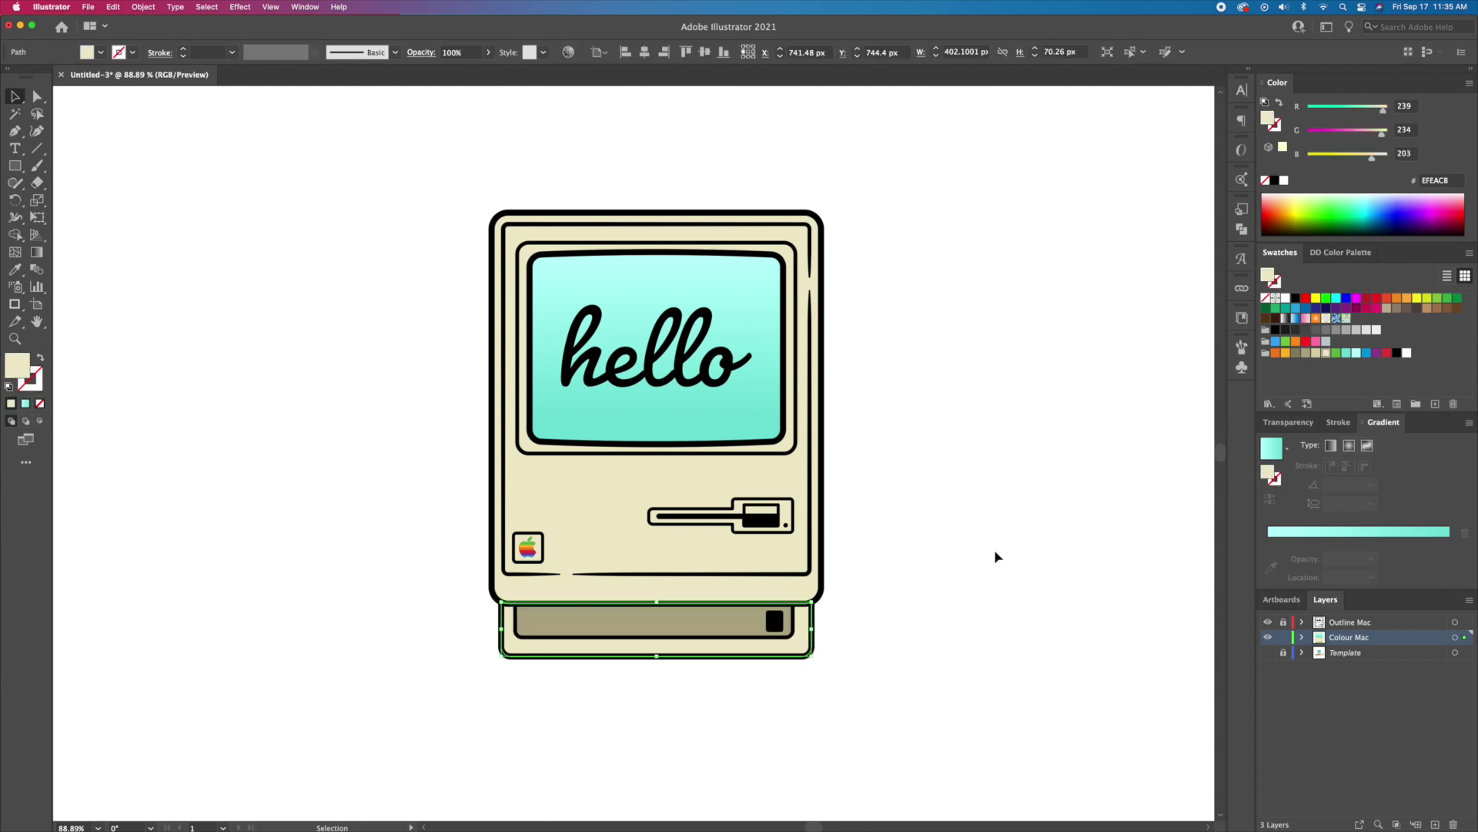
pyautogui.click(1314, 354)
pyautogui.click(1064, 379)
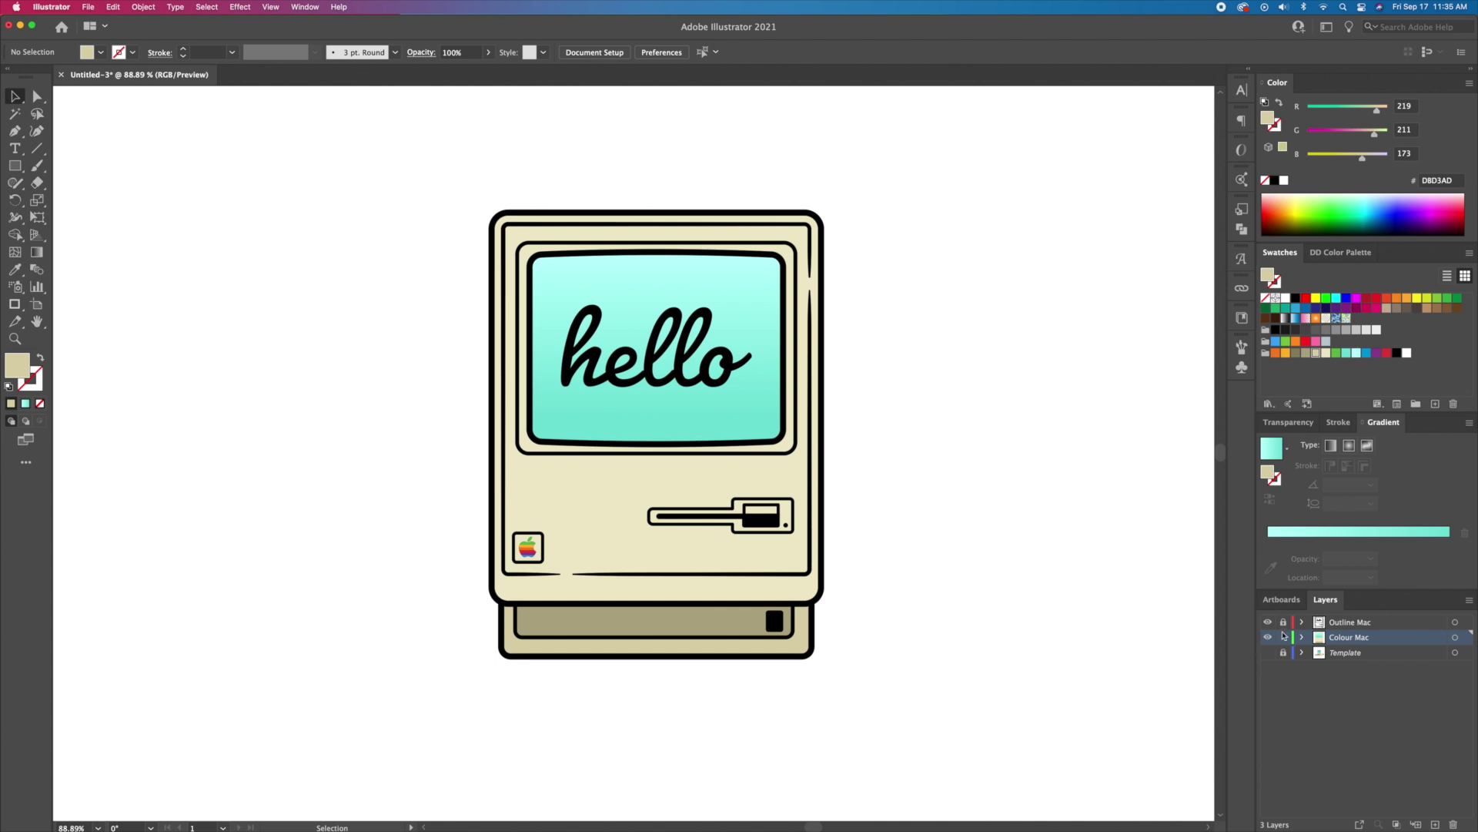
# Turn the screen bezel, disk drive outline and badge square into strokeless DBD3AD shapes and move them to the Colour Mac layer
pyautogui.click(796, 459)
pyautogui.keyDown('shift'); pyautogui.click(796, 508); pyautogui.keyUp('shift')
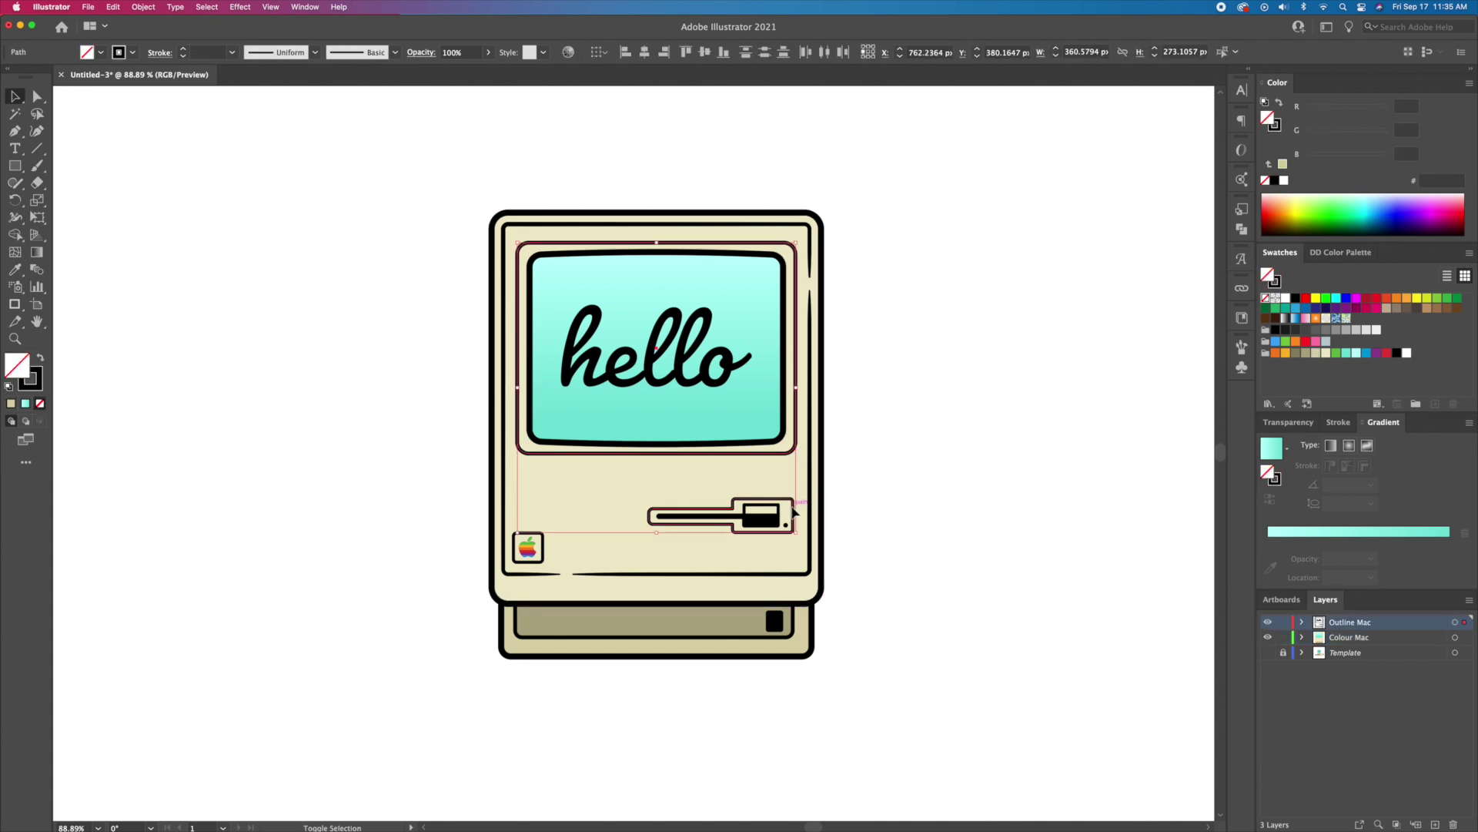
pyautogui.keyDown('shift'); pyautogui.click(544, 565); pyautogui.keyUp('shift')
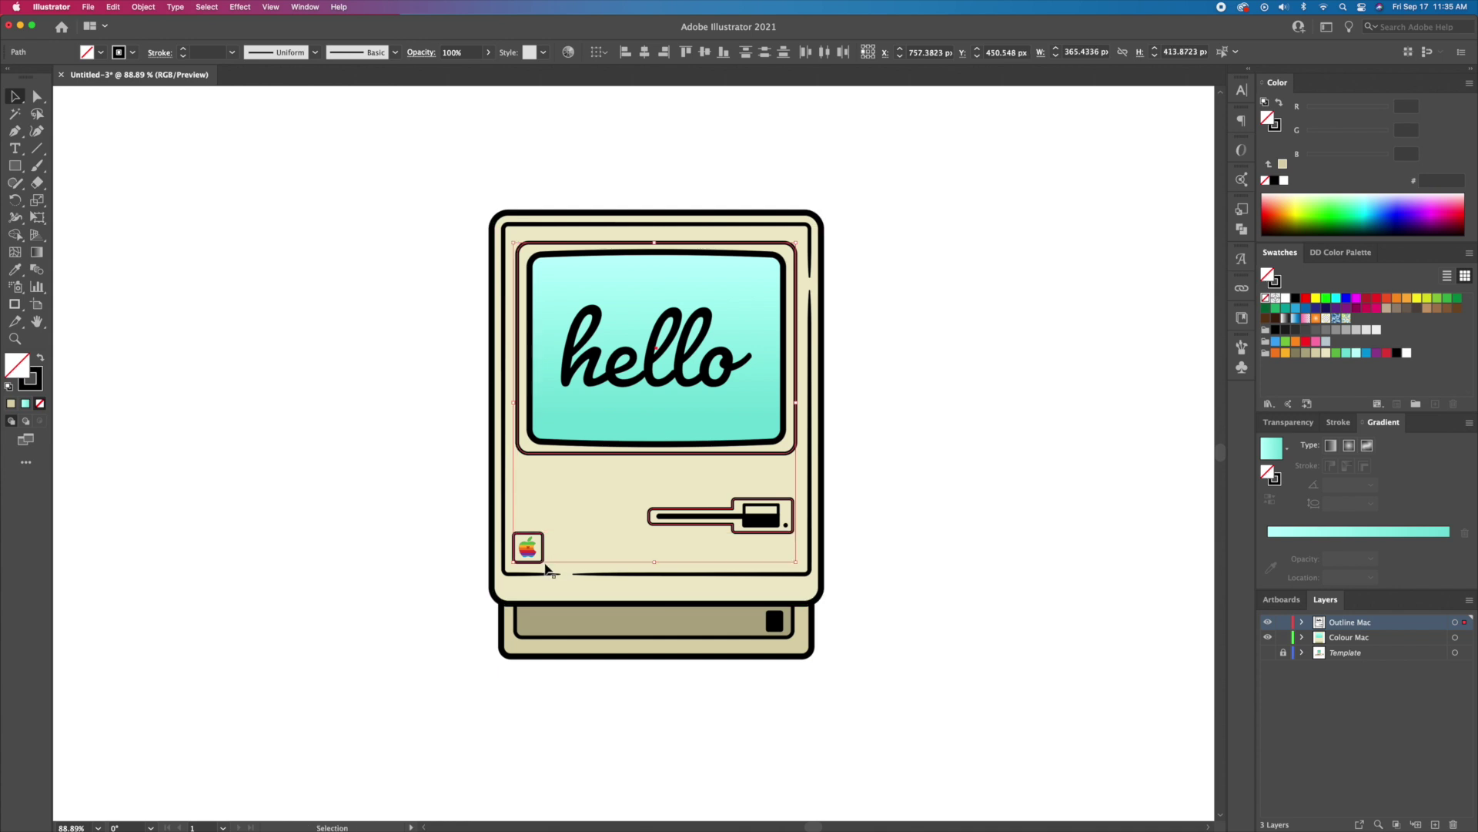
pyautogui.click(1280, 104)
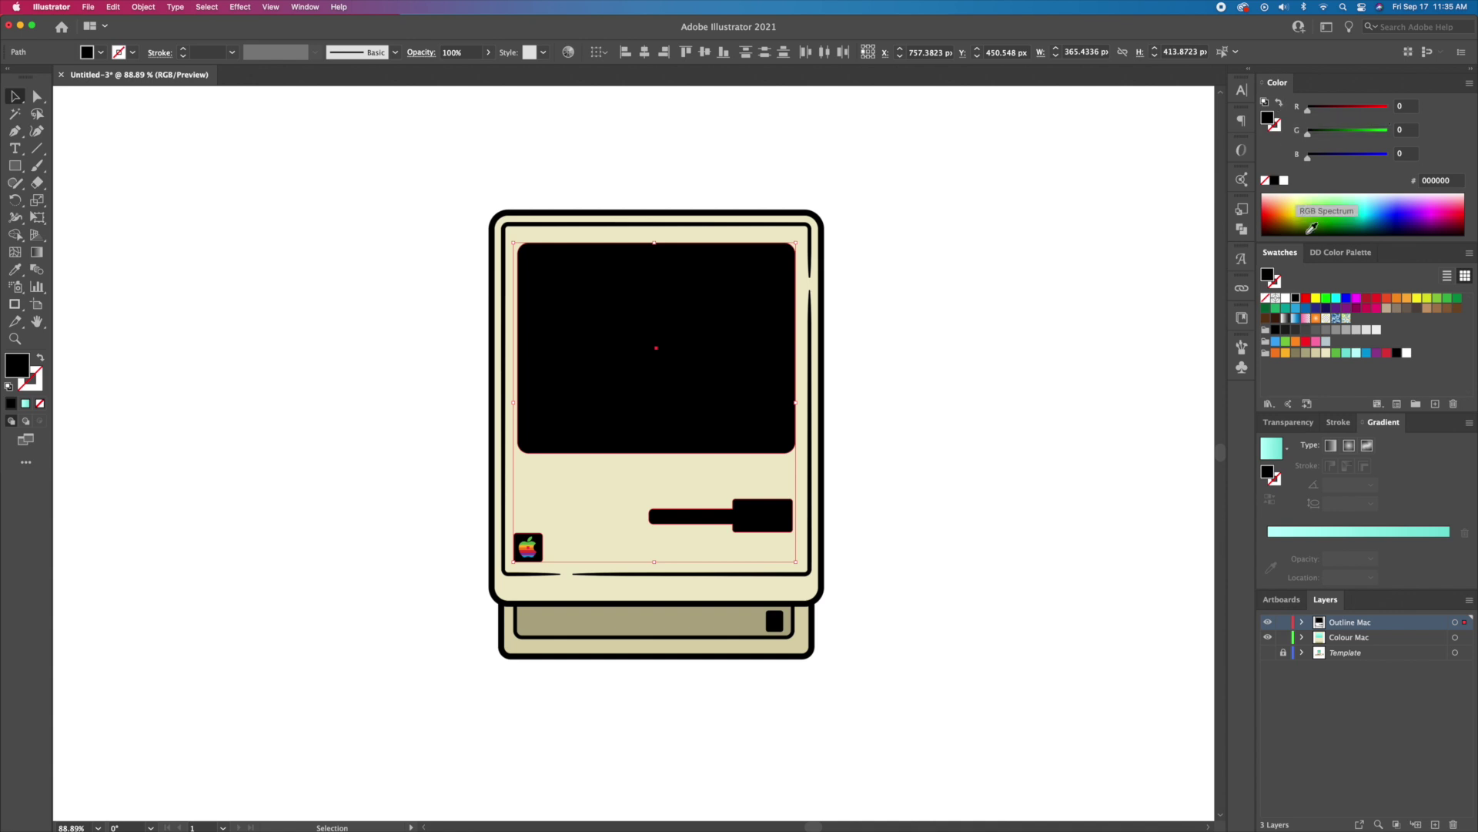
pyautogui.click(1315, 355)
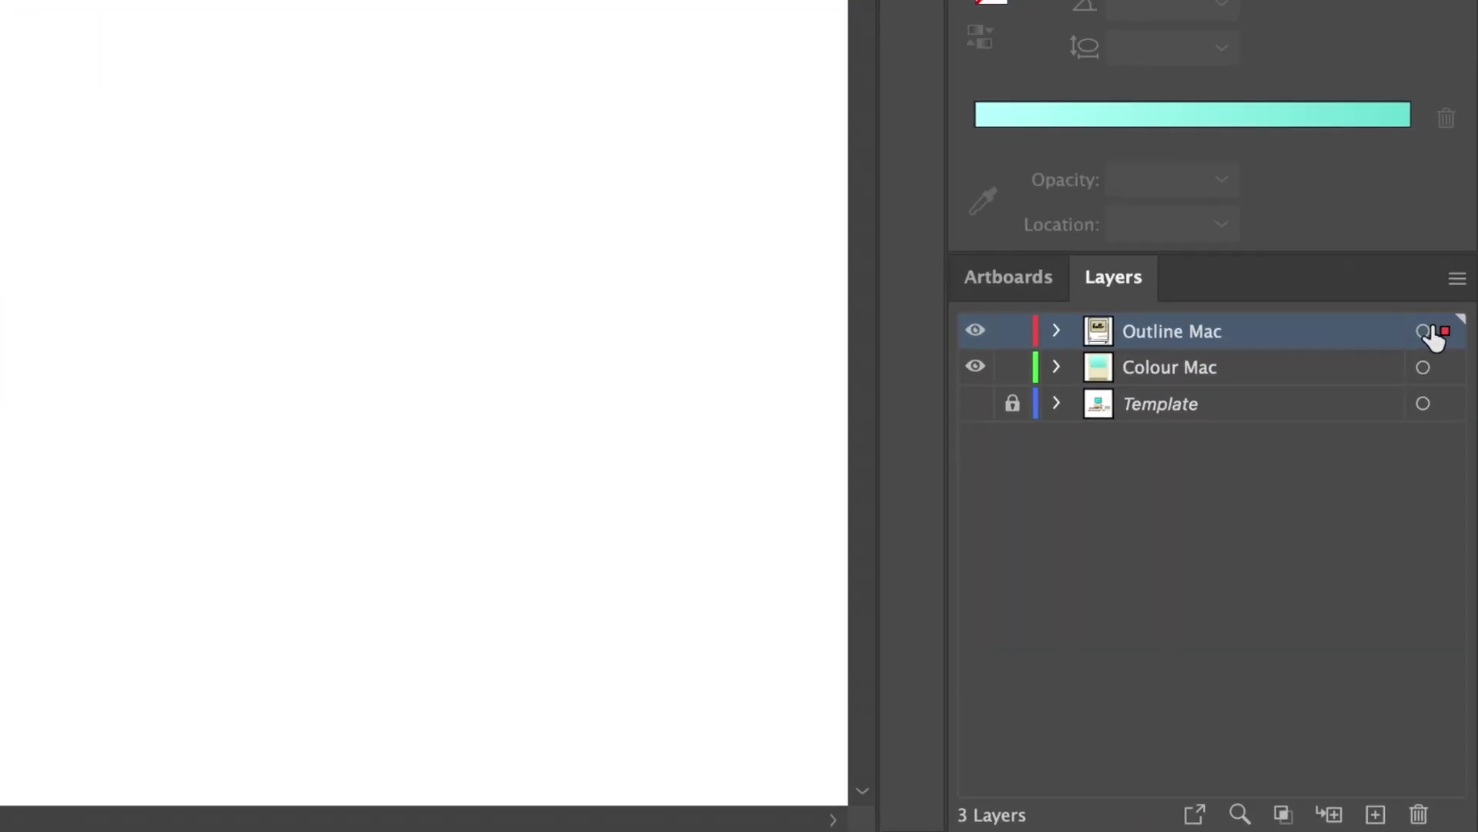
pyautogui.moveTo(1448, 379); pyautogui.dragTo(1448, 378)
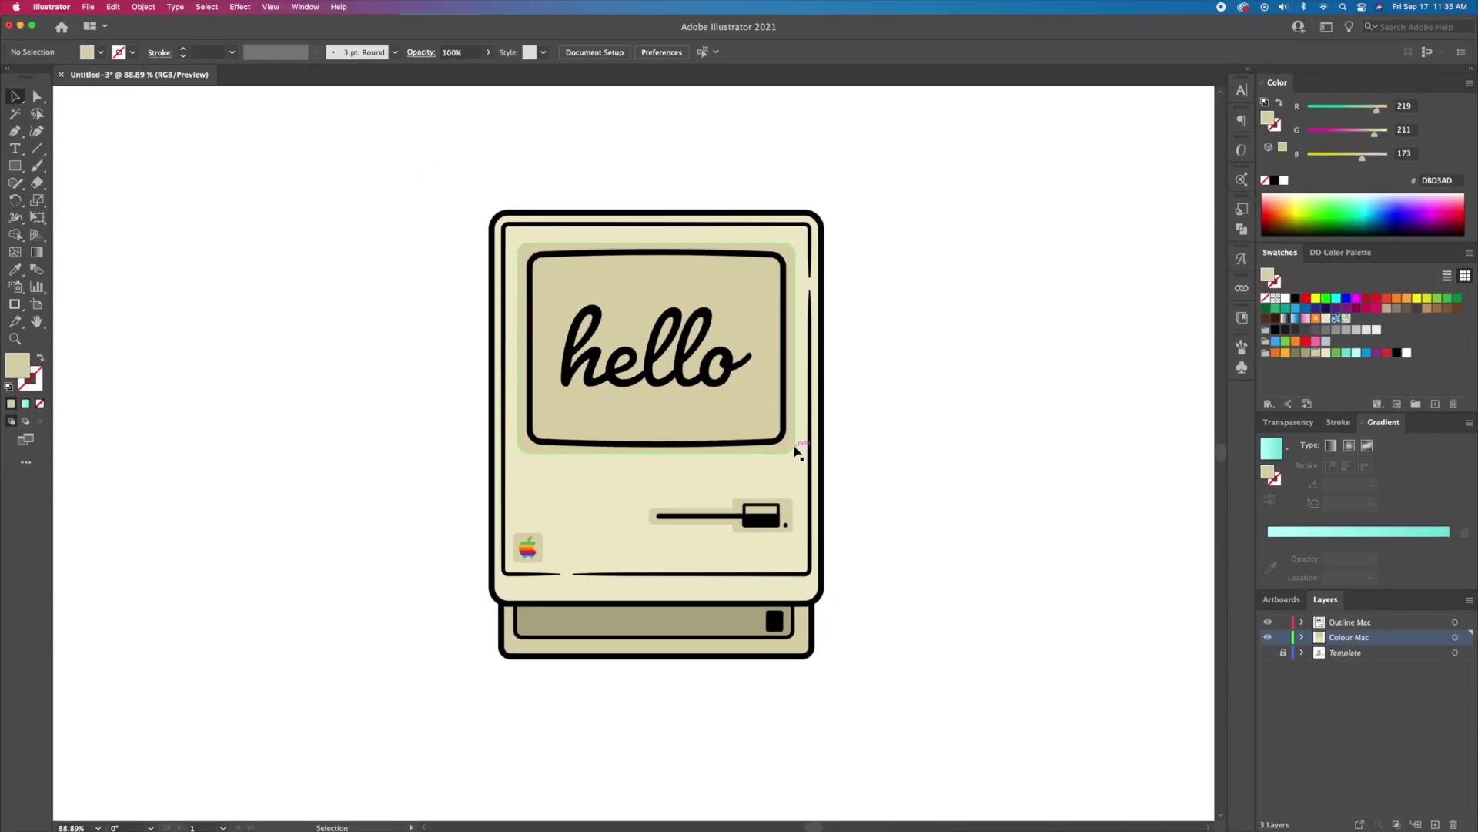
# Send the beige screen bezel to the back of the Colour Mac layer, followed by the cream body shape
pyautogui.rightClick(789, 451)
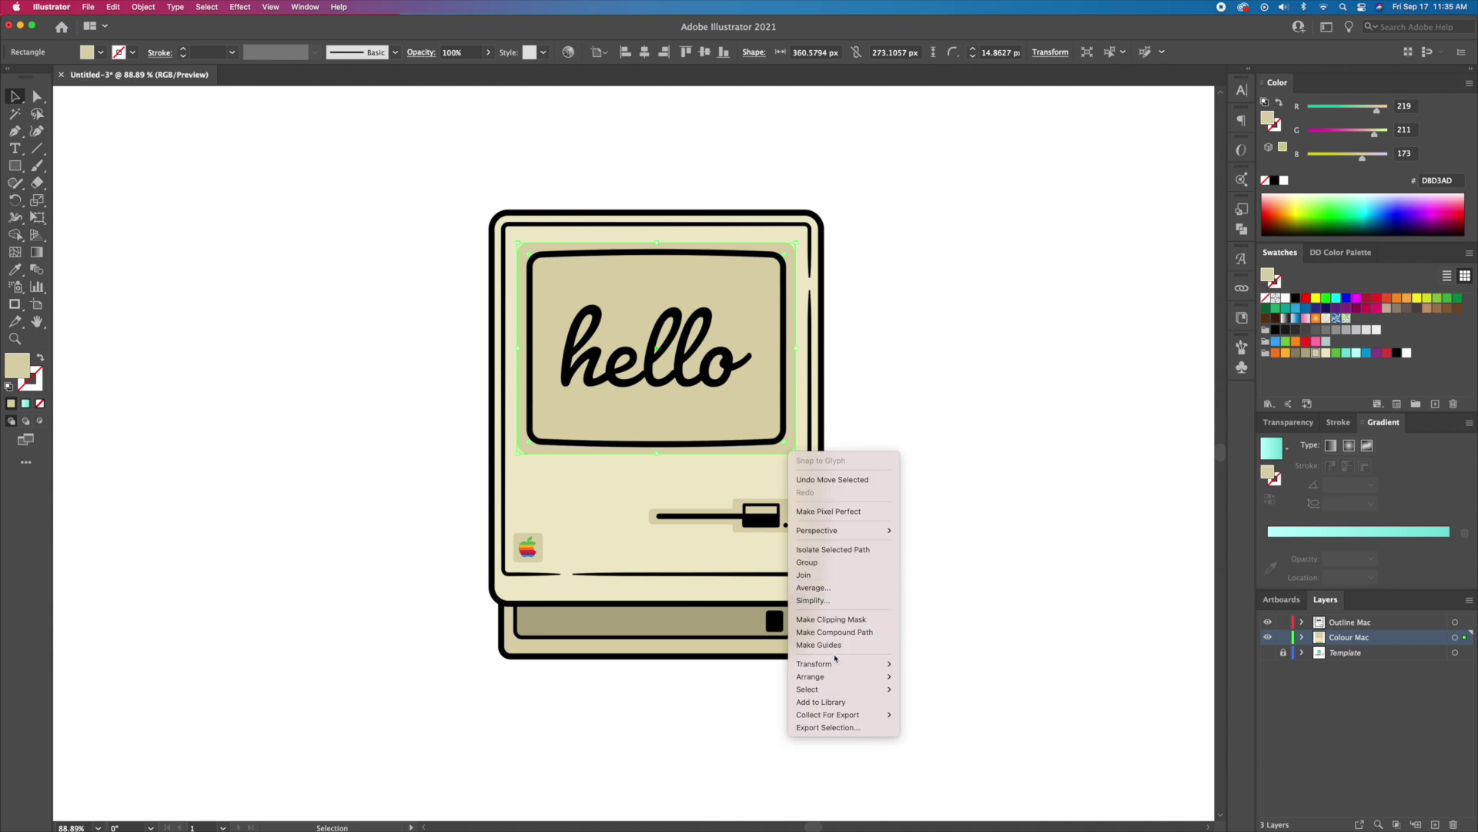
pyautogui.moveTo(839, 676)
pyautogui.click(936, 714)
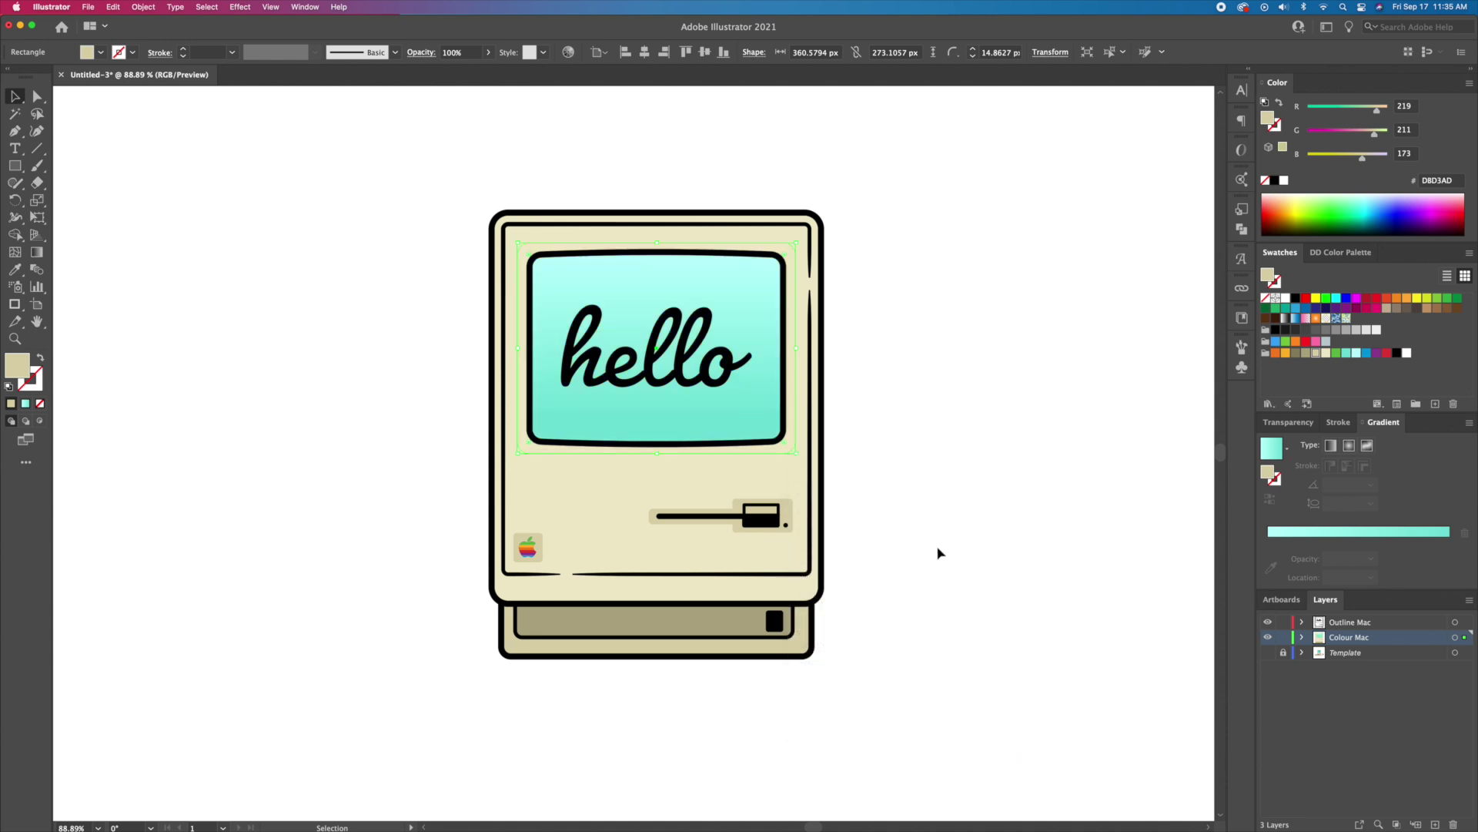
pyautogui.click(885, 541)
pyautogui.click(776, 487)
pyautogui.rightClick(775, 486)
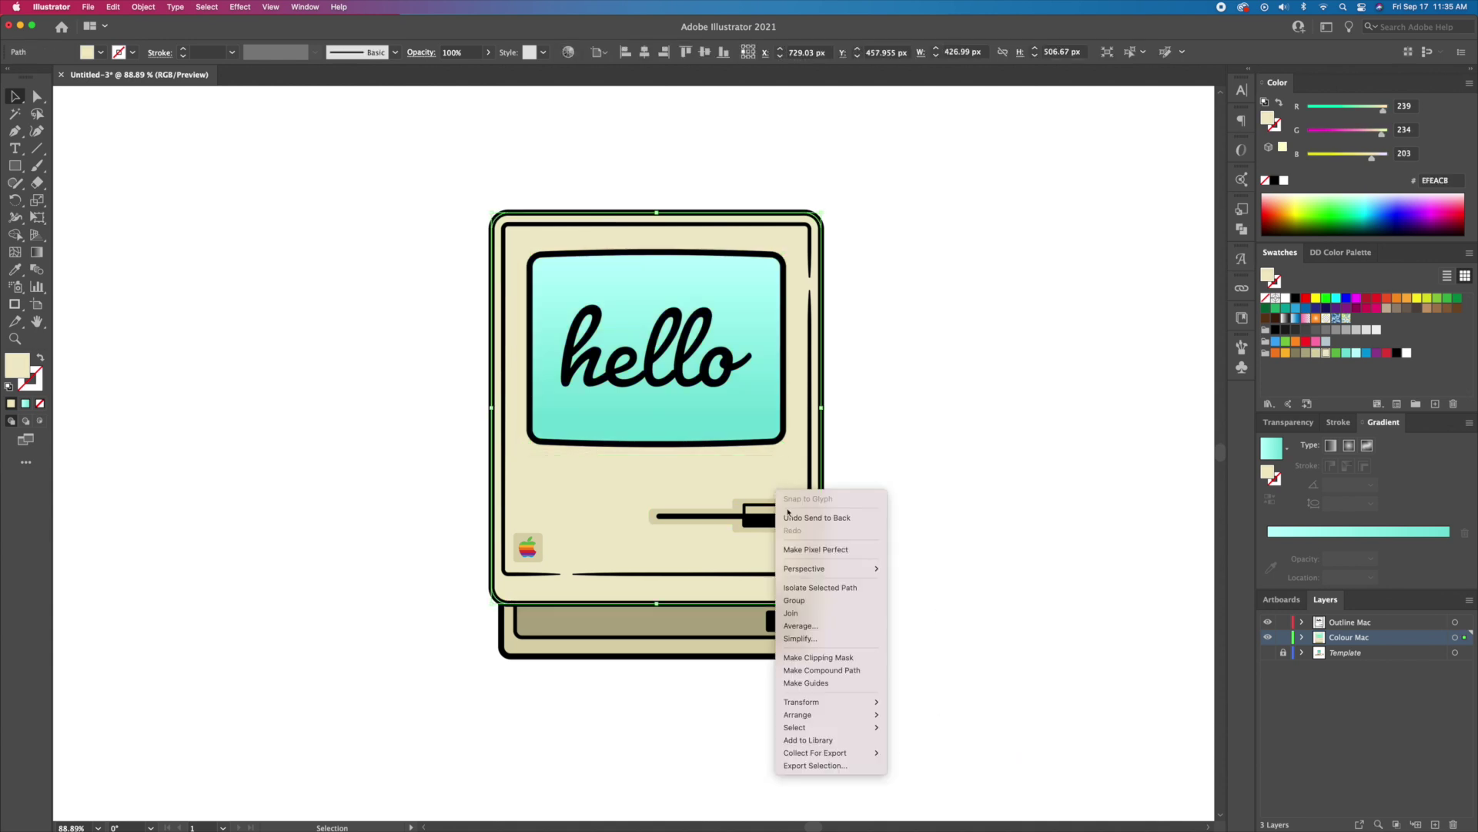
pyautogui.moveTo(839, 714)
pyautogui.click(906, 740)
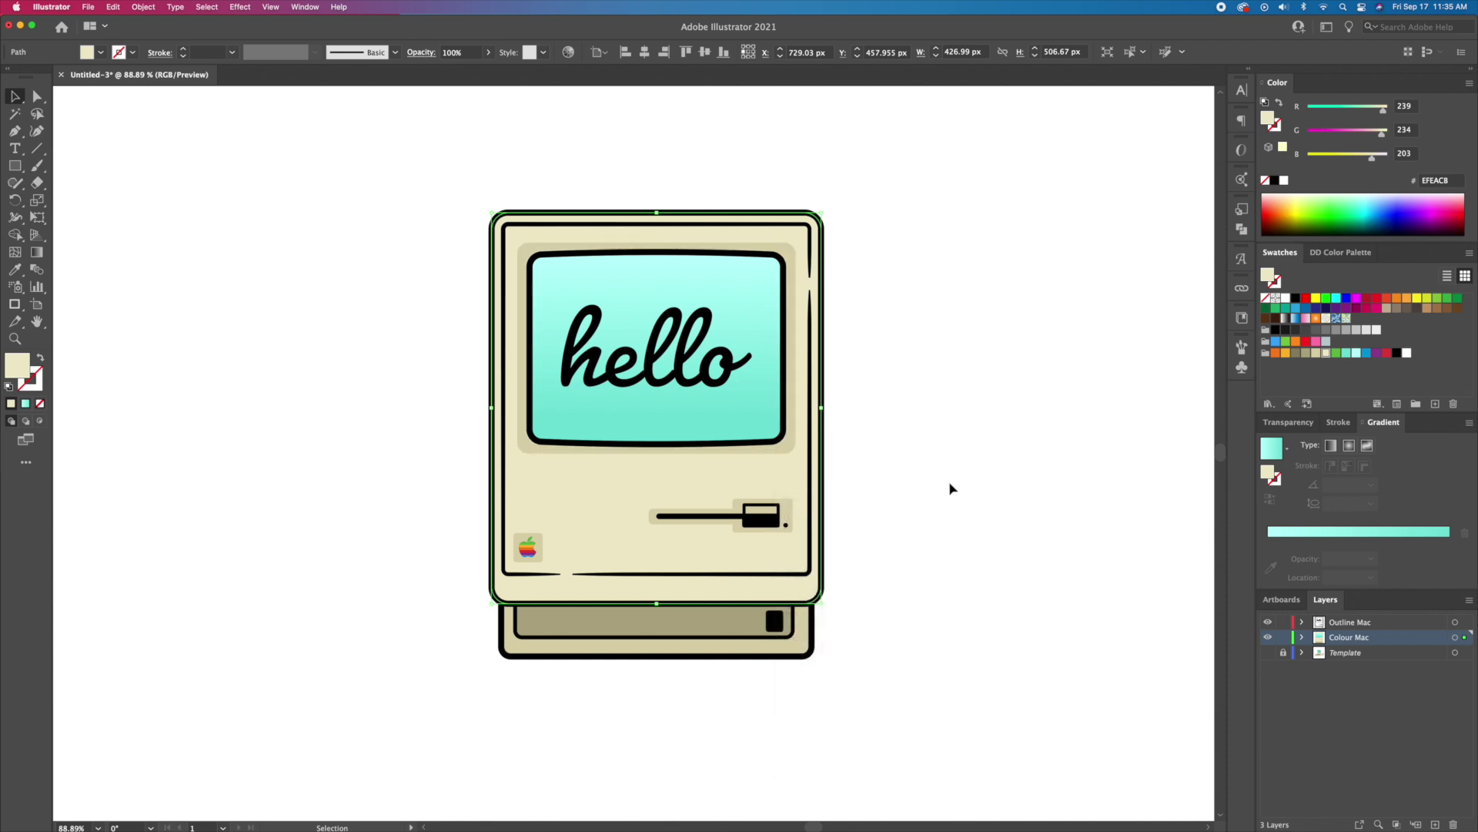
pyautogui.click(904, 483)
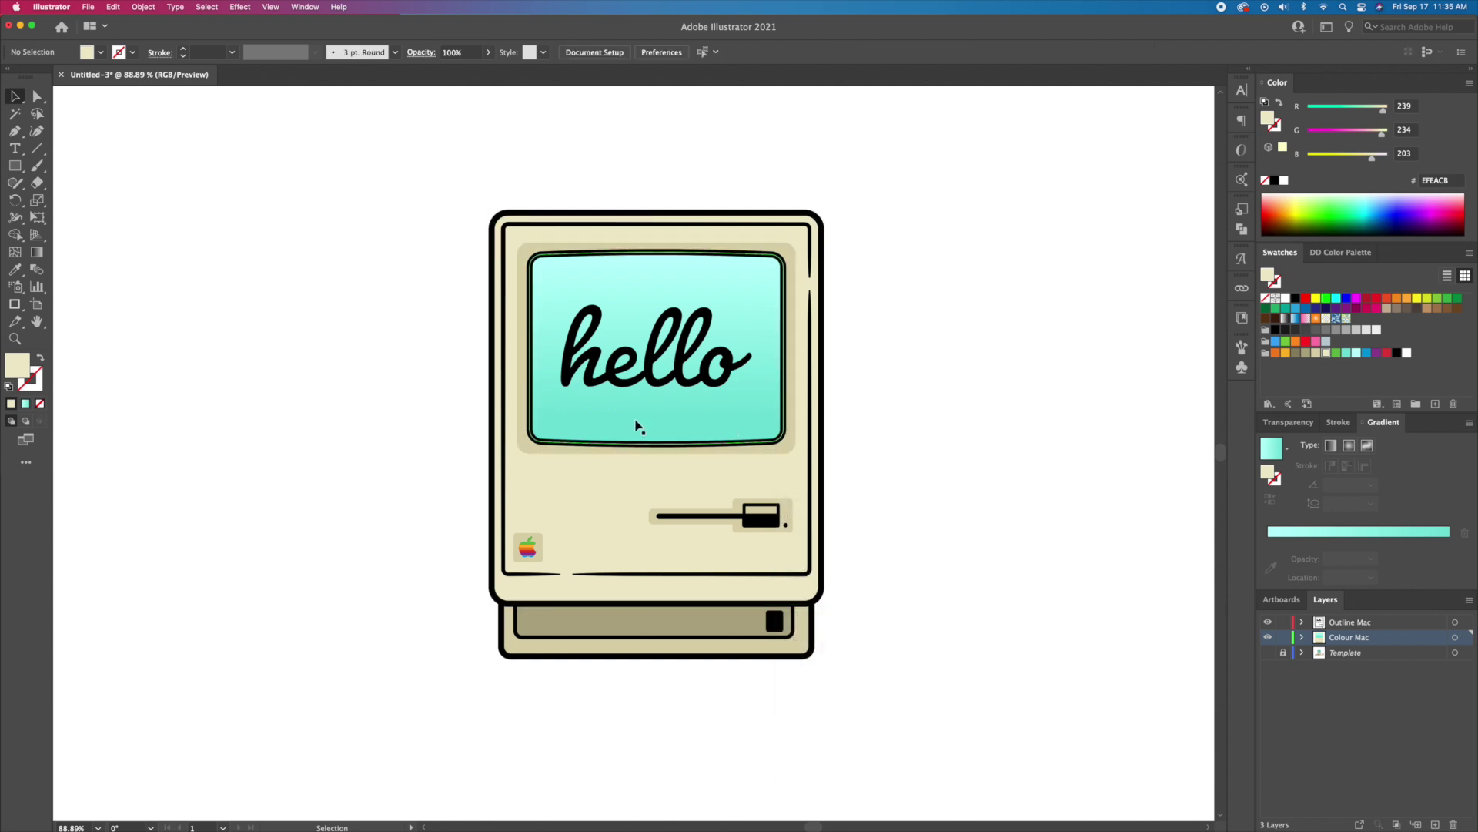
# Copy the cream body shape and paste two copies of it directly in front
pyautogui.press('z')
pyautogui.moveTo(683, 441); pyautogui.dragTo(753, 455)
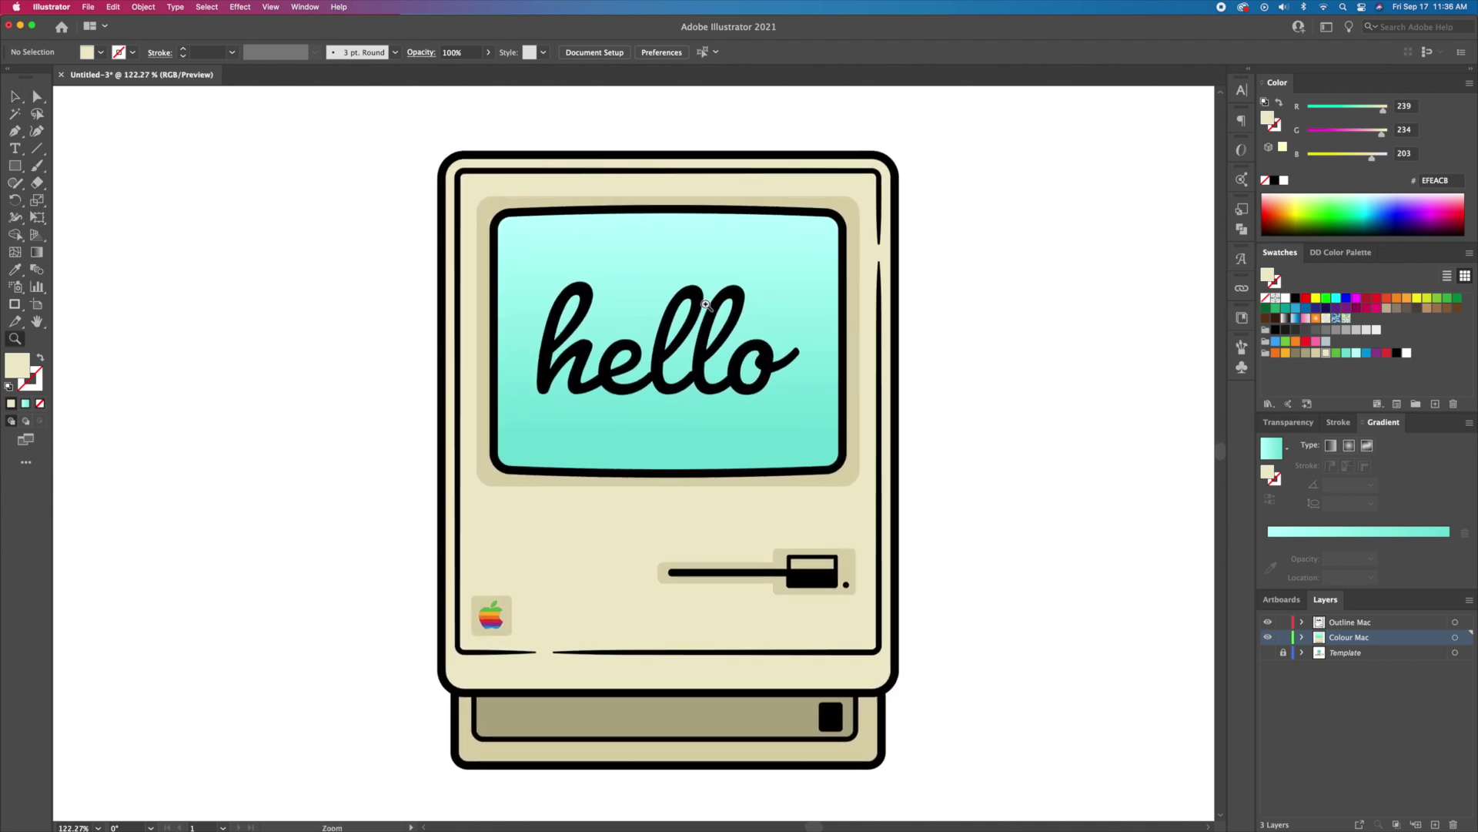
pyautogui.press('v')
pyautogui.click(609, 556)
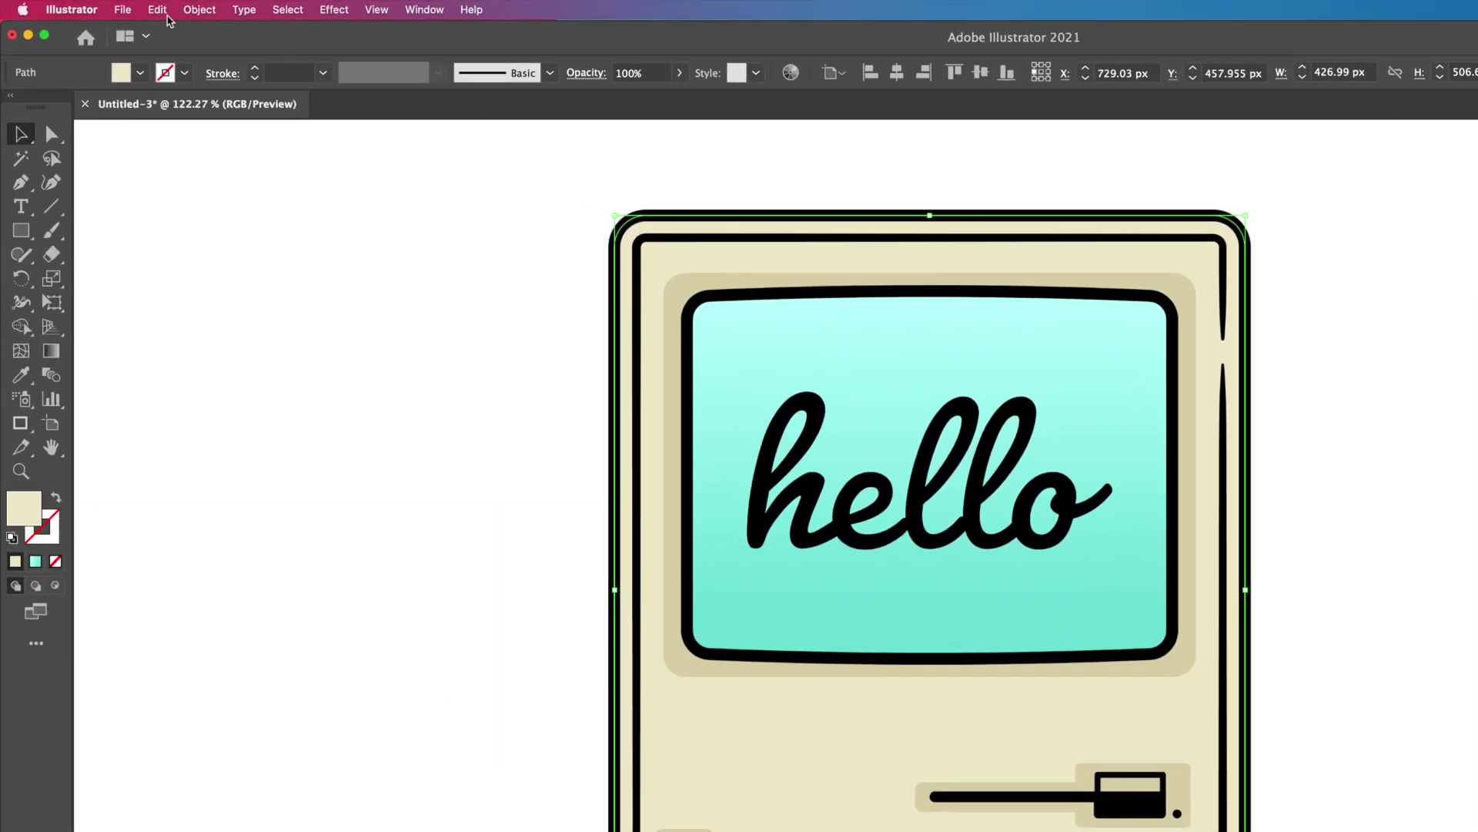
pyautogui.click(130, 7)
pyautogui.moveTo(158, 9)
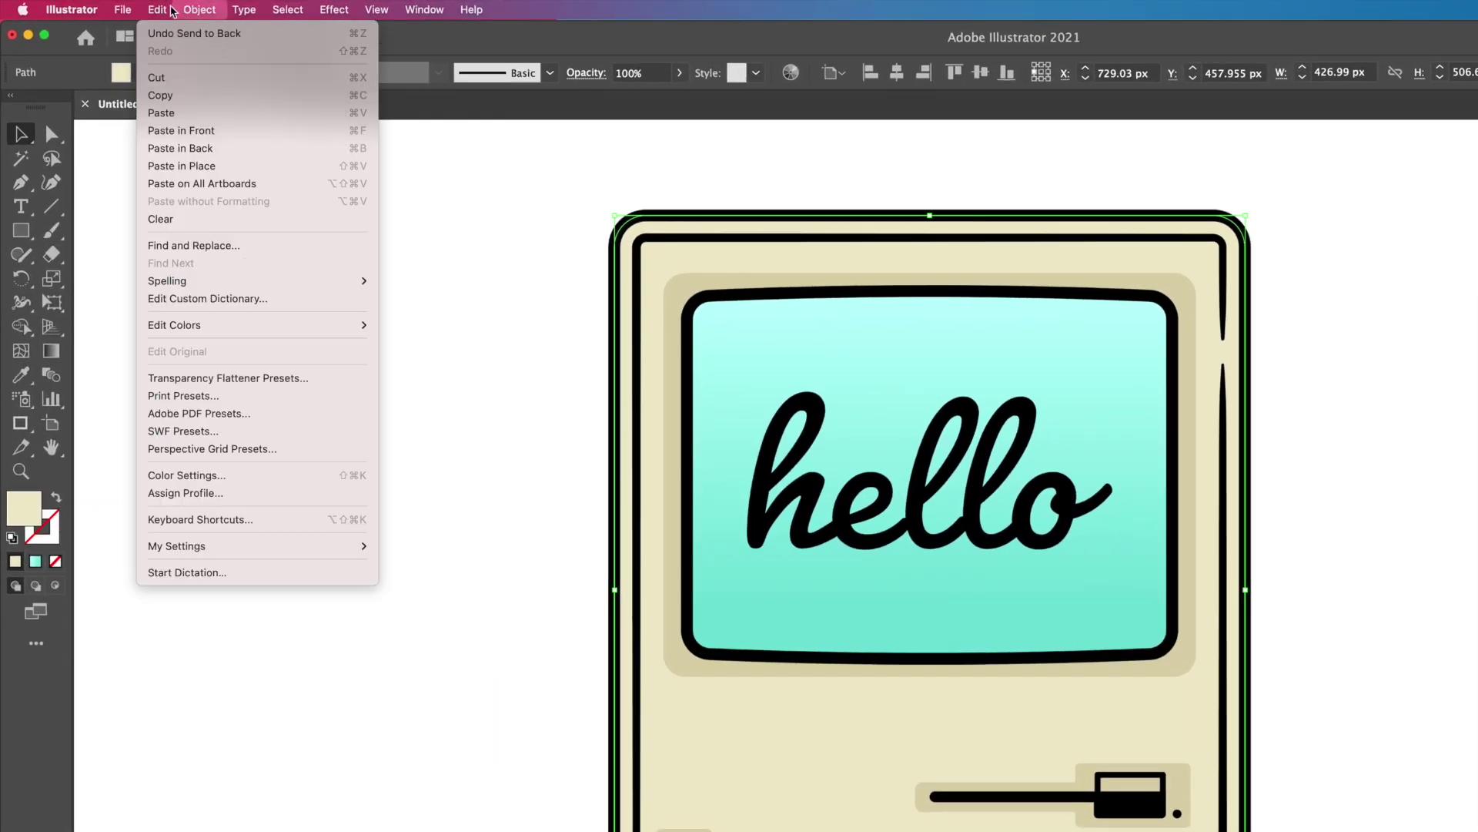
pyautogui.click(181, 93)
pyautogui.click(158, 10)
pyautogui.click(186, 132)
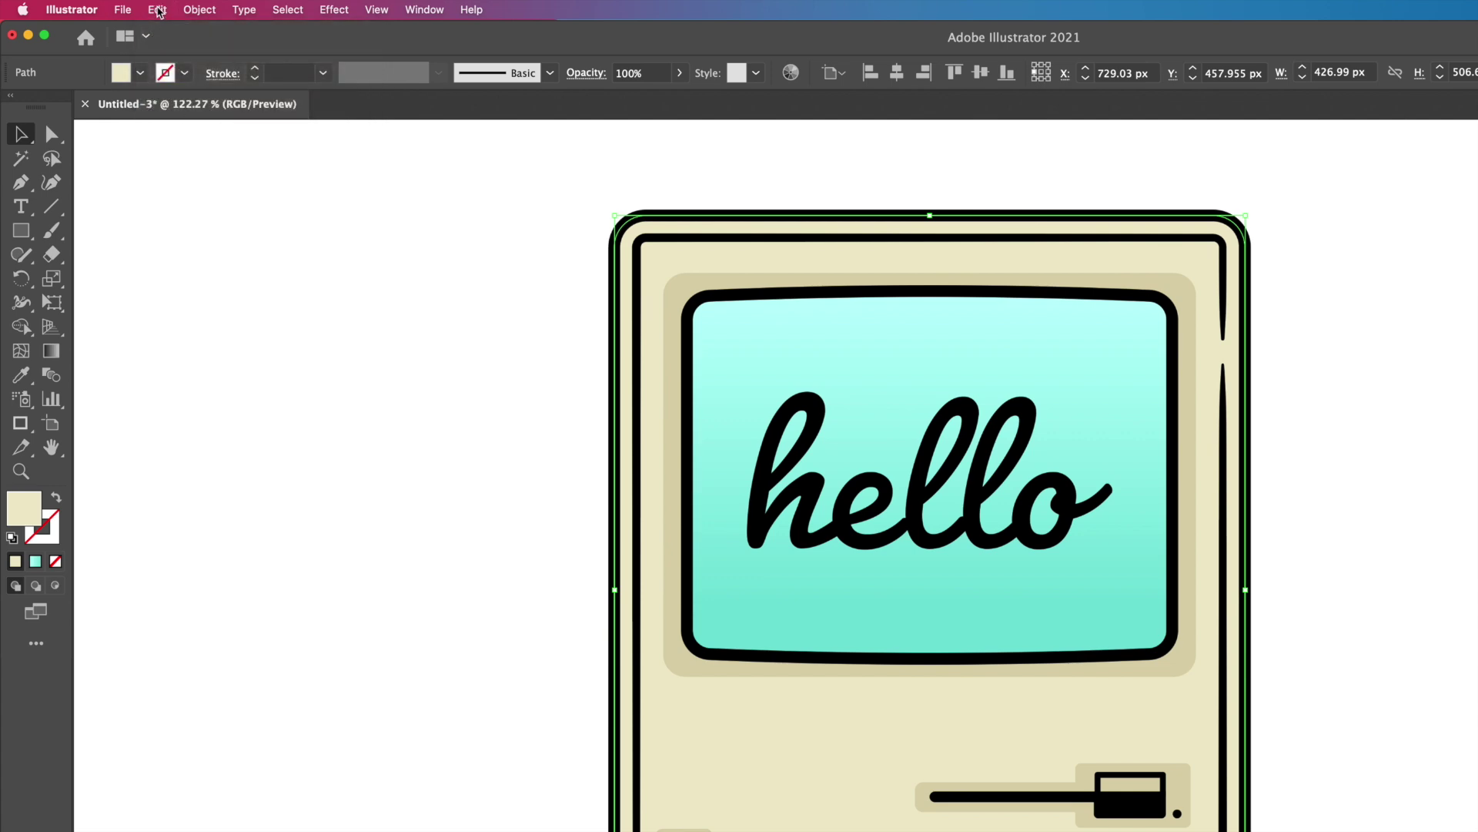
pyautogui.click(157, 10)
pyautogui.click(188, 132)
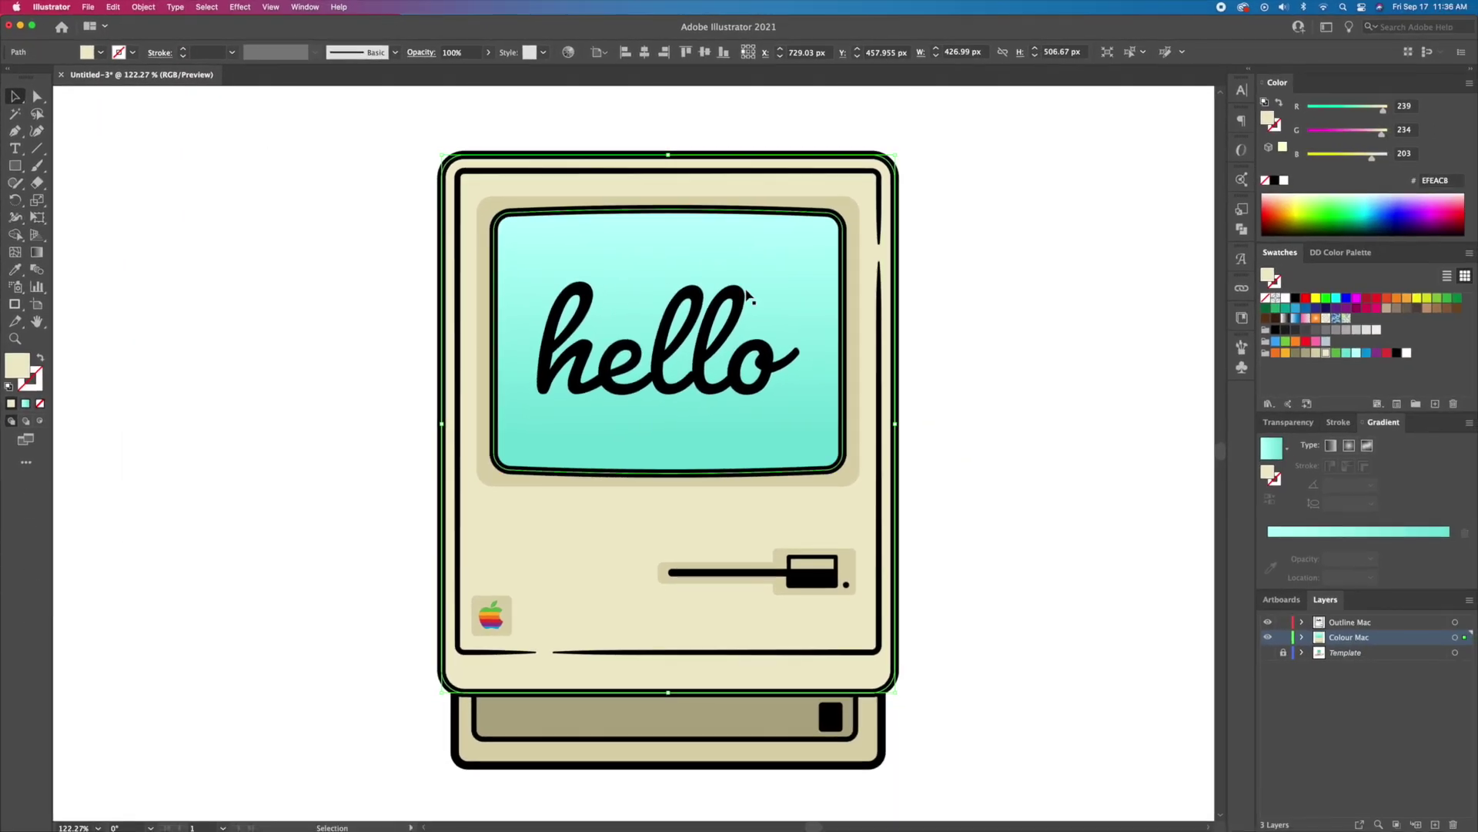
# Nudge the frontmost copy of the cream body straight up by about 38 px
pyautogui.press('Up')
pyautogui.press('Up')
pyautogui.press('Up')
pyautogui.press('Up')
pyautogui.press('Up')
pyautogui.press('Up')
pyautogui.press('Up')
pyautogui.press('Up')
pyautogui.press('Up')
pyautogui.press('Up')
pyautogui.press('Up')
pyautogui.press('Up')
pyautogui.press('Up')
pyautogui.press('Up')
pyautogui.press('Up')
pyautogui.press('Up')
pyautogui.press('Up')
pyautogui.press('Up')
pyautogui.press('Up')
pyautogui.press('Up')
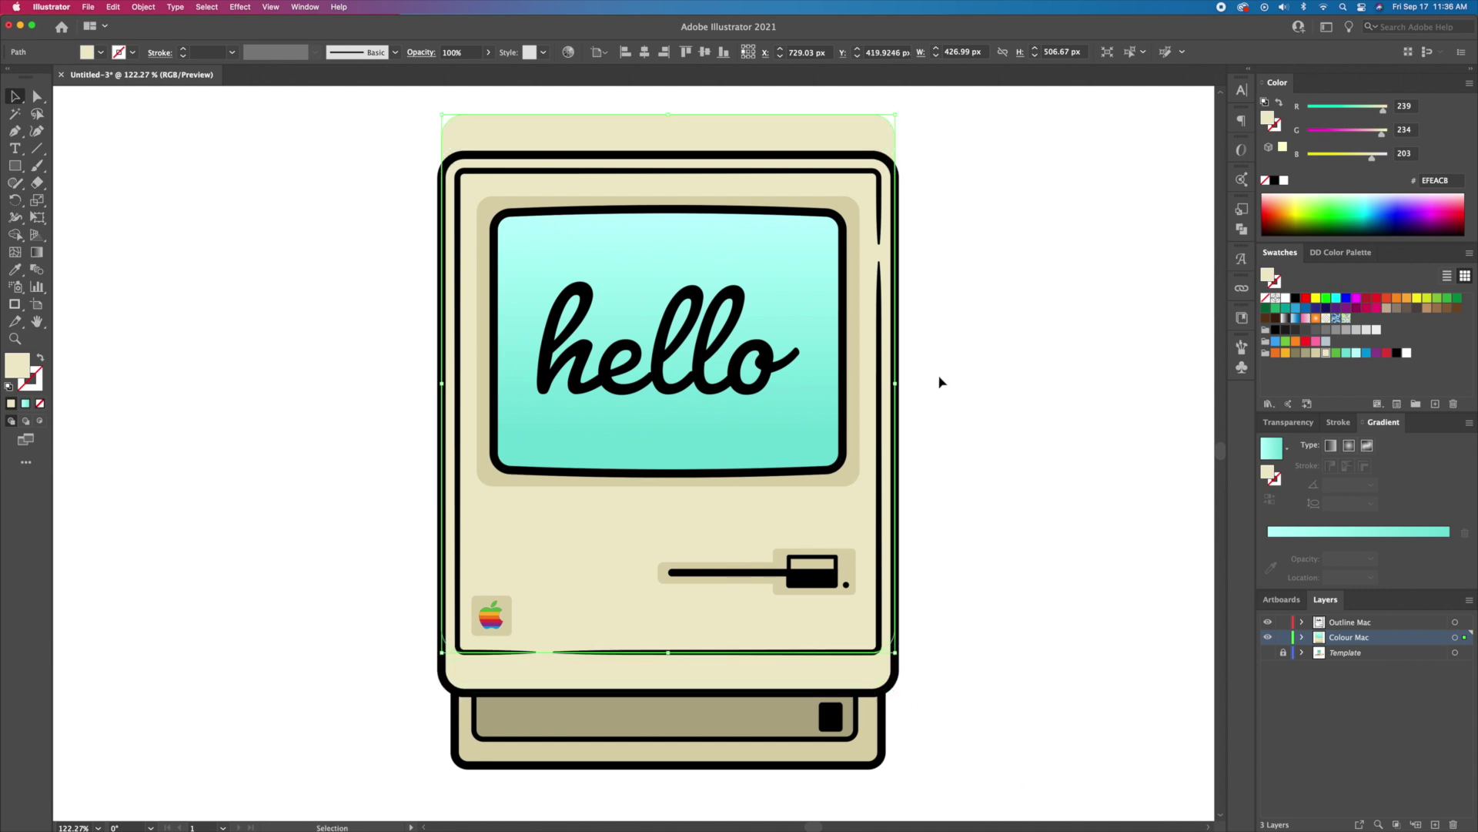
# Use Shape Builder to remove the offset copy and its overlap, leaving only a strip along the body's lower edge
pyautogui.keyDown('shift'); pyautogui.click(846, 680); pyautogui.keyUp('shift')
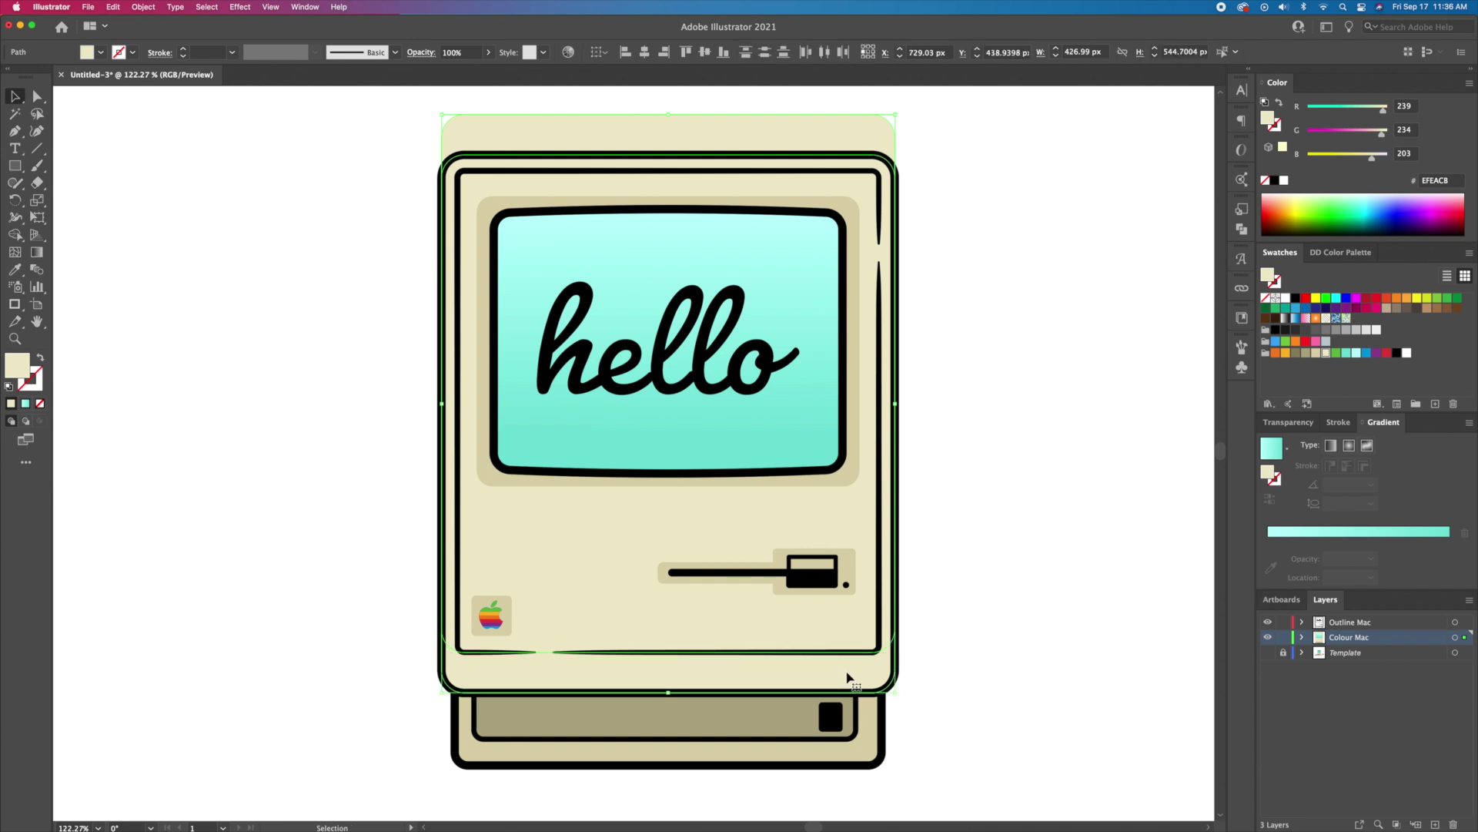
pyautogui.click(15, 235)
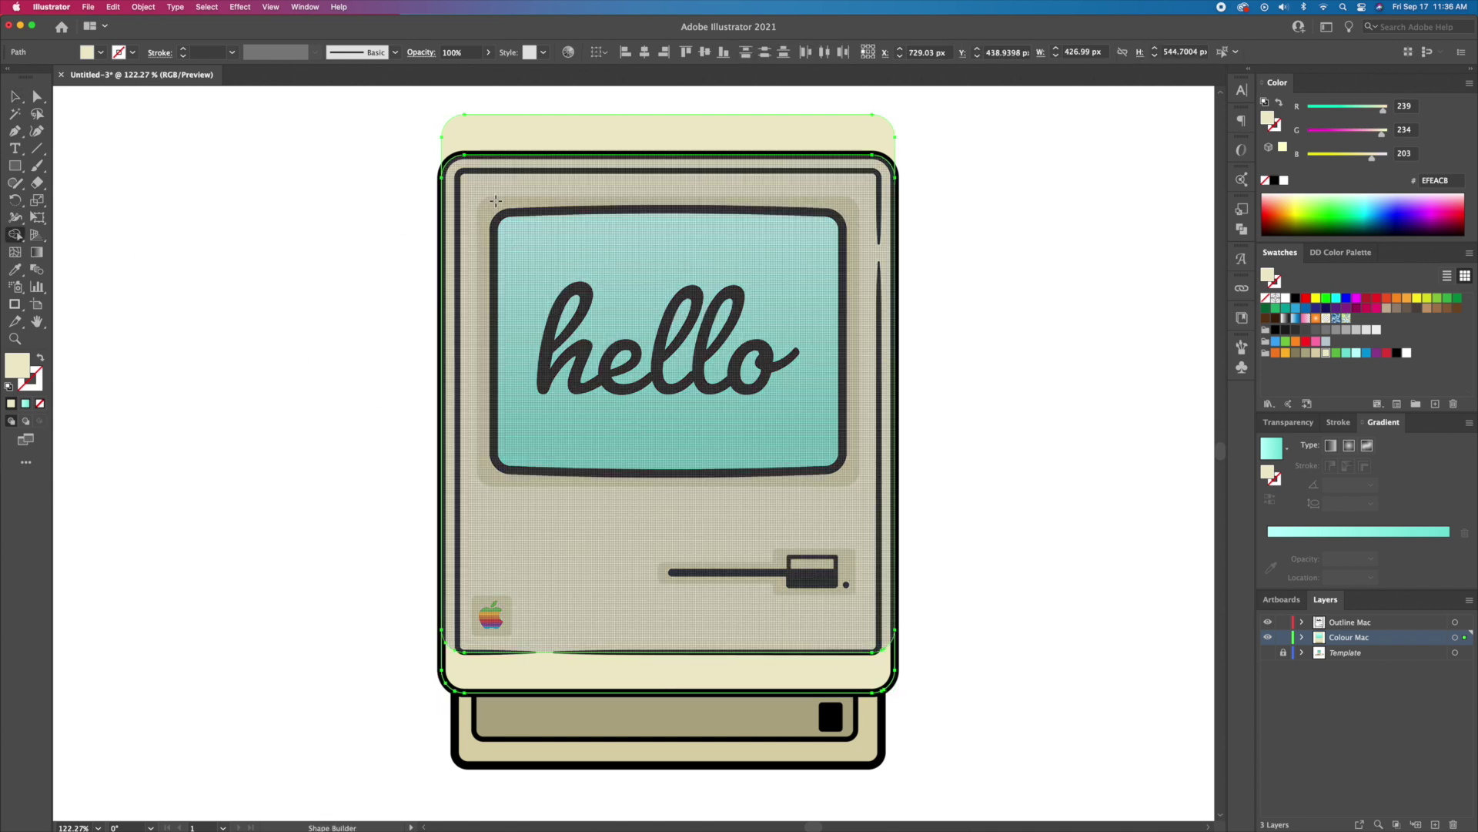
pyautogui.keyDown('alt'); pyautogui.click(575, 142); pyautogui.keyUp('alt')
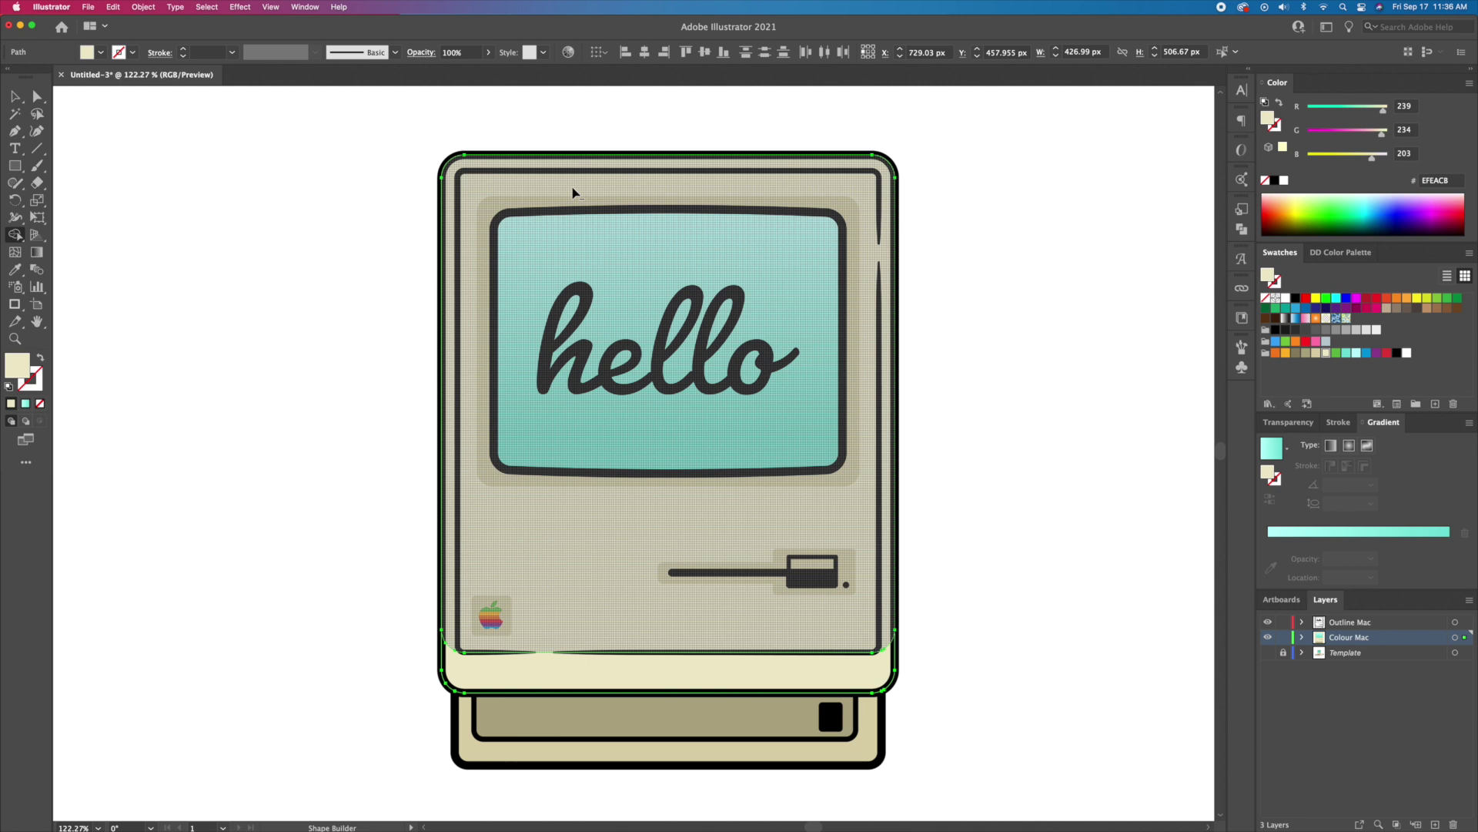
pyautogui.keyDown('alt'); pyautogui.click(572, 190); pyautogui.keyUp('alt')
pyautogui.press('v')
pyautogui.click(964, 526)
# Fill the shadow strip along the body's lower edge with beige DBD3AD, keeping it in place
pyautogui.click(820, 673)
pyautogui.moveTo(820, 673); pyautogui.dragTo(988, 677)
pyautogui.press('super+z')
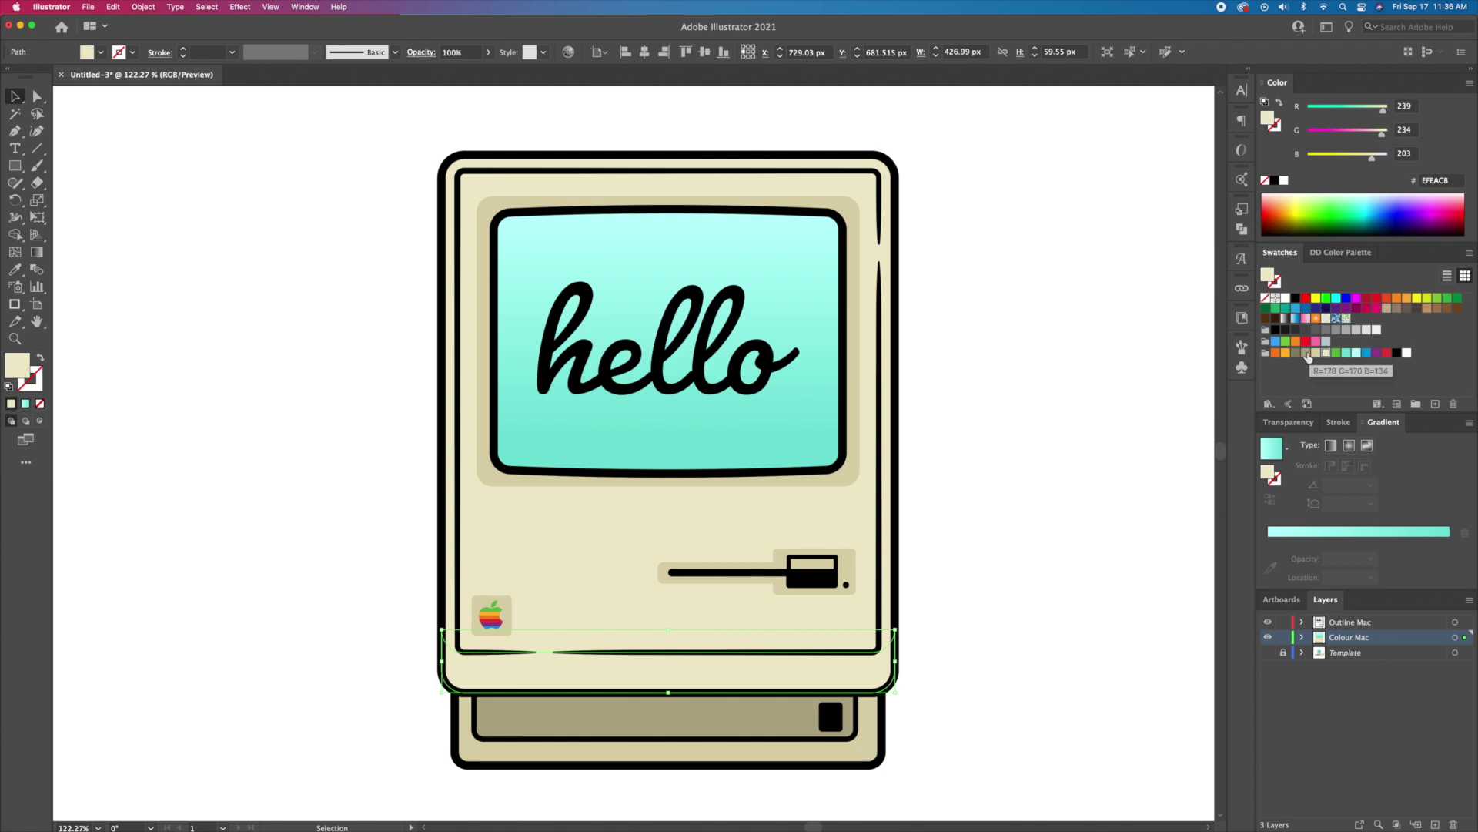
pyautogui.click(1306, 353)
pyautogui.click(1314, 353)
pyautogui.click(969, 442)
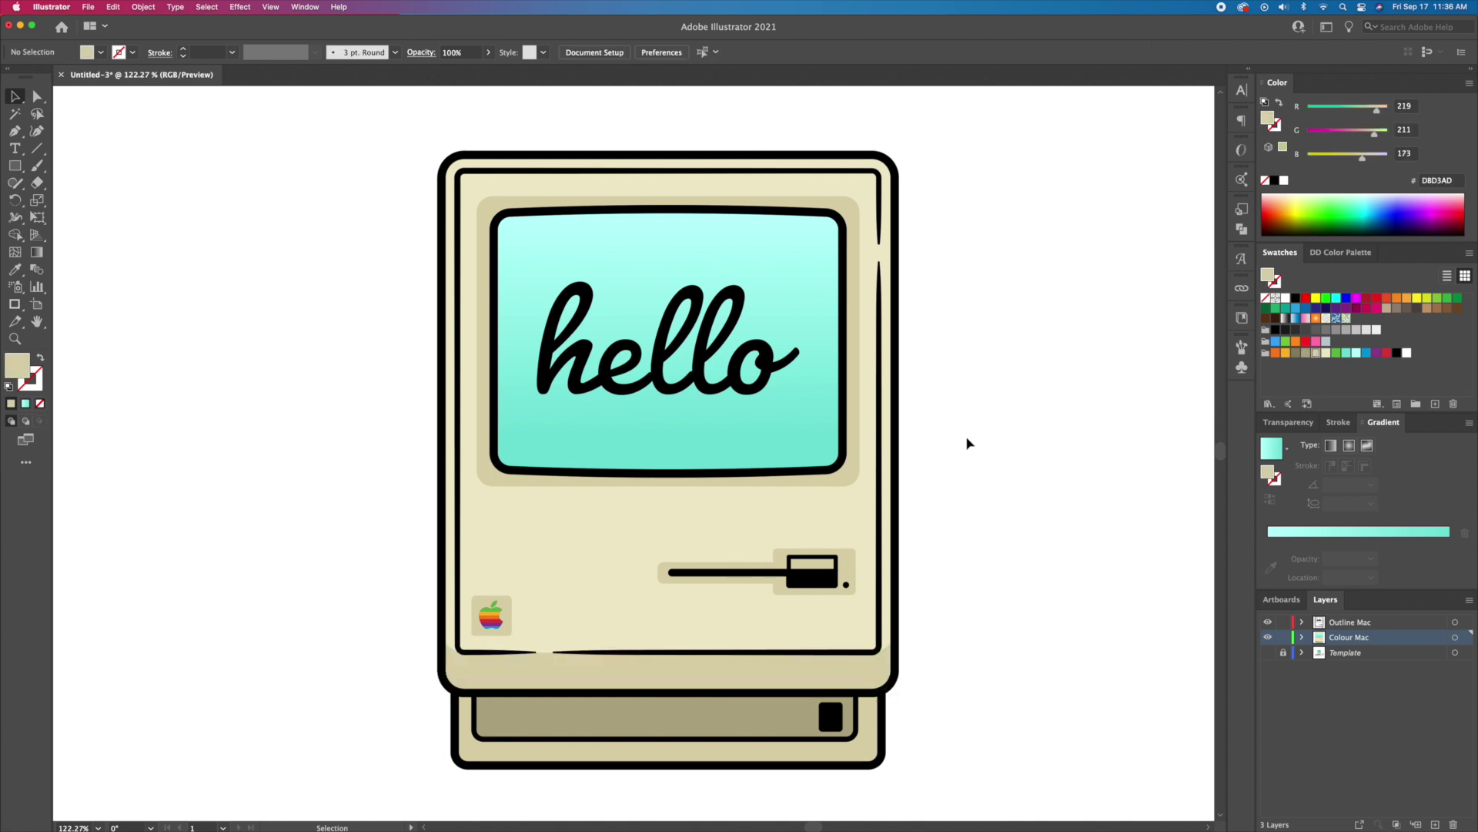
# Nudge a copy of the cream body slightly downward to expose a thin strip at the body's upper edge
pyautogui.click(717, 199)
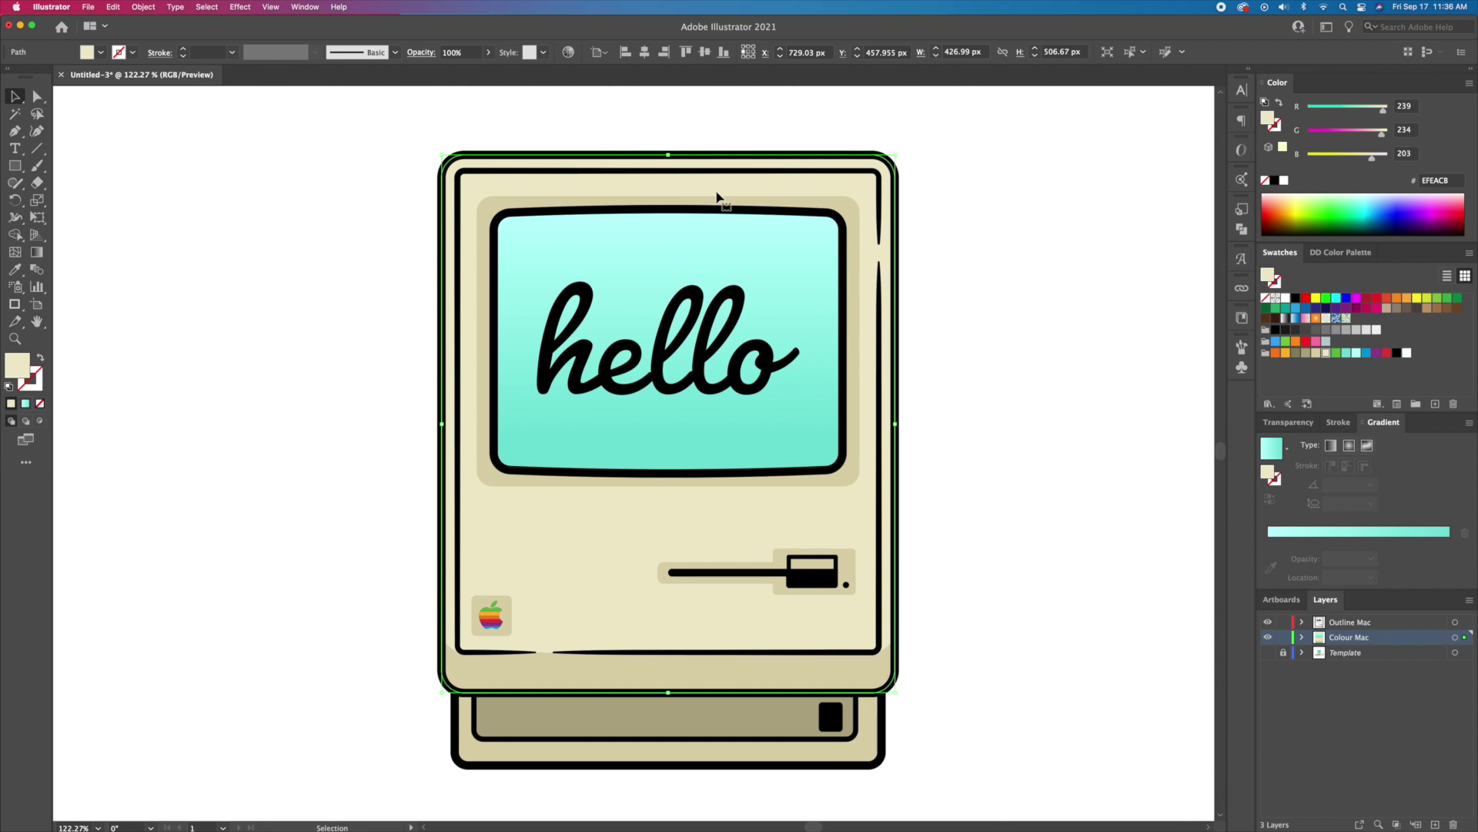
pyautogui.press('Down')
pyautogui.press('Down')
pyautogui.press('Down')
pyautogui.press('Down')
pyautogui.press('Down')
pyautogui.press('Down')
pyautogui.press('Down')
pyautogui.press('Down')
pyautogui.press('Down')
# Trim the offset body copies with Shape Builder to a thin upper highlight strip and fill it white
pyautogui.keyDown('shift'); pyautogui.click(736, 164); pyautogui.keyUp('shift')
pyautogui.hotkey('shift', 'm')
pyautogui.moveTo(758, 532); pyautogui.dragTo(778, 702)
pyautogui.press('v')
pyautogui.click(1283, 181)
pyautogui.click(982, 356)
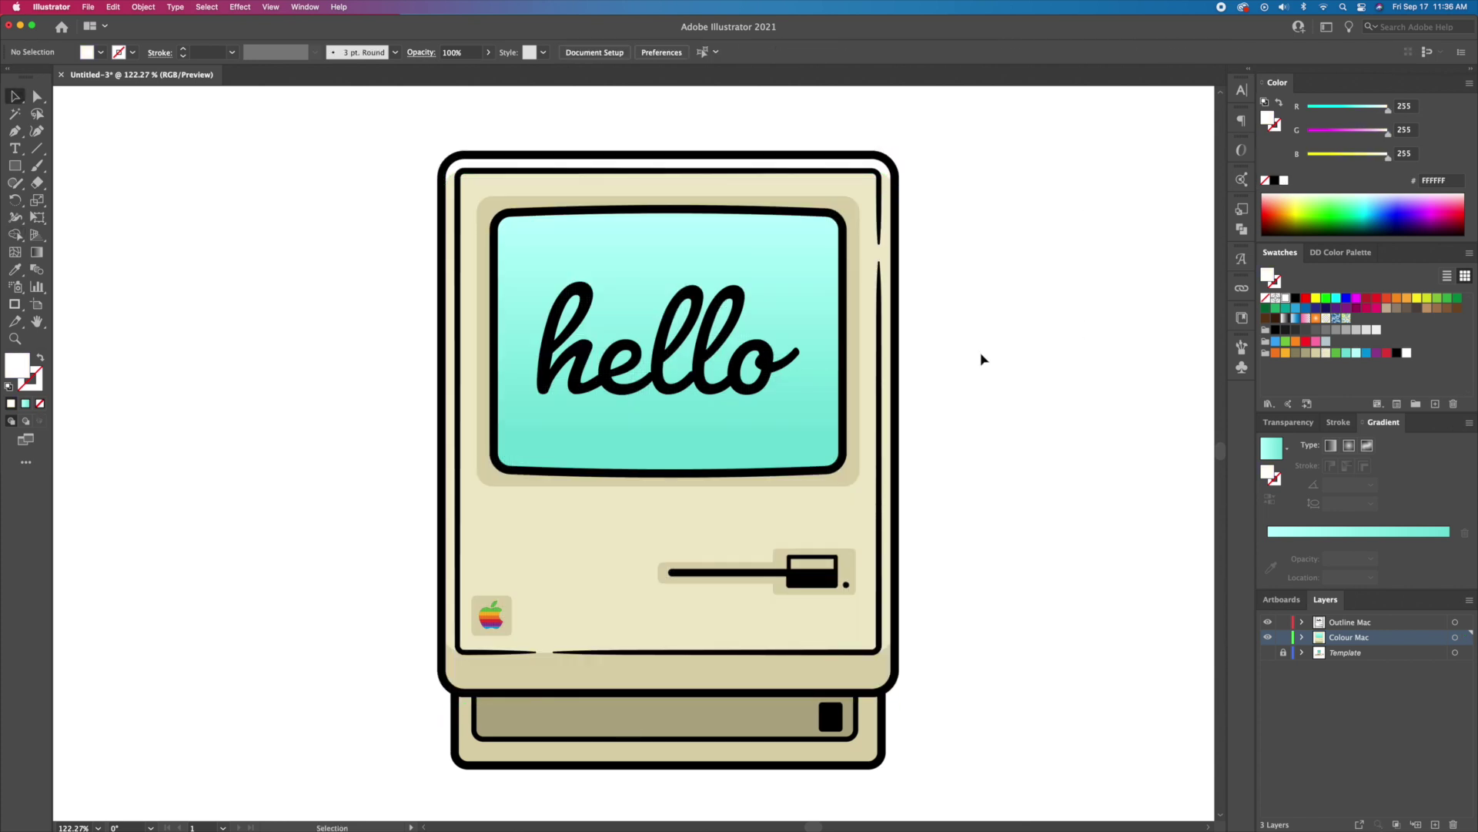
# Paste a copy of the gradient screen shape in front and offset it 20 px right and 18 px down
pyautogui.click(667, 241)
pyautogui.click(113, 7)
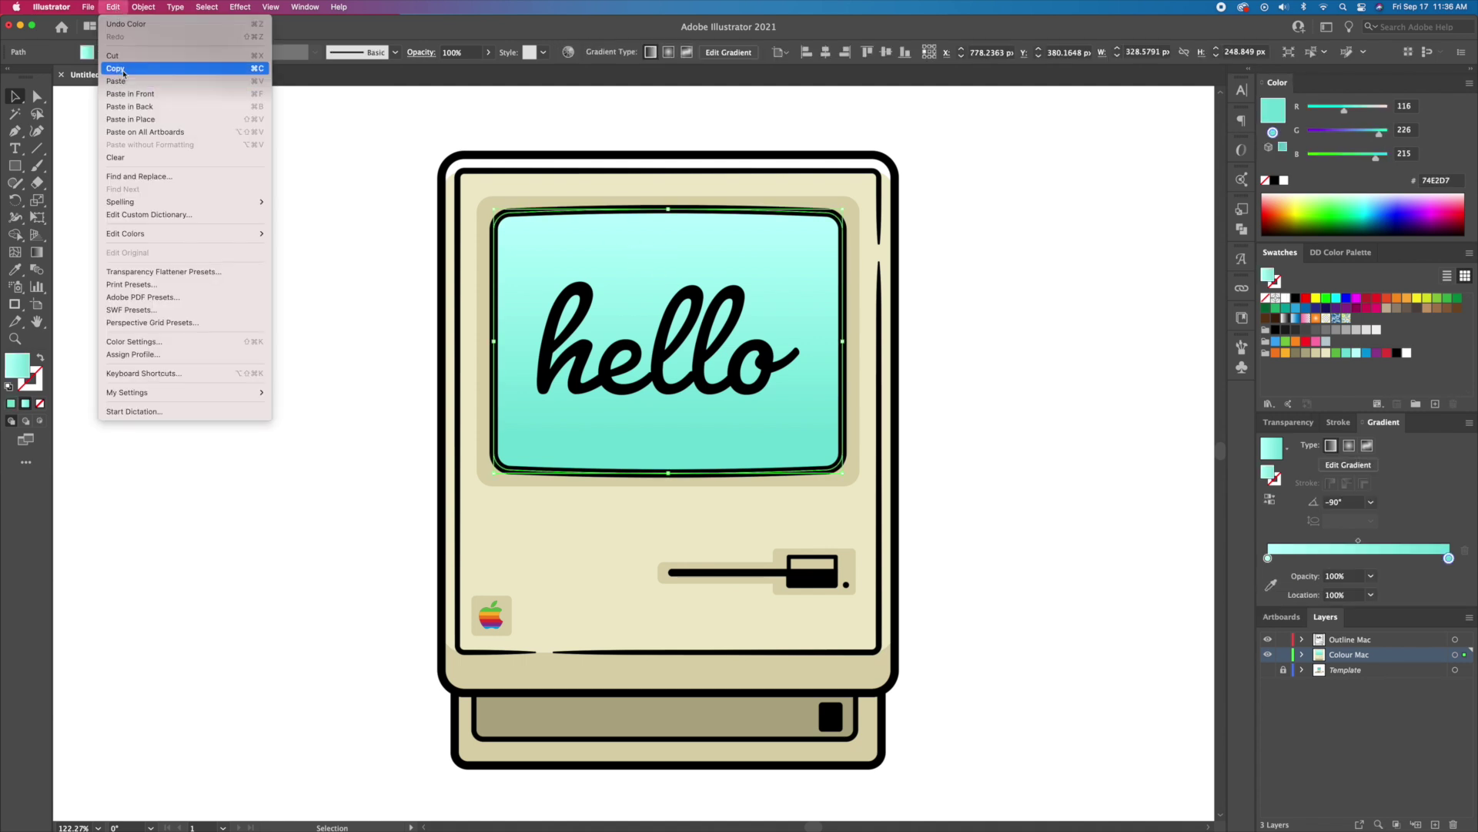
pyautogui.click(143, 94)
pyautogui.hotkey('shift', 'Down')
pyautogui.hotkey('shift', 'Down')
pyautogui.press('Up')
pyautogui.press('Up')
pyautogui.hotkey('shift', 'Right')
pyautogui.hotkey('shift', 'Right')
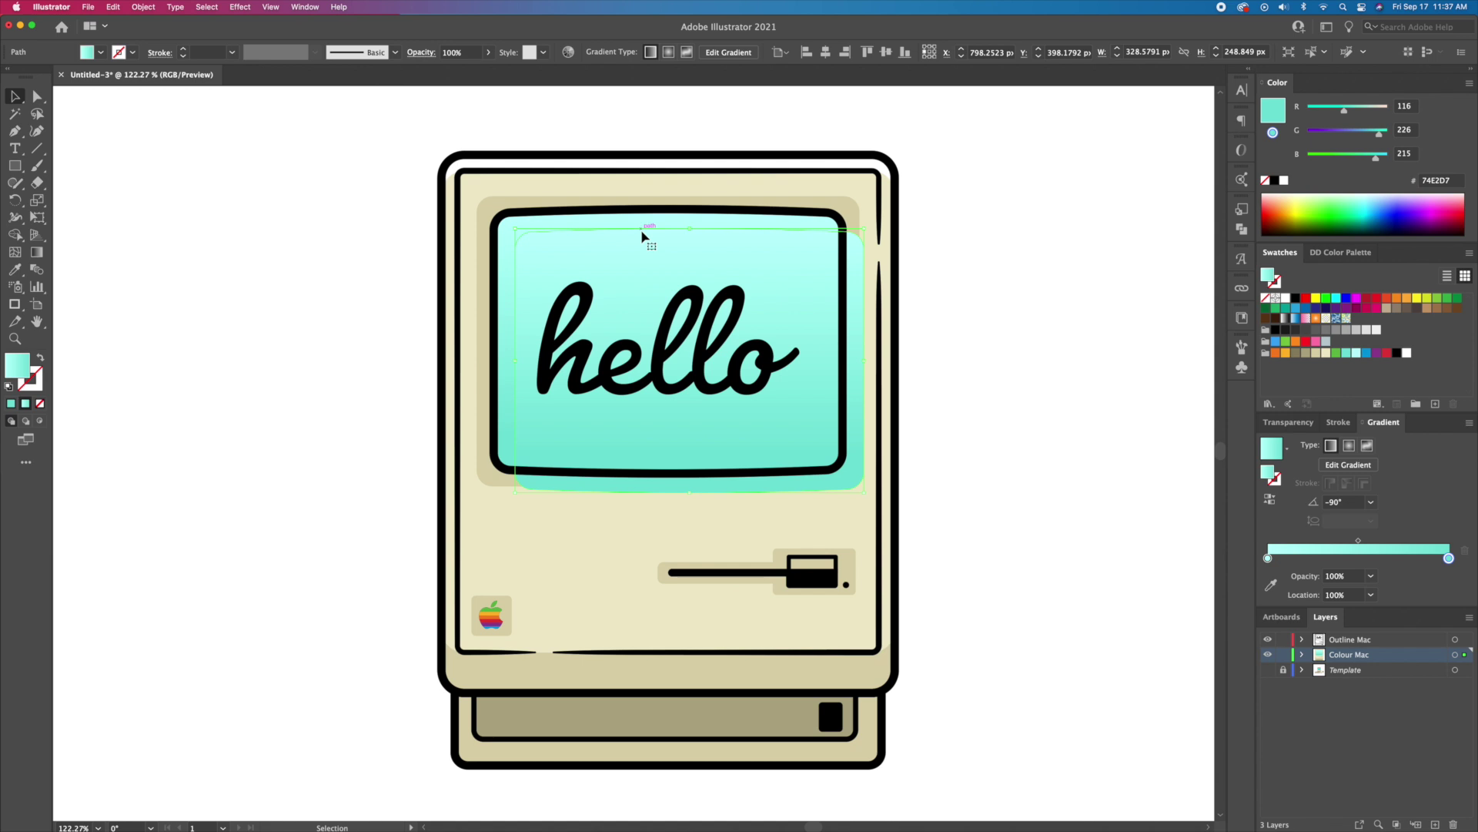
# Trim the screen copies with Shape Builder to a strip along the screen's upper and left edges and fill it with 74E2D7
pyautogui.keyDown('shift'); pyautogui.click(645, 223); pyautogui.keyUp('shift')
pyautogui.hotkey('shift', 'm')
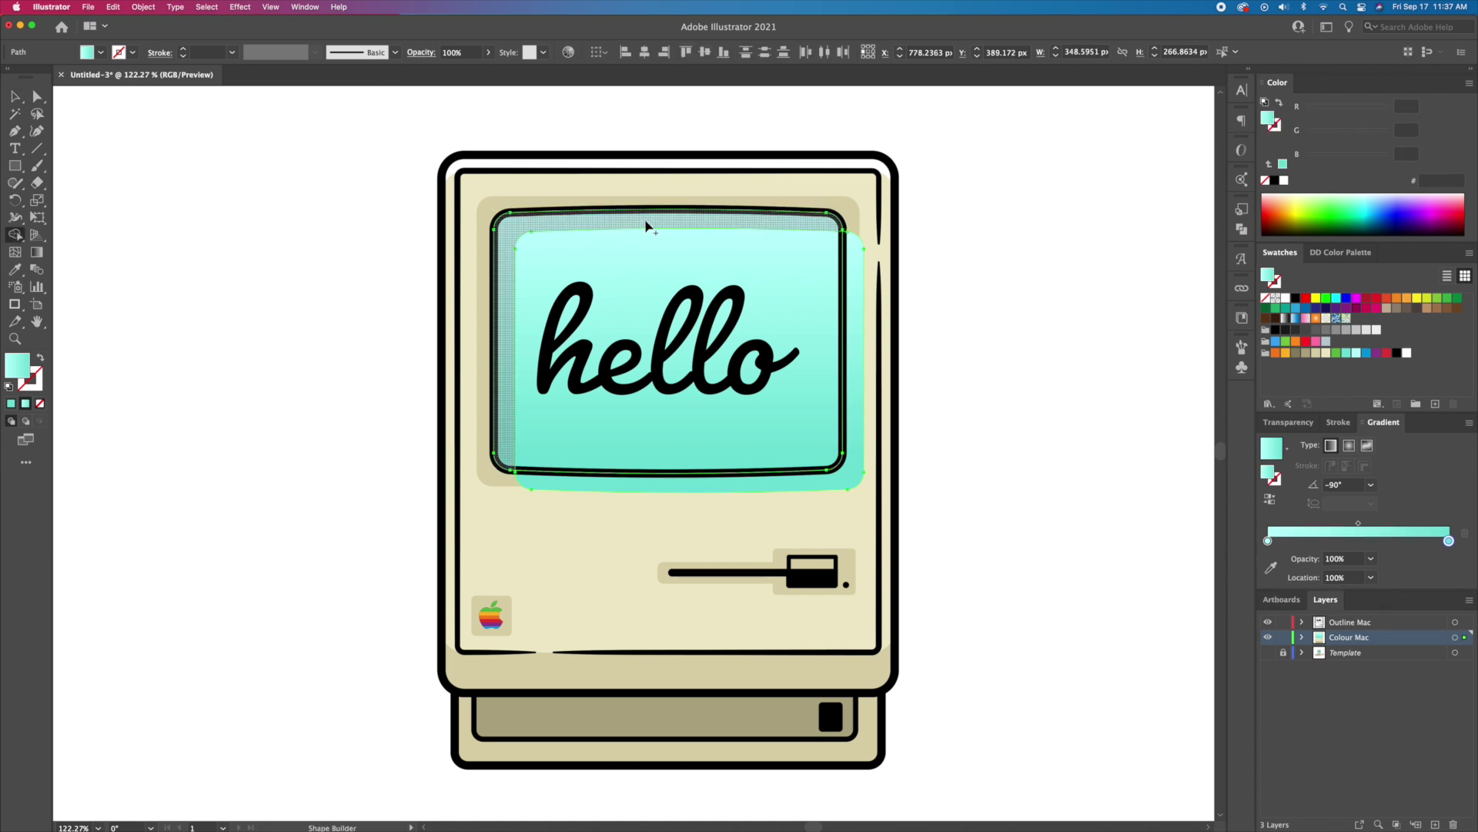
pyautogui.moveTo(785, 331); pyautogui.dragTo(960, 468)
pyautogui.press('v')
pyautogui.click(960, 468)
pyautogui.click(516, 244)
pyautogui.click(1346, 354)
pyautogui.click(129, 171)
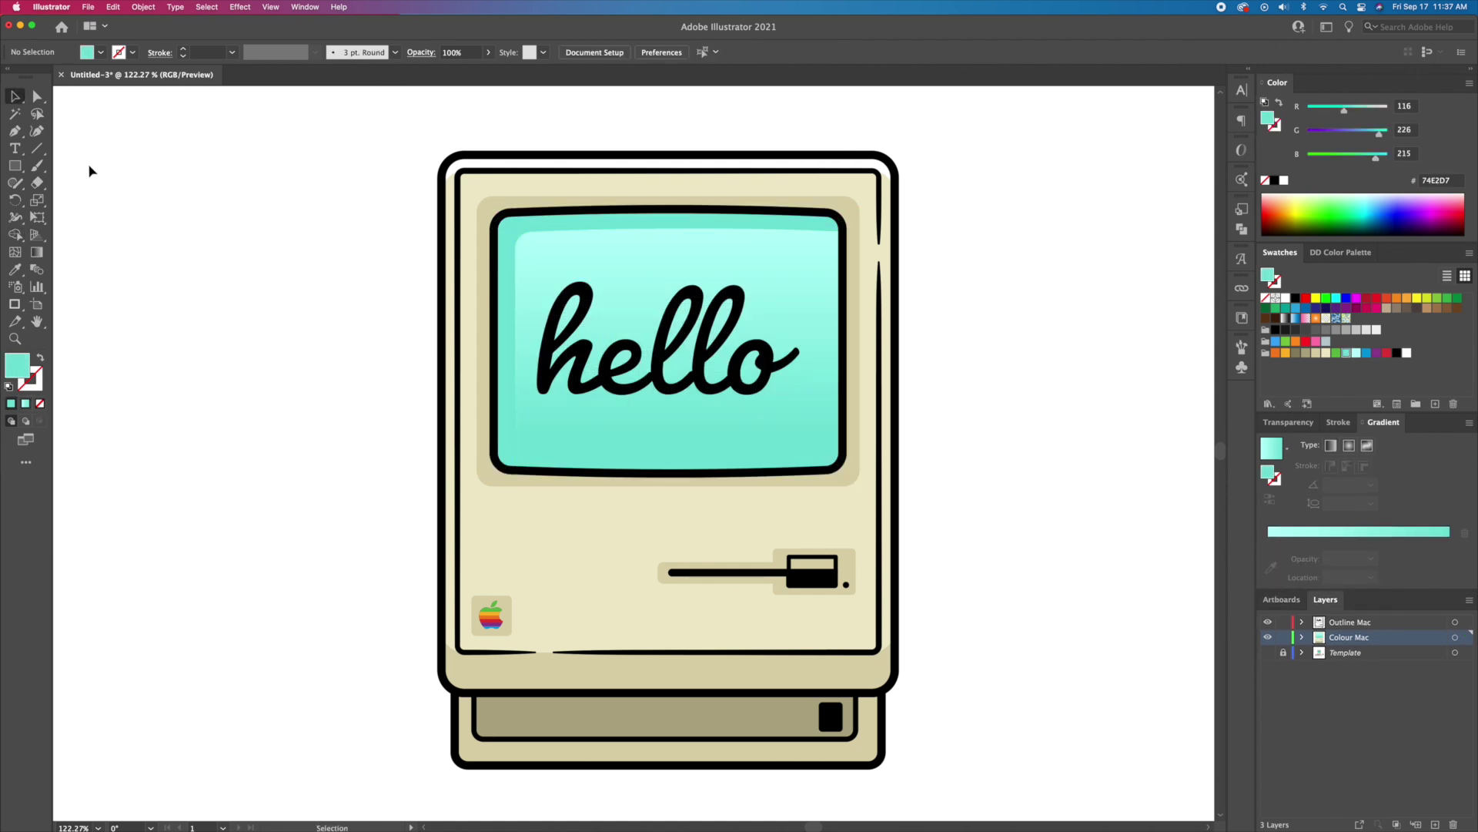
# Draw a long, thin white highlight ellipse just inside the upper edge of the cream front panel
pyautogui.moveTo(22, 170); pyautogui.dragTo(84, 198)
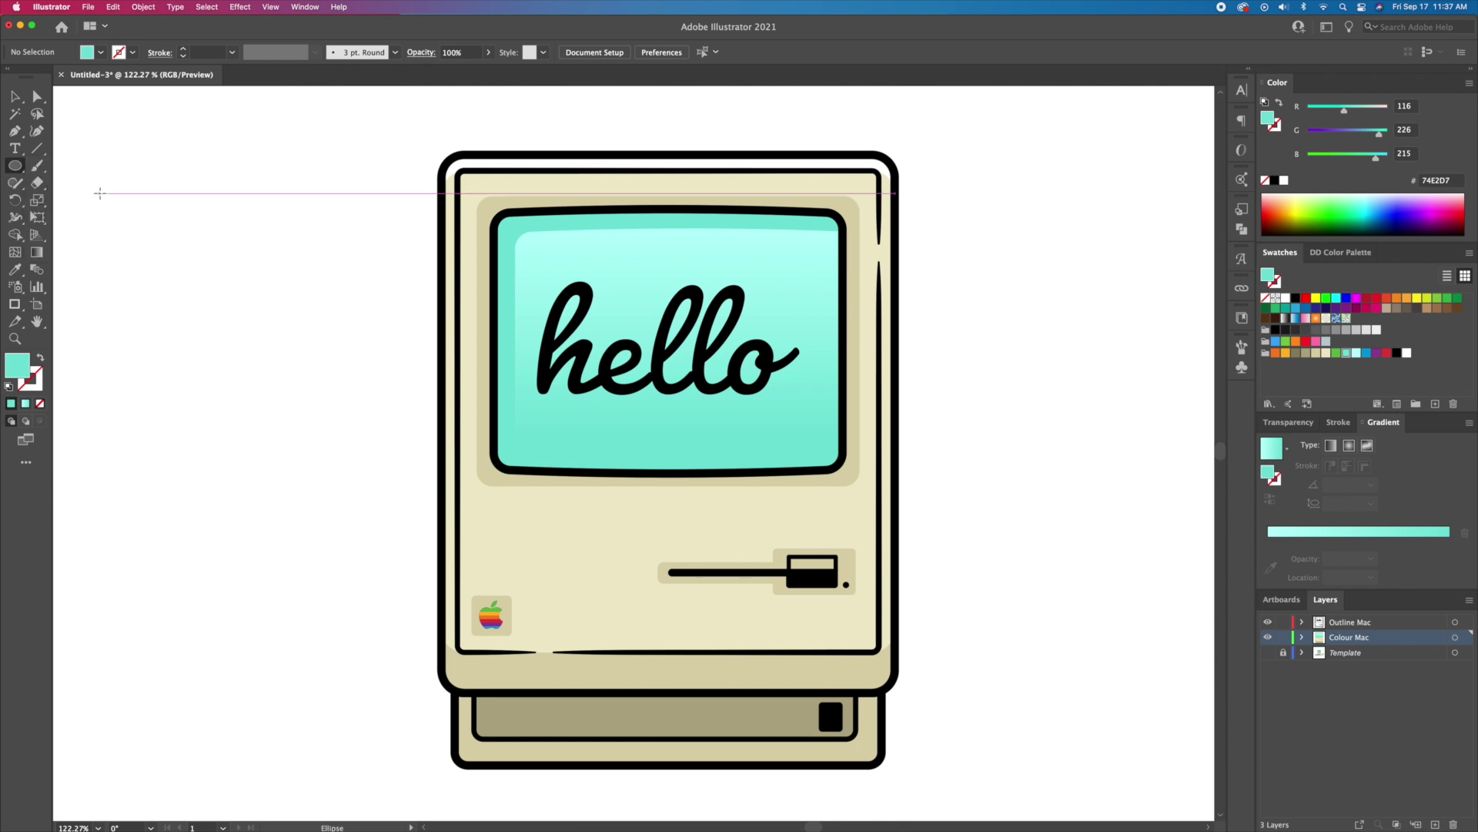
pyautogui.click(1284, 182)
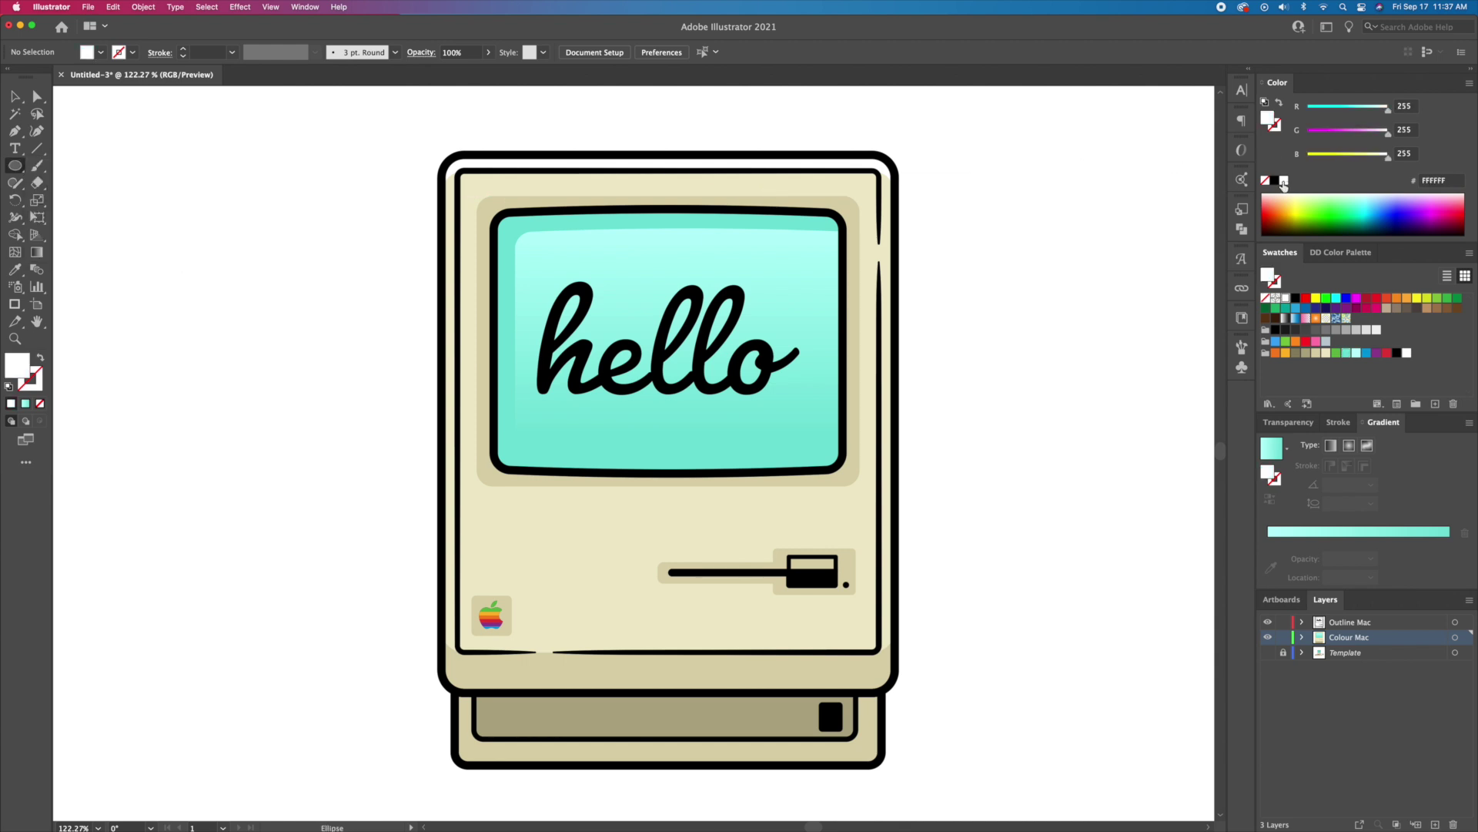
pyautogui.moveTo(495, 173); pyautogui.dragTo(725, 186)
pyautogui.press('v')
pyautogui.click(1023, 221)
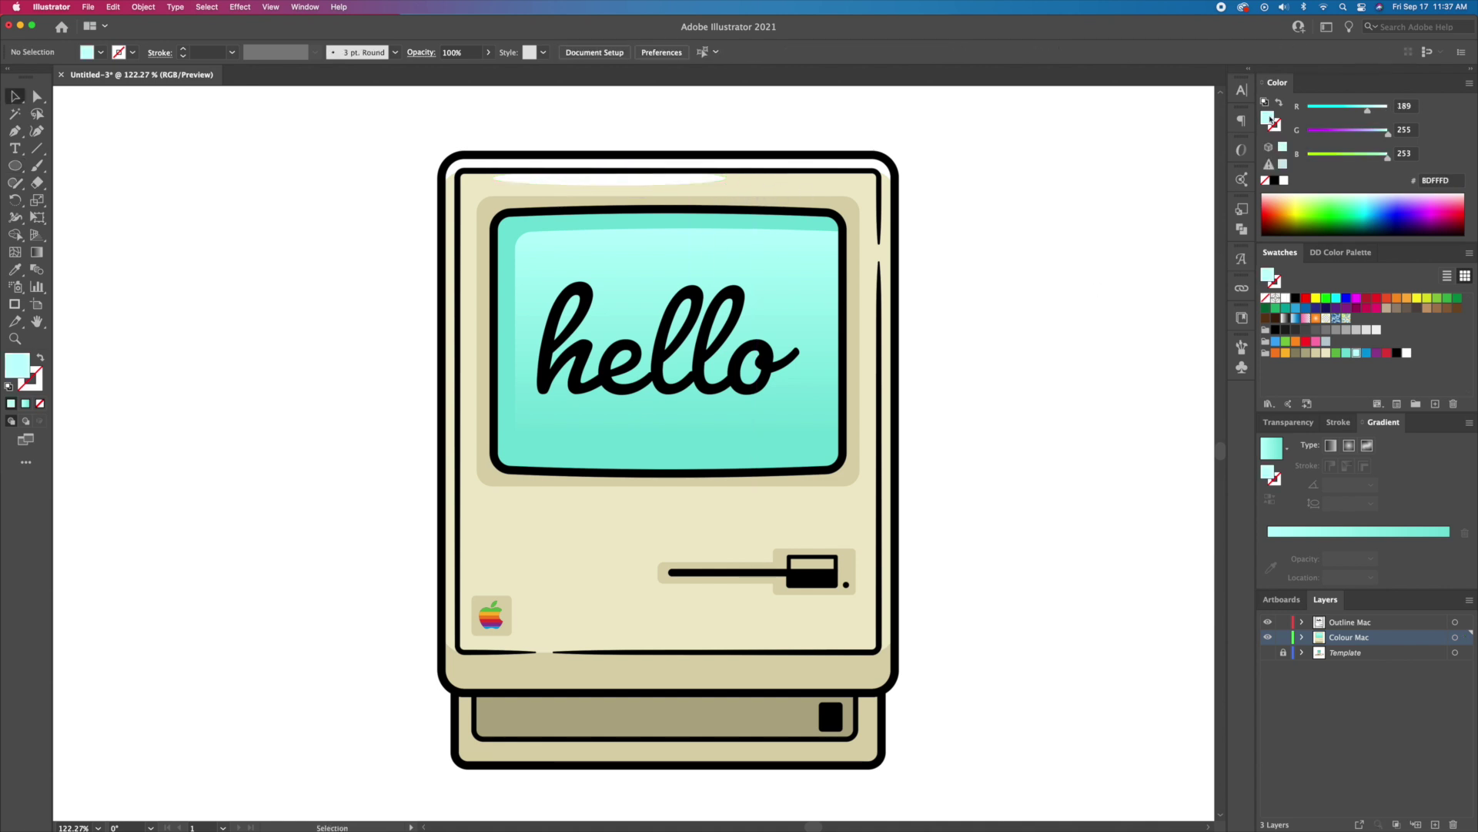
# Draw a small pale cyan BDFFFD highlight ellipse near the lower-right corner of the screen
pyautogui.press('l')
pyautogui.moveTo(703, 442); pyautogui.dragTo(806, 454)
pyautogui.press('v')
pyautogui.click(1018, 448)
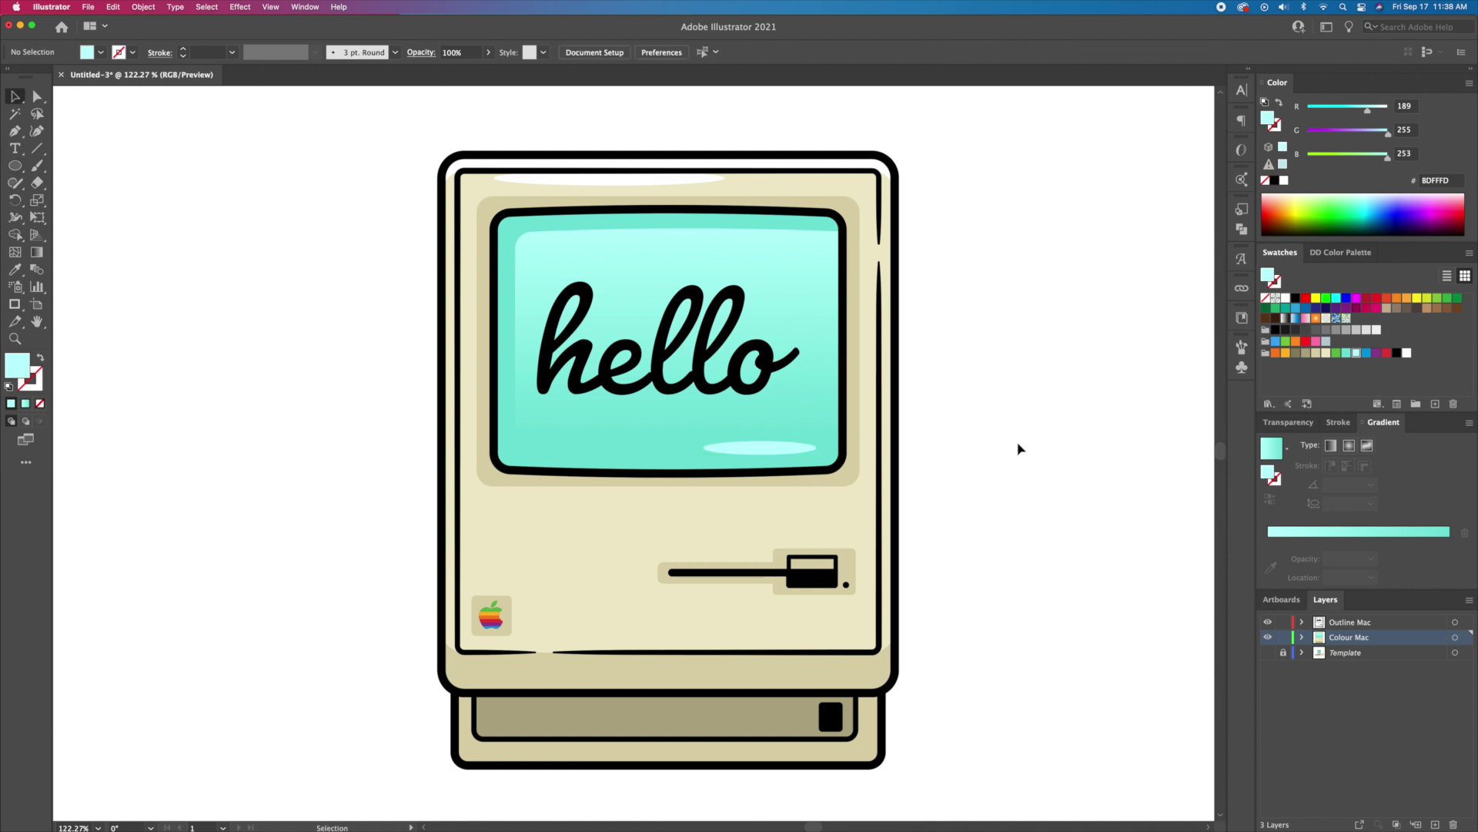
# Add a tan shadow ellipse at the front panel's lower right and a B2AA86 ellipse about 176 by 14 px on the chin
pyautogui.click(1316, 352)
pyautogui.press('l')
pyautogui.moveTo(688, 631); pyautogui.dragTo(643, 693)
pyautogui.press('v')
pyautogui.click(980, 652)
pyautogui.click(1306, 354)
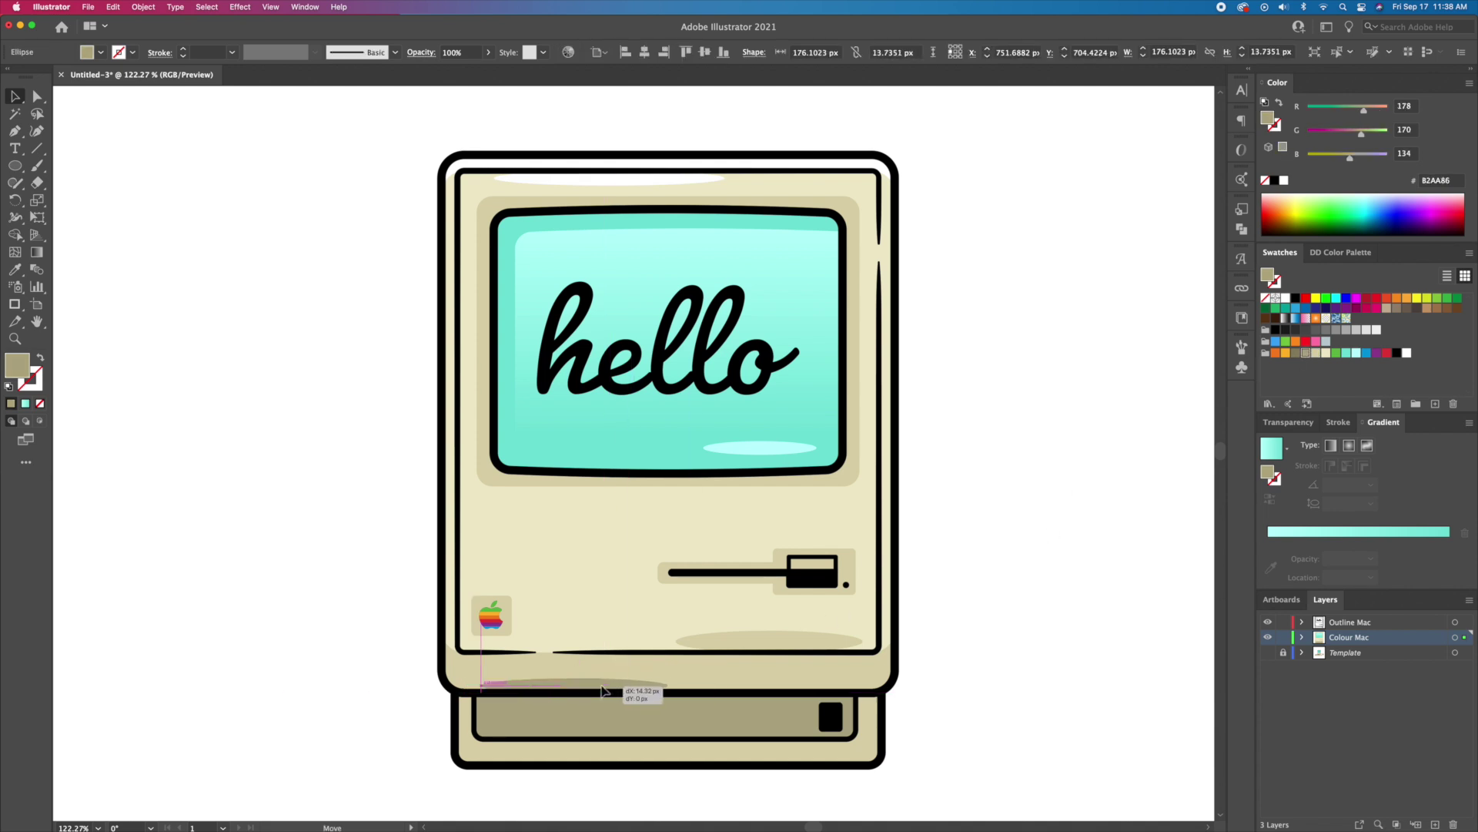
pyautogui.click(983, 668)
# Move a copy of the cream body down over the base and trim it with Shape Builder to the part overlapping the base
pyautogui.moveTo(597, 397); pyautogui.dragTo(597, 432)
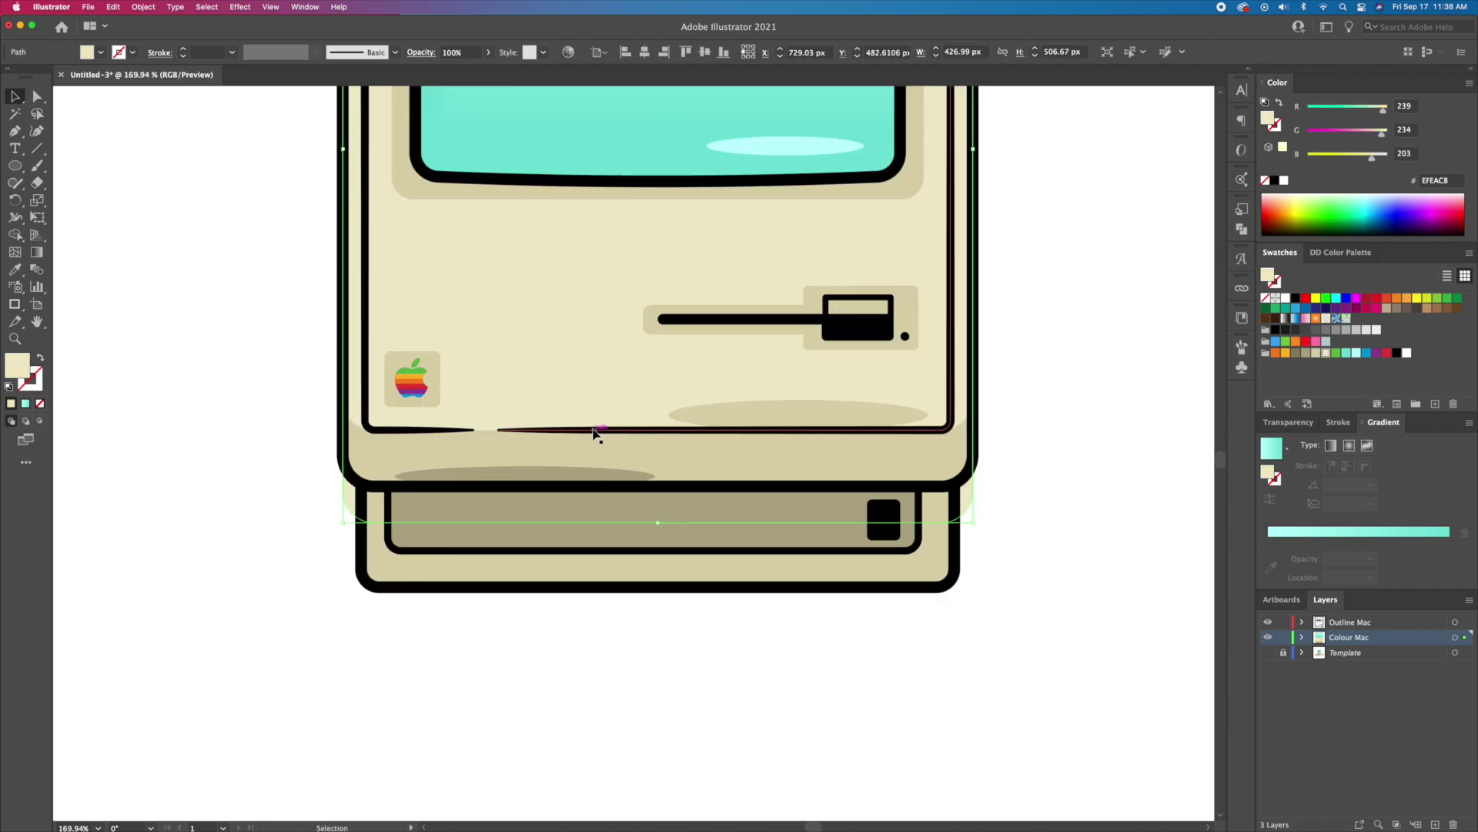
pyautogui.press('Up')
pyautogui.press('Up')
pyautogui.press('Up')
pyautogui.keyDown('shift'); pyautogui.click(911, 566); pyautogui.keyUp('shift')
pyautogui.click(994, 465)
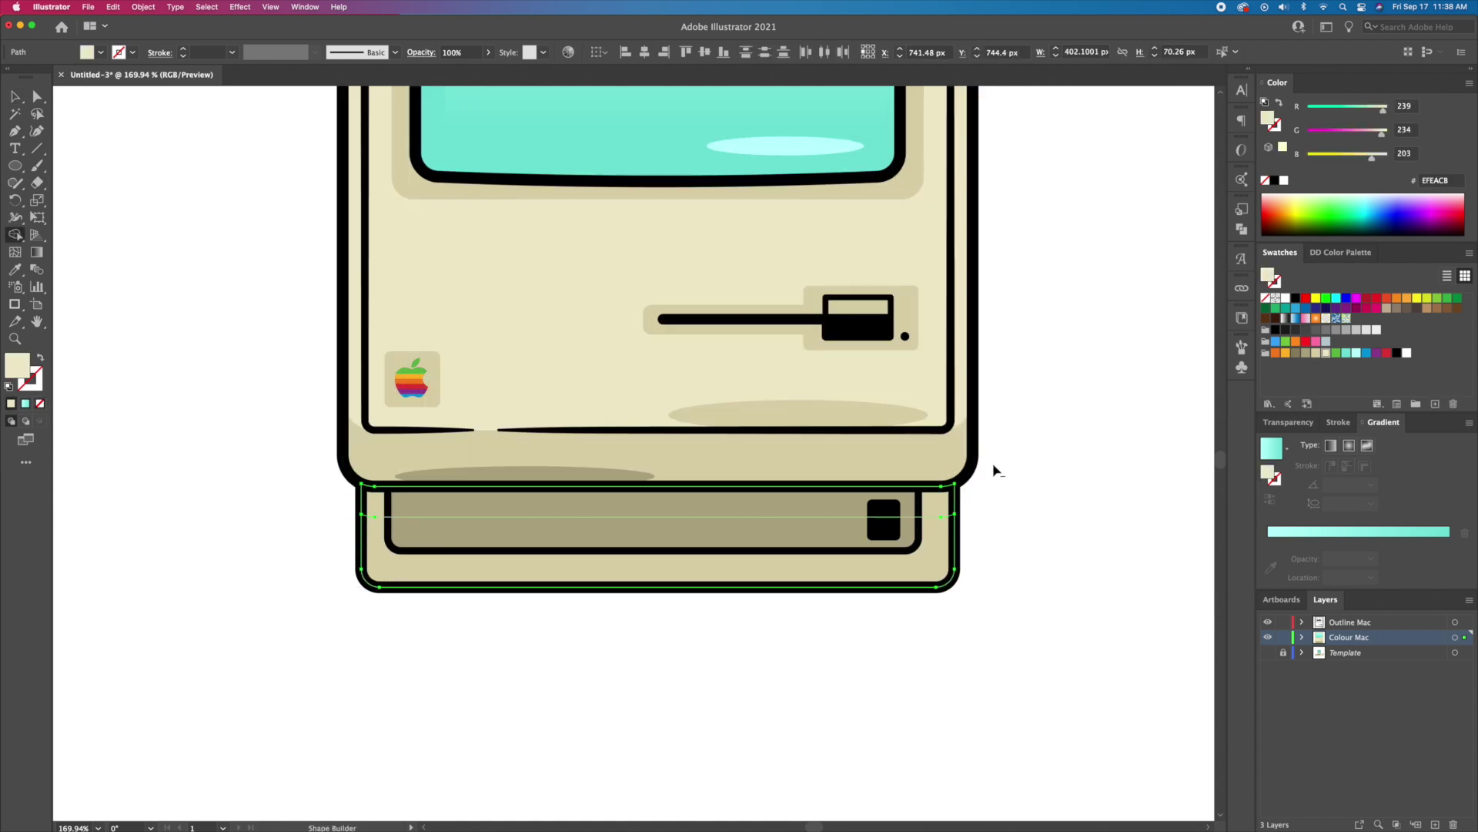
# Send the base shapes to the back and recolour the shadow strip across the base's upper part with a darker tan swatch
pyautogui.click(936, 544)
pyautogui.rightClick(937, 544)
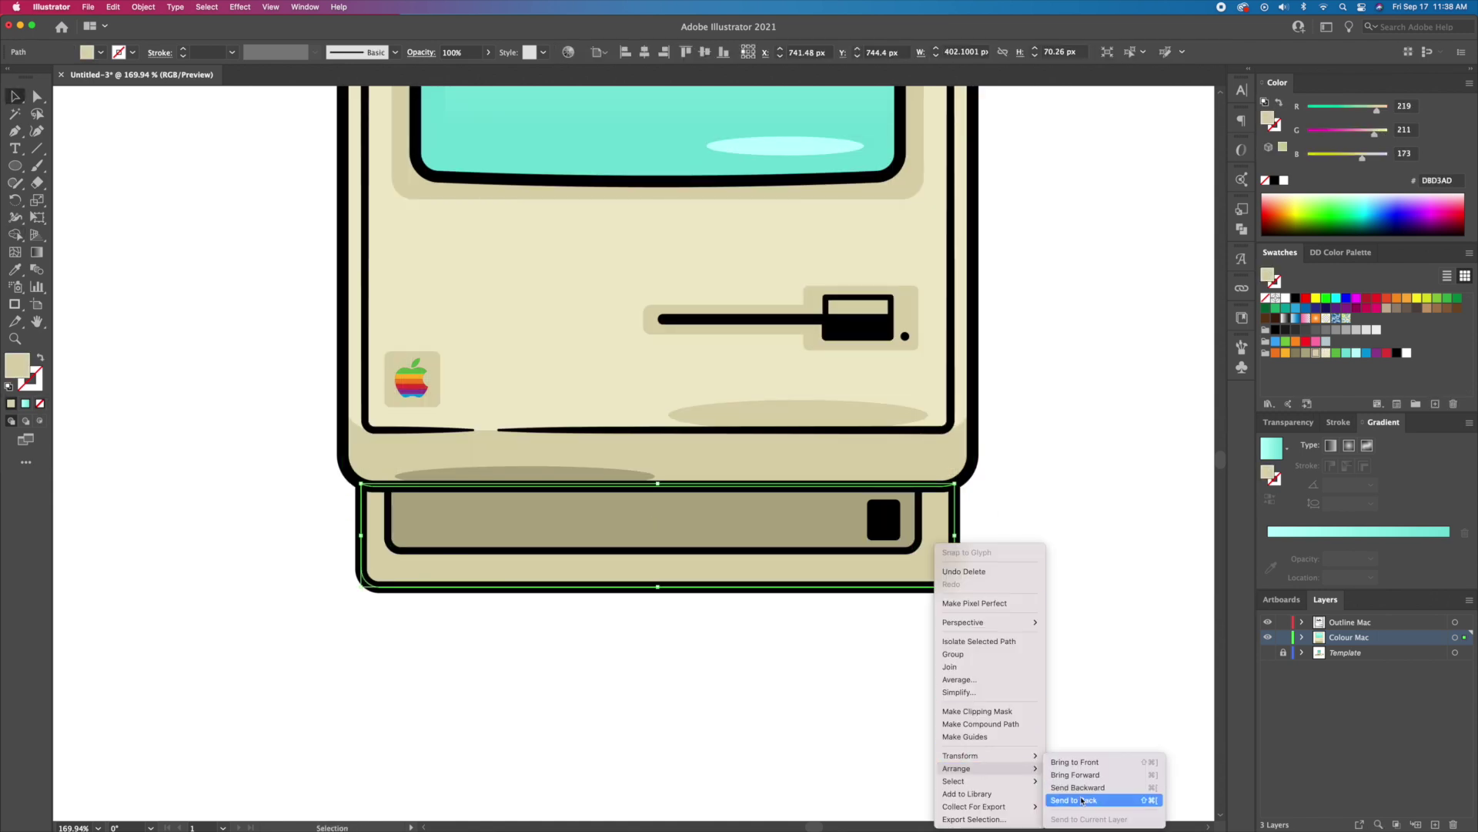
pyautogui.click(1105, 793)
pyautogui.rightClick(762, 574)
pyautogui.moveTo(847, 756)
pyautogui.click(928, 801)
pyautogui.click(1297, 353)
pyautogui.click(1050, 390)
# Duplicate the rainbow apple to the right of its badge and ungroup the copy
pyautogui.scroll(10, 363, 325)
pyautogui.moveTo(544, 543); pyautogui.dragTo(794, 544)
pyautogui.rightClick(784, 547)
pyautogui.click(809, 653)
pyautogui.click(186, 536)
# Delete the green leaf and the coloured stripes from the apple copy, leaving only the black silhouette
pyautogui.click(799, 488)
pyautogui.press('Delete')
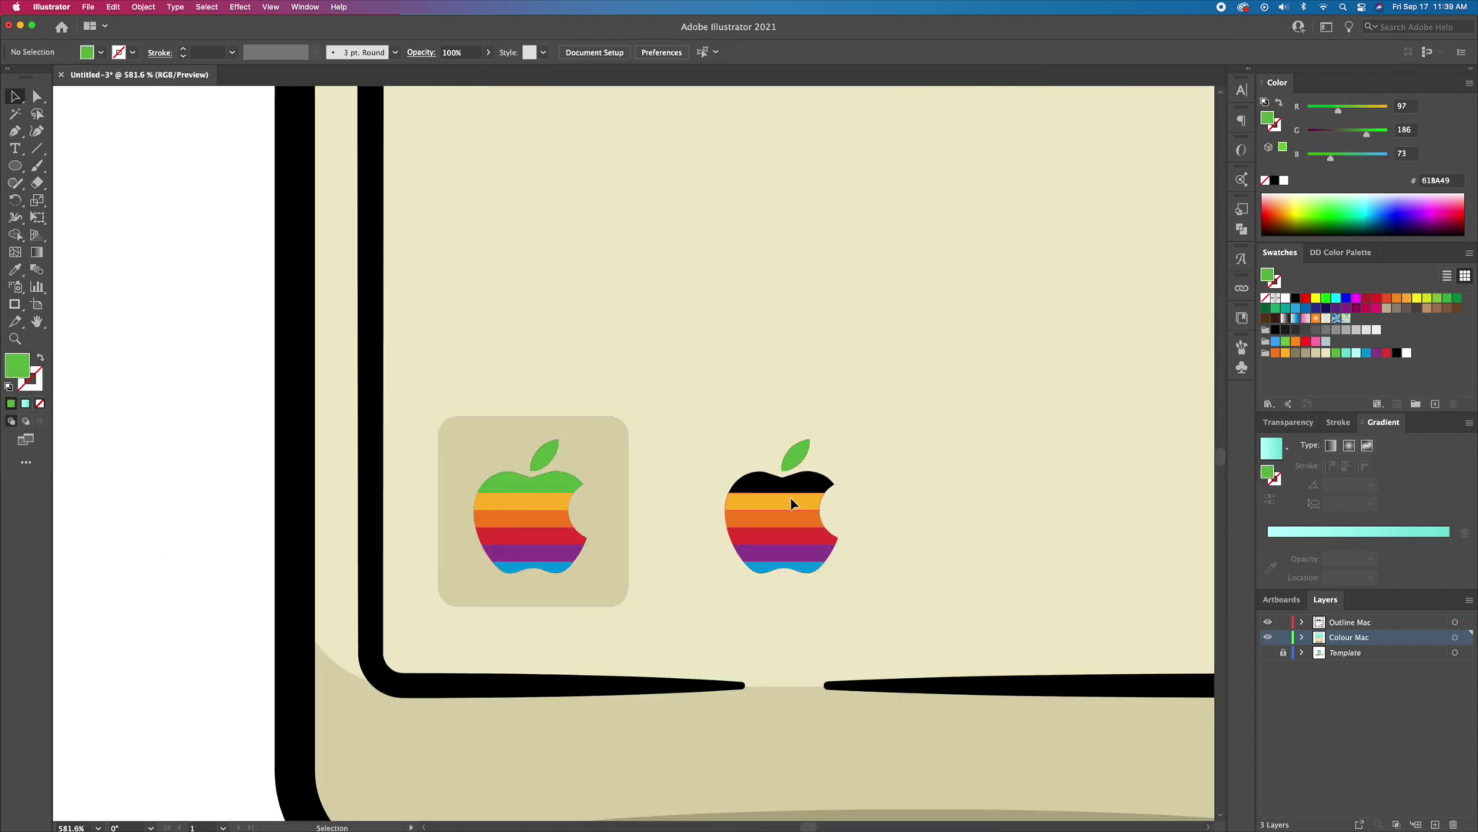
pyautogui.click(794, 504)
pyautogui.press('Delete')
pyautogui.click(796, 456)
pyautogui.press('Delete')
pyautogui.click(798, 517)
pyautogui.click(802, 554)
pyautogui.press('Delete')
pyautogui.click(802, 567)
pyautogui.press('Delete')
# Fill the black apple silhouette with B2AA86 and move it directly onto the rainbow apple in the badge
pyautogui.click(801, 561)
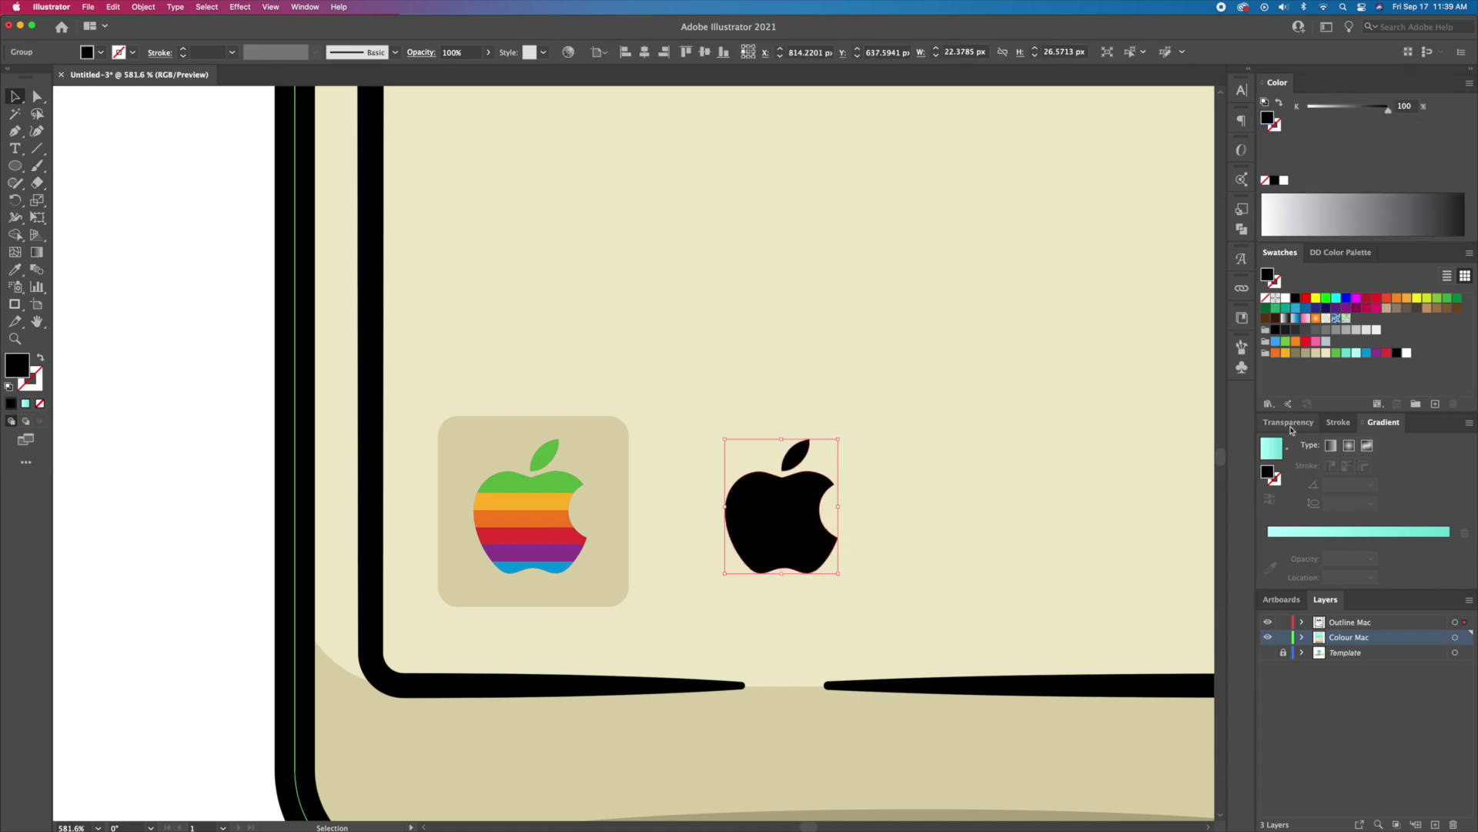
pyautogui.click(1305, 354)
pyautogui.moveTo(783, 535); pyautogui.dragTo(535, 543)
# Offset the path of the tan apple silhouette by 1 px
pyautogui.click(144, 7)
pyautogui.moveTo(193, 297)
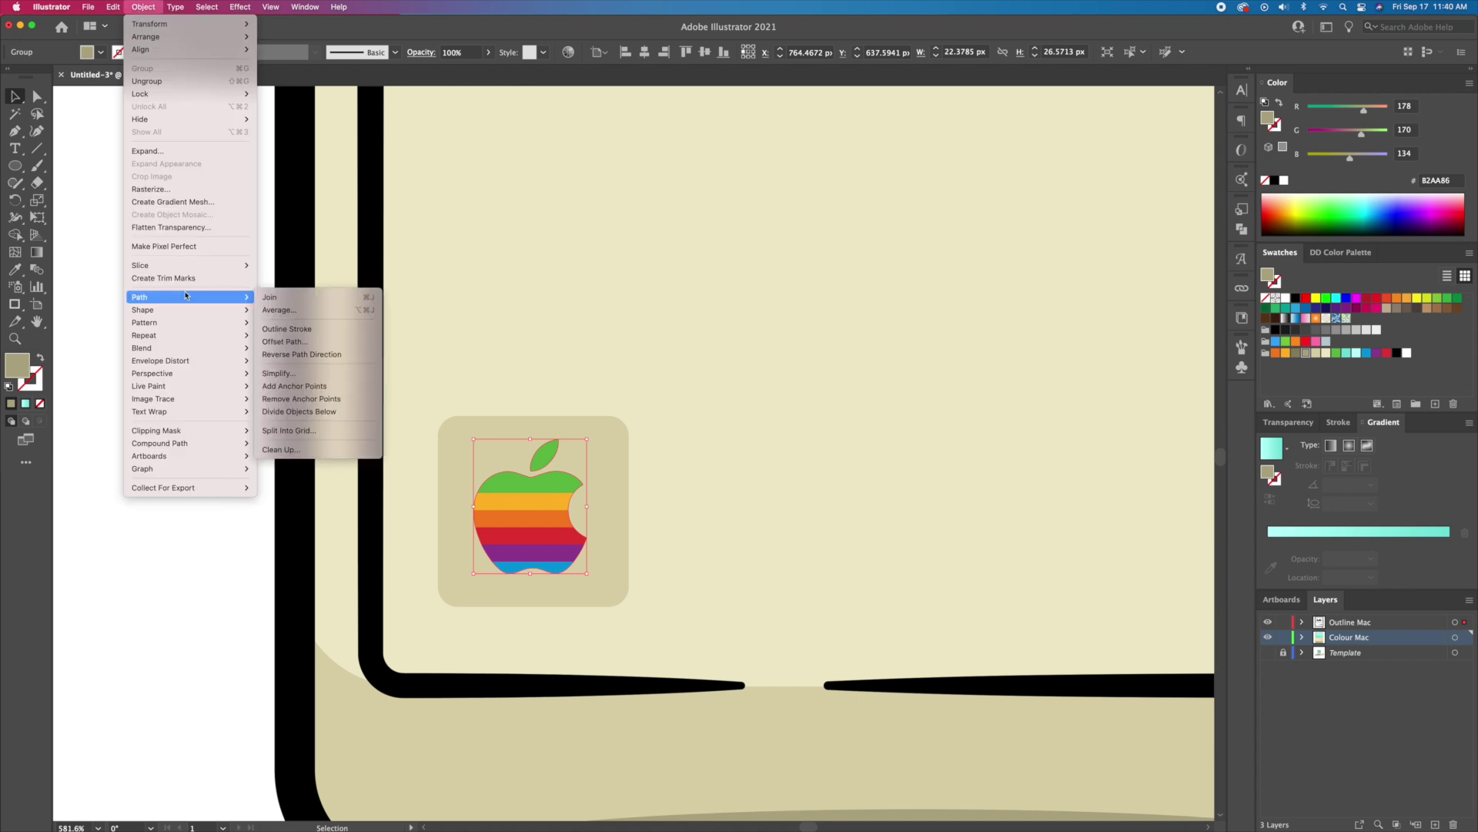
pyautogui.click(297, 341)
pyautogui.write('1')
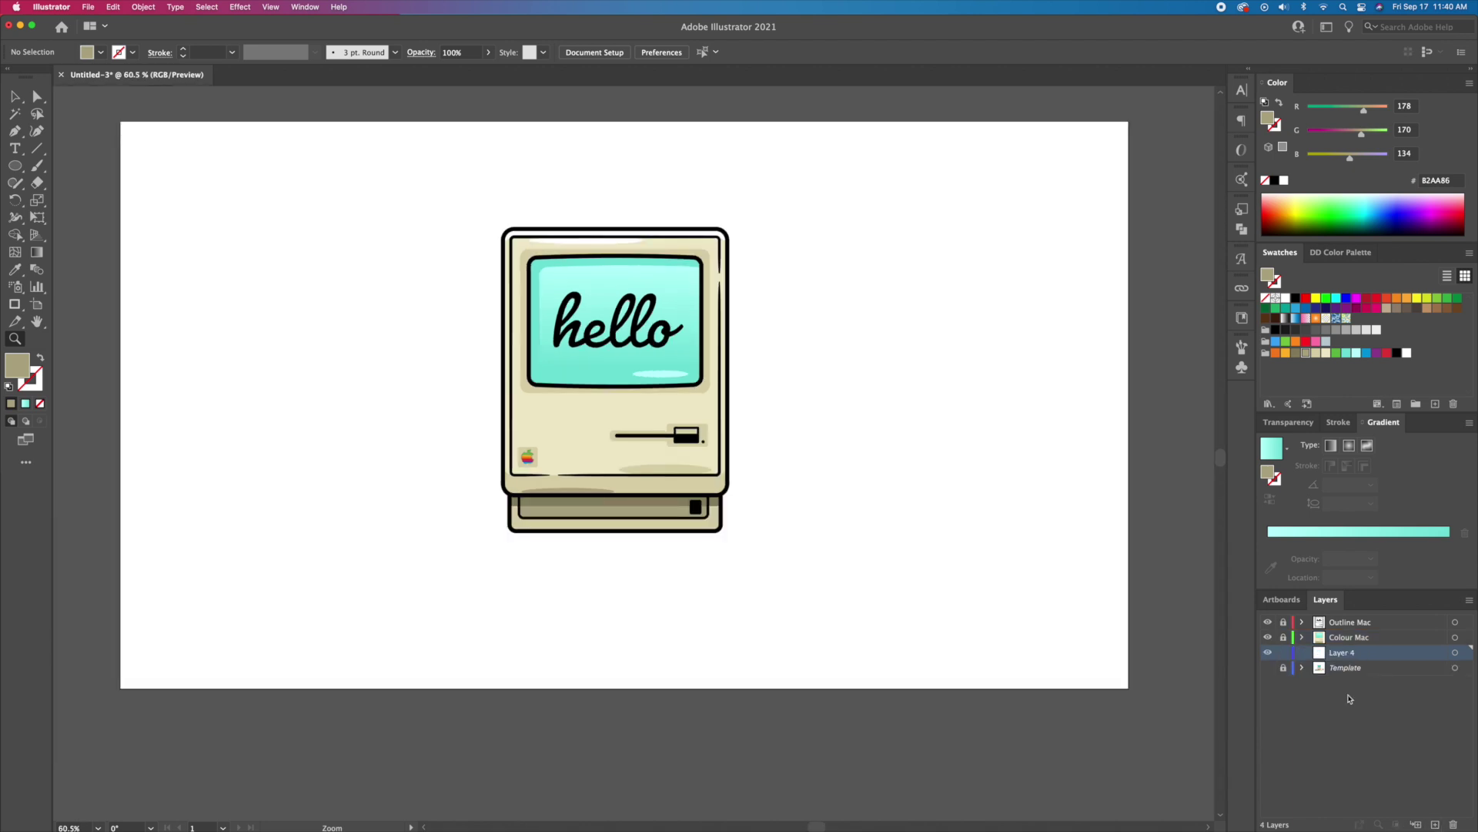
# Rename the new layer for the keyboard and mouse outline, move it above Outline Mac and show the Template layer
pyautogui.doubleClick(1345, 653)
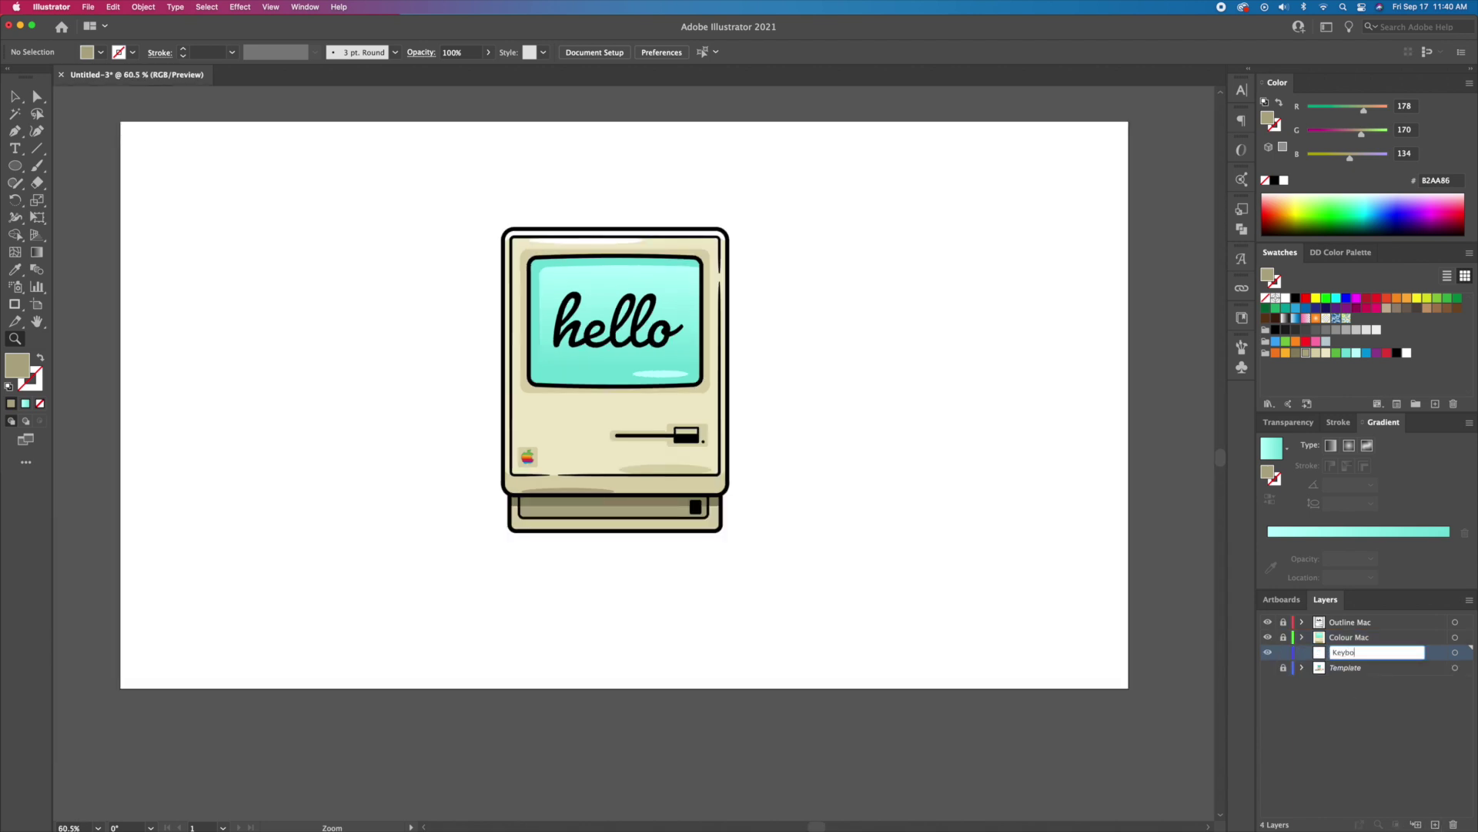
pyautogui.press('Return')
pyautogui.moveTo(1324, 652); pyautogui.dragTo(1322, 623)
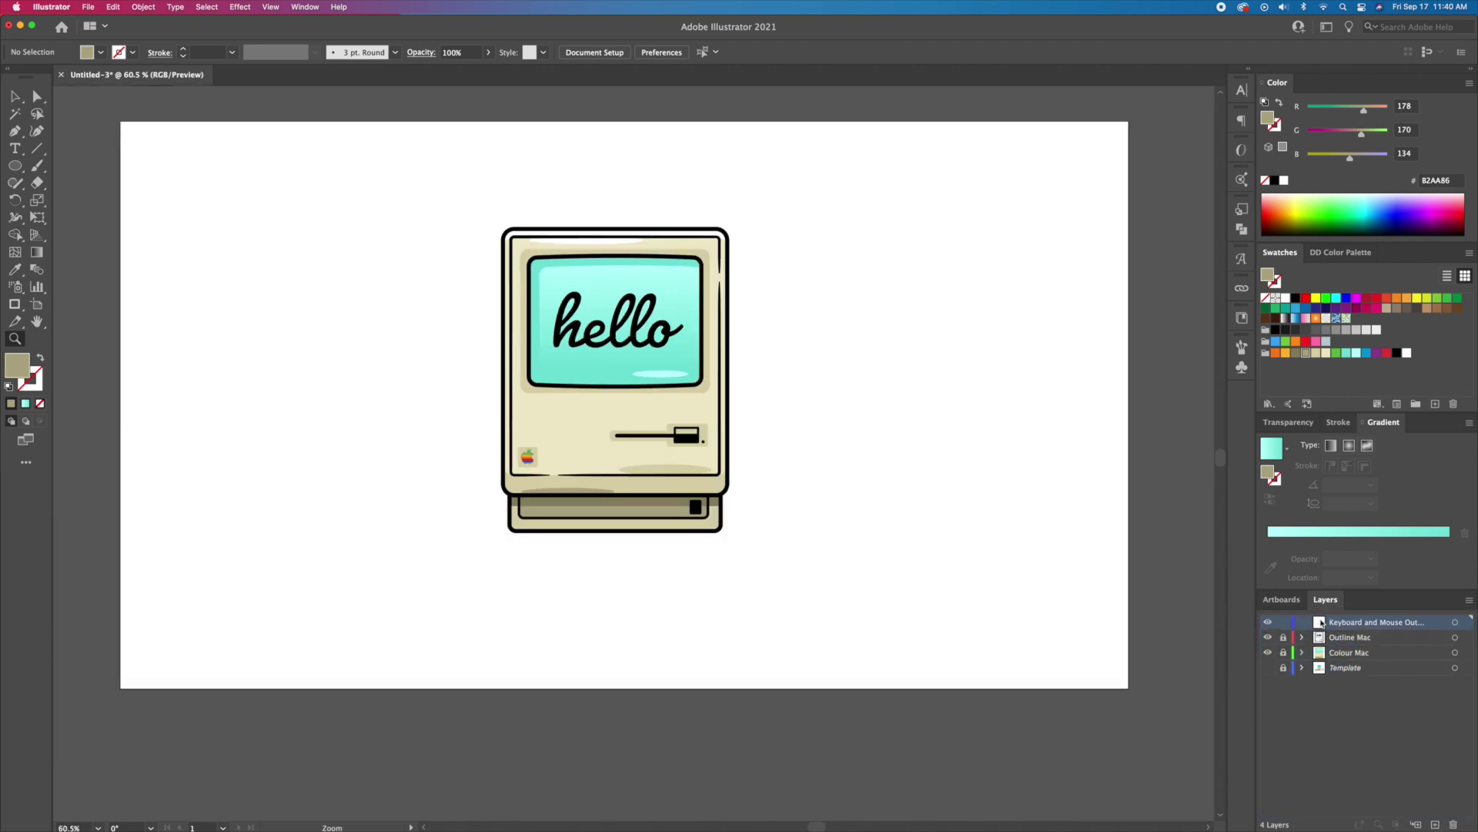
pyautogui.click(1268, 669)
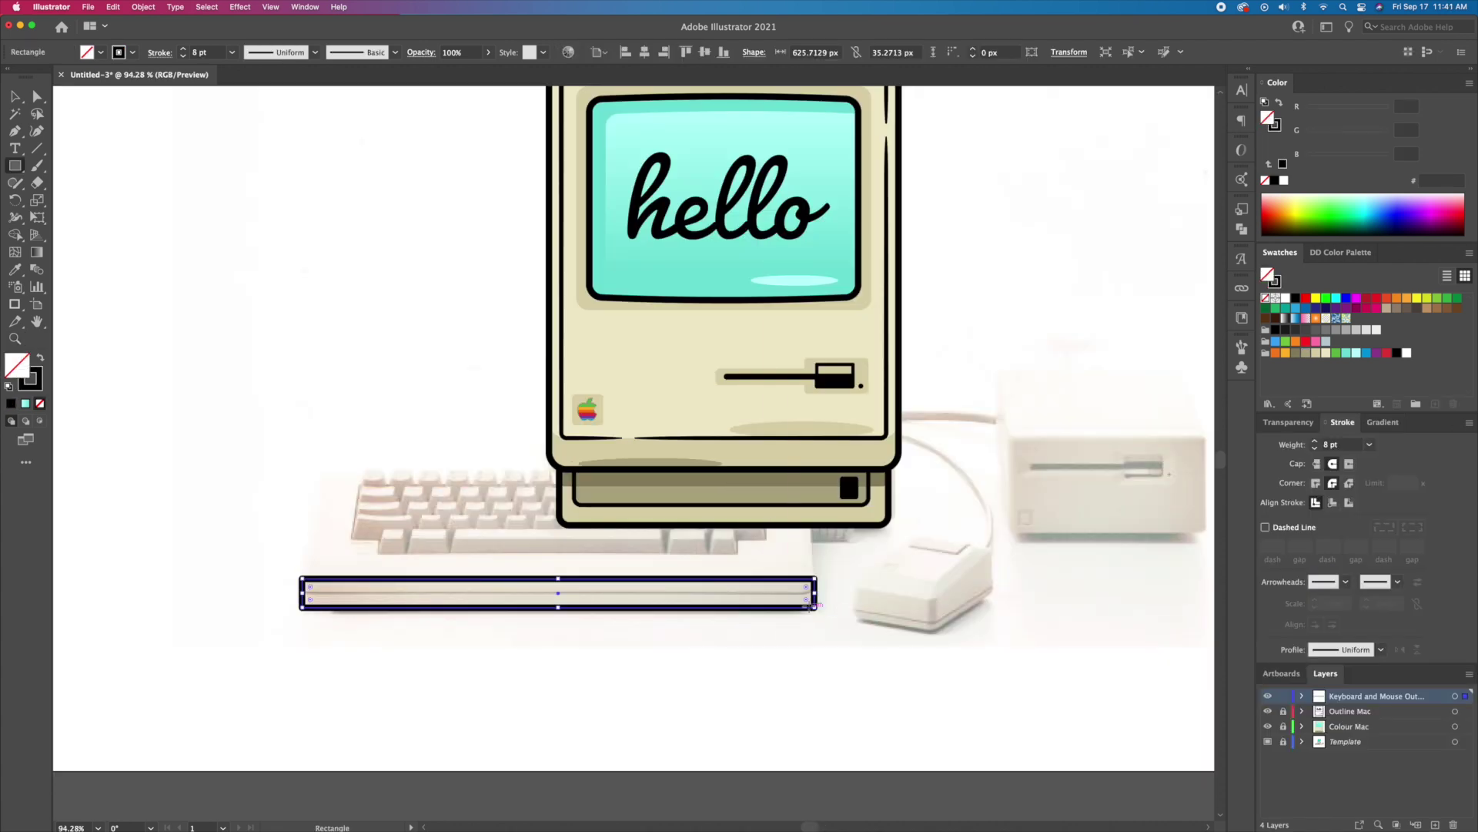
# Round the corners of the 8 pt outlined rectangle along the keyboard's front edge
pyautogui.press('a')
pyautogui.moveTo(806, 587); pyautogui.dragTo(799, 591)
pyautogui.click(872, 589)
# Draw a straight horizontal Pen line through the middle of the keyboard's front bar, from its left to its right edge
pyautogui.press('z')
pyautogui.moveTo(568, 641); pyautogui.dragTo(642, 633)
pyautogui.press('p')
pyautogui.click(158, 566)
pyautogui.click(948, 566)
pyautogui.press('v')
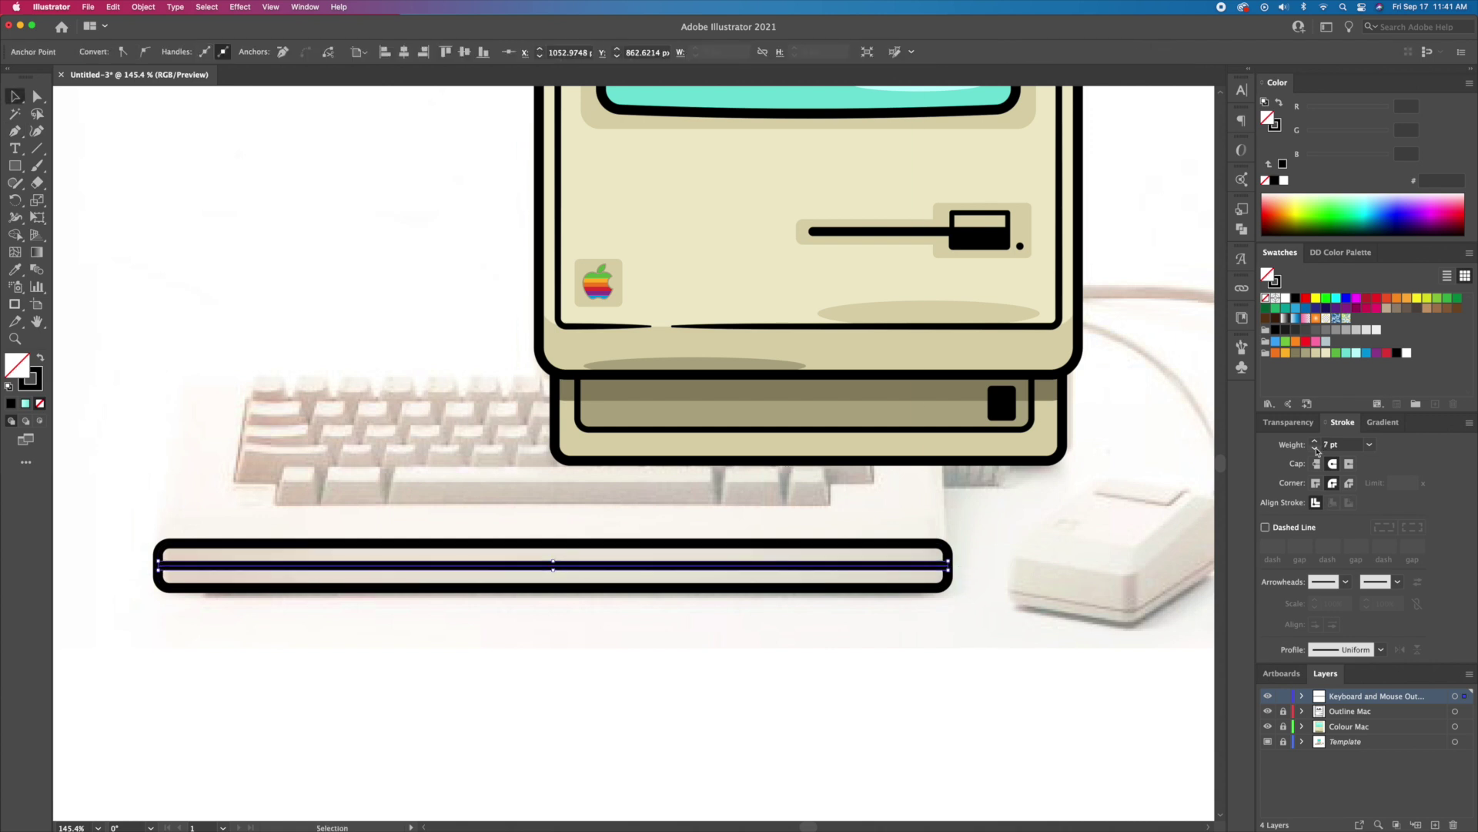